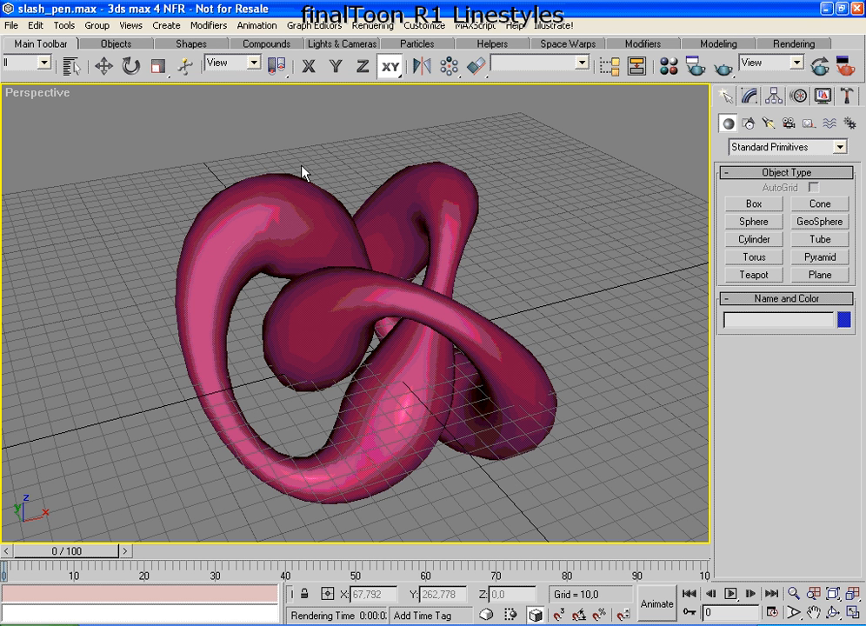
- Render the Perspective view of the knot scene and move the rendered frame window slightly upward
mouse_move(8, 25)
left_mouse_down()
mouse_move(117, 25)
mouse_move(129, 4)
left_mouse_up()
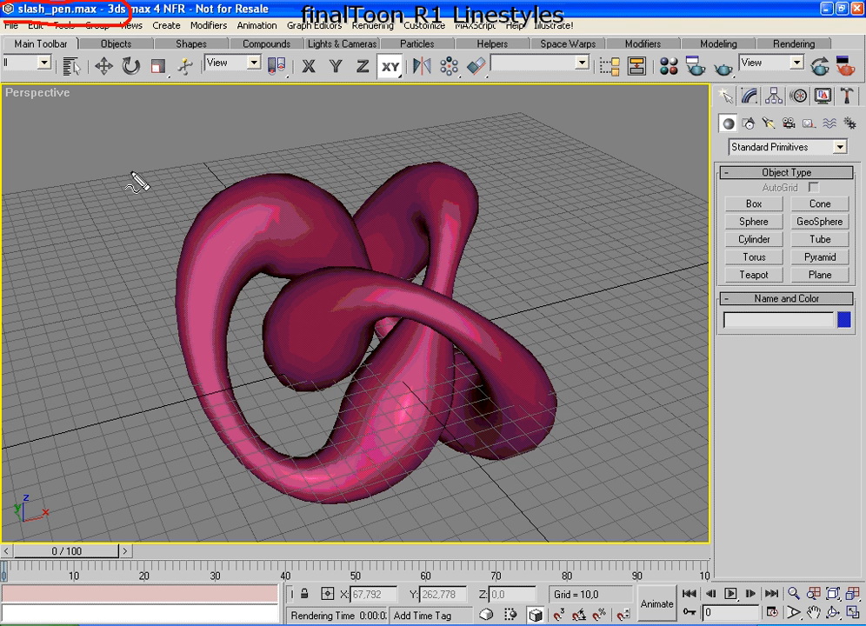
key("Escape")
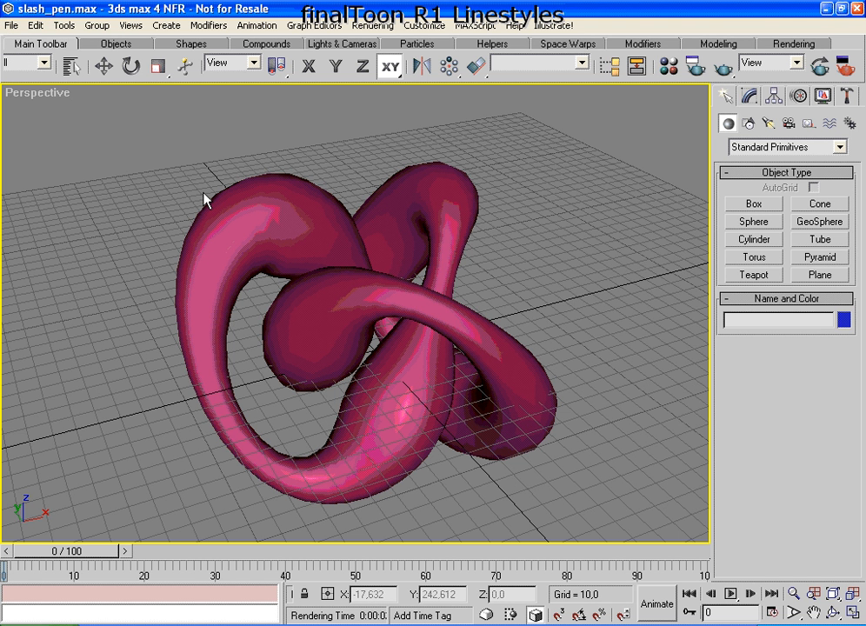
left_click(723, 70)
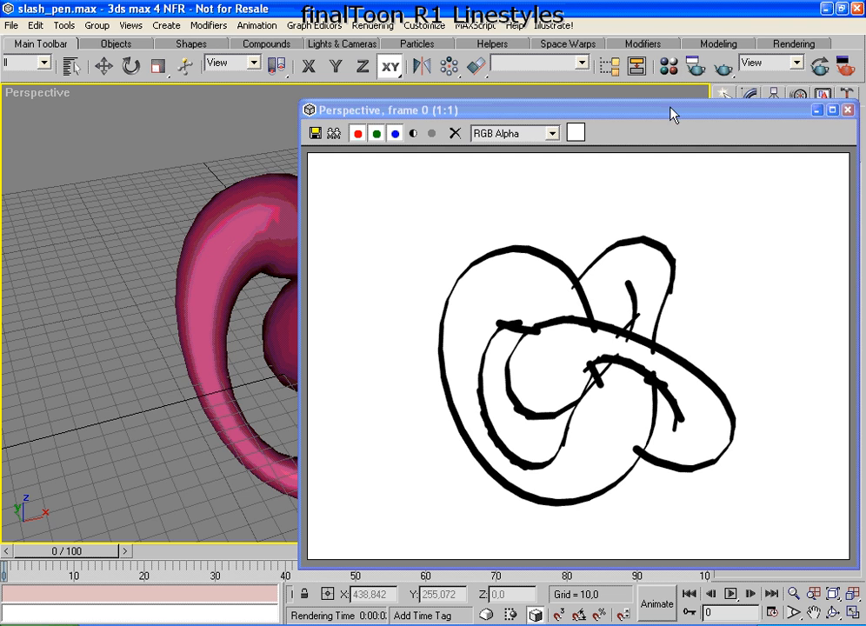
left_click_drag(670, 112, 661, 91)
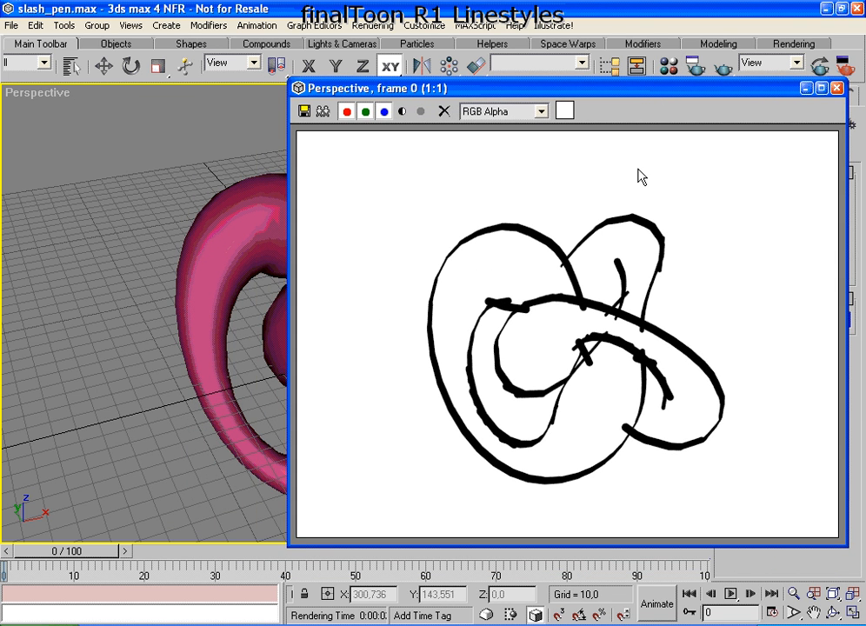
- Open the finalToon rendering effect's Default Edges settings and examine the enabled fold and crease edge types
left_click(373, 26)
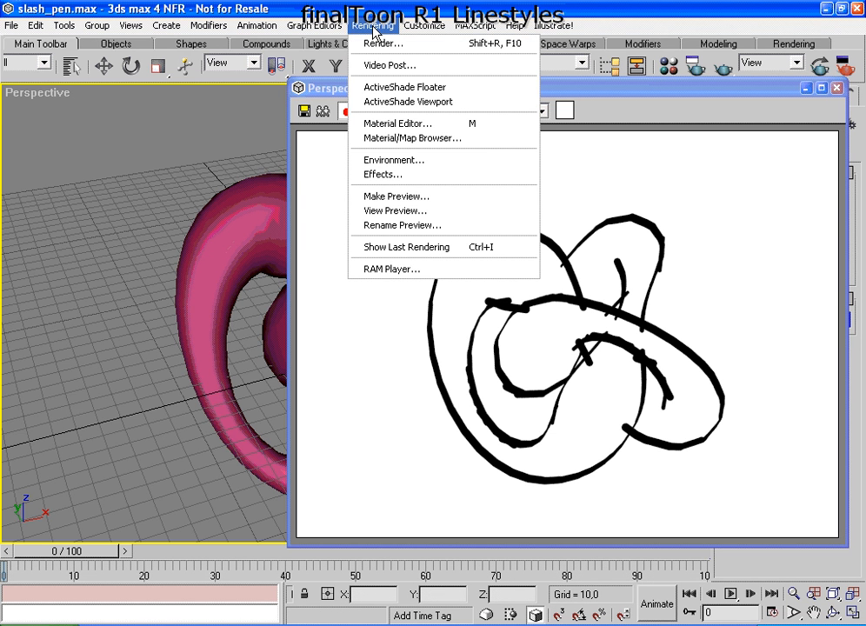
left_click(384, 175)
left_click(72, 154)
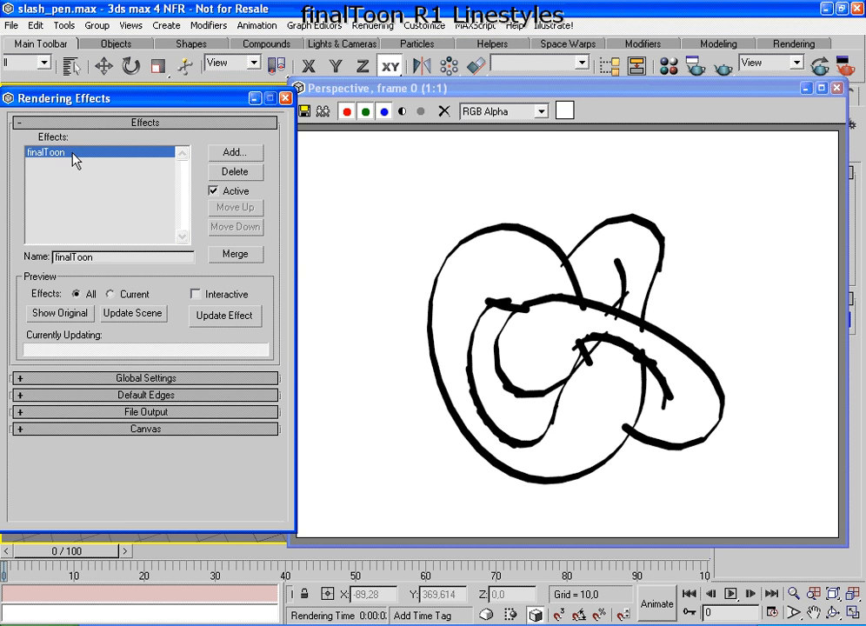
left_click(148, 387)
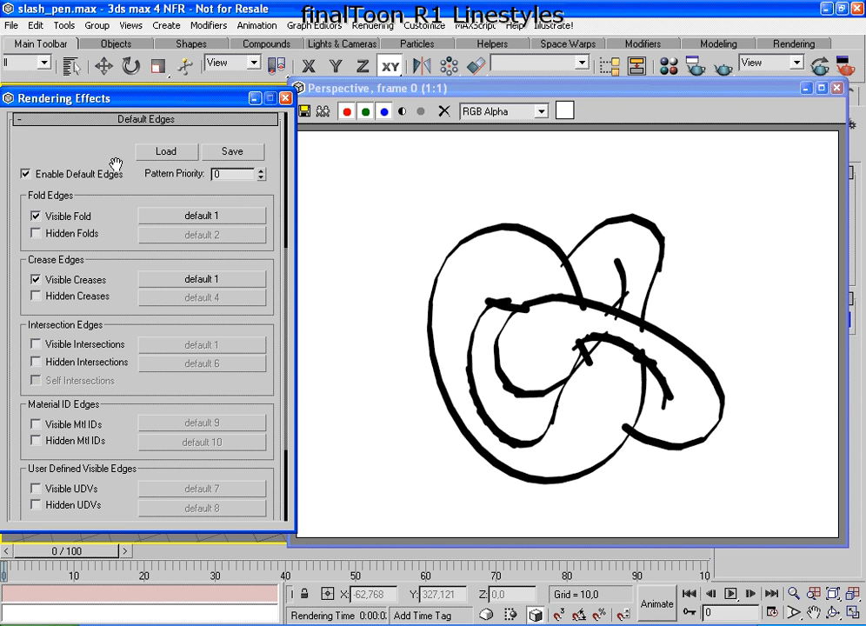
mouse_move(75, 155)
left_mouse_down()
mouse_move(19, 154)
mouse_move(59, 194)
mouse_move(136, 160)
mouse_move(63, 154)
left_mouse_up()
key("Escape")
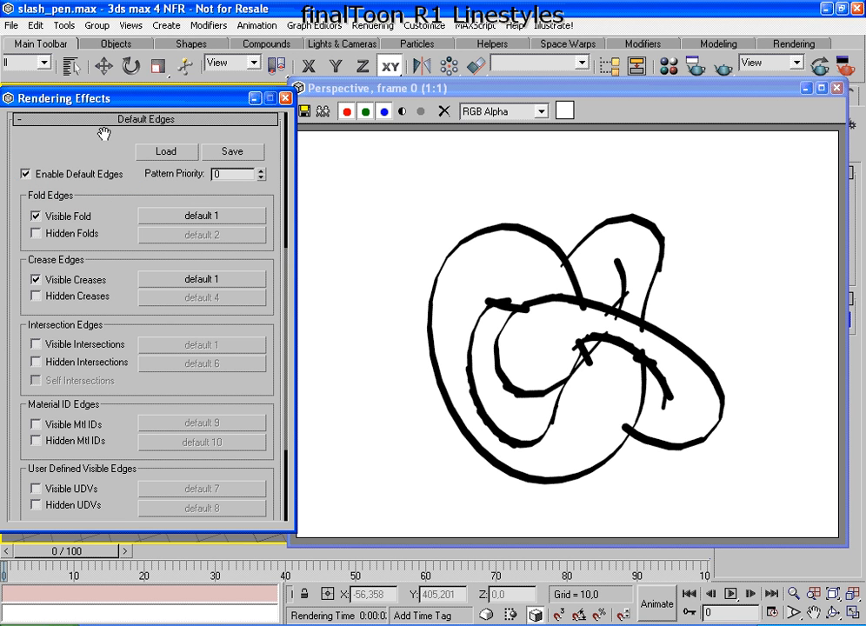
scroll(117, 211, "up", 3)
mouse_move(117, 211)
left_mouse_down()
mouse_move(122, 444)
mouse_move(130, 209)
left_mouse_up()
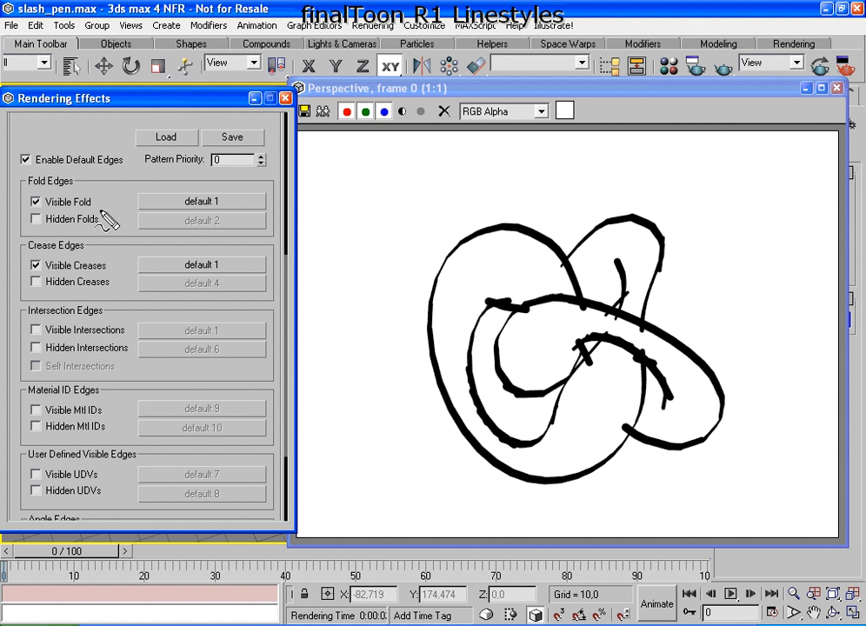
mouse_move(96, 181)
left_mouse_down()
mouse_move(54, 187)
mouse_move(42, 295)
mouse_move(108, 278)
mouse_move(86, 174)
left_mouse_up()
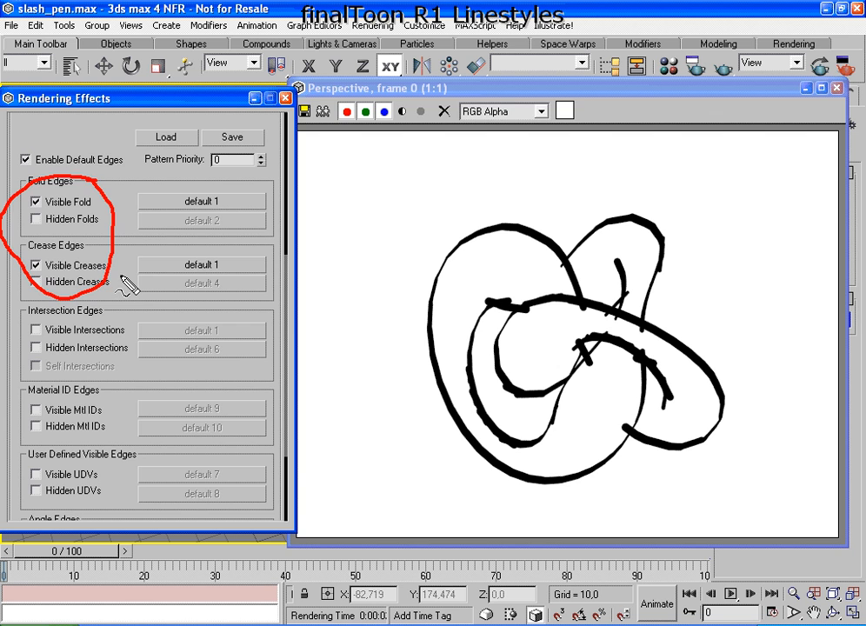
key("Escape")
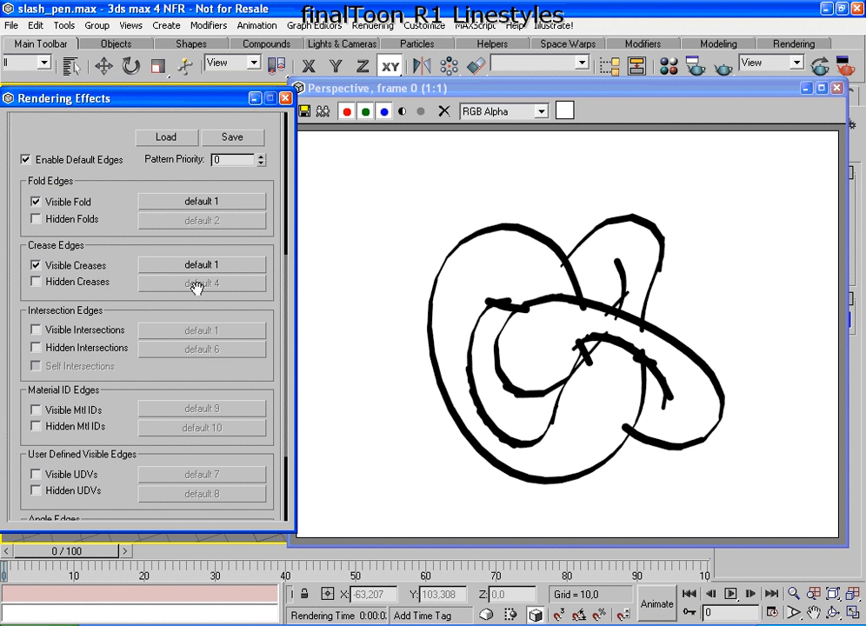
- Open the default 1 line style assigned to the Visible Fold edges for editing
left_click_drag(135, 179, 190, 311)
left_click(191, 309)
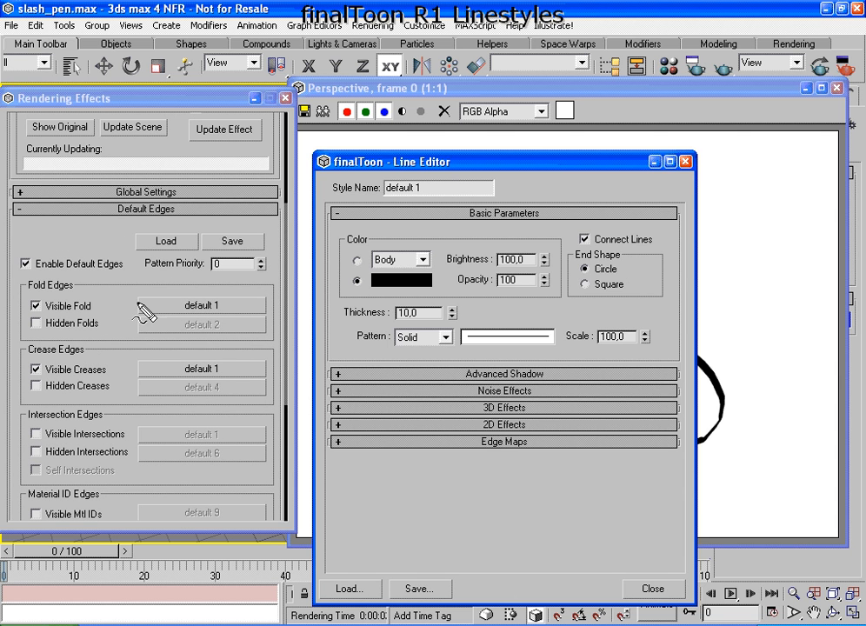
mouse_move(138, 304)
left_mouse_down()
mouse_move(115, 363)
mouse_move(129, 372)
mouse_move(126, 389)
left_mouse_up()
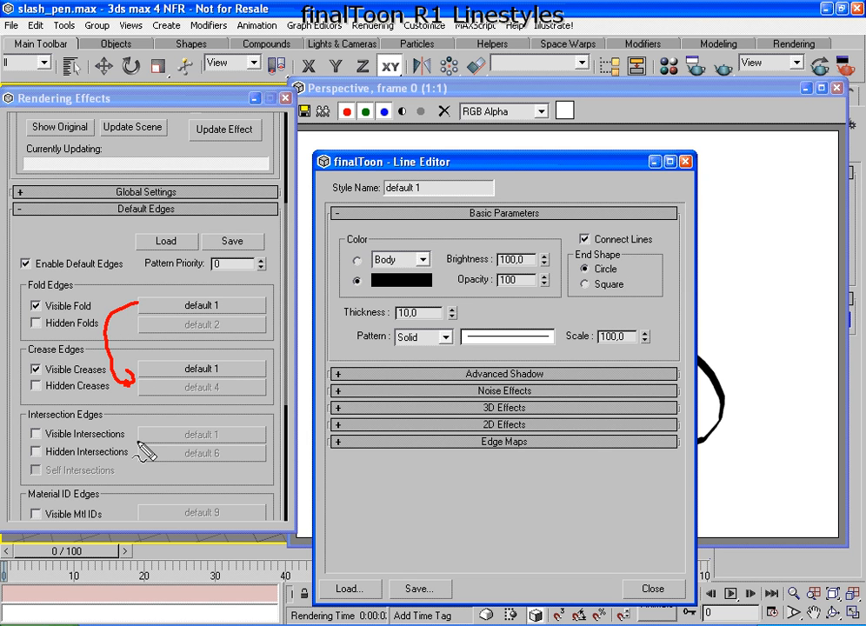
key("Escape")
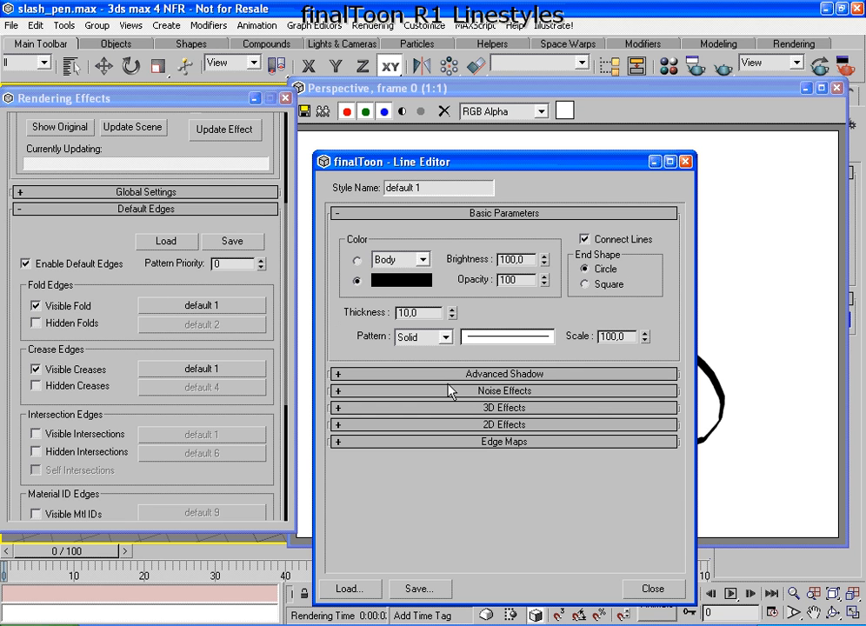
- Show the line style's 2D Effects and examine the Slash Pen amount and angle settings
left_click(452, 429)
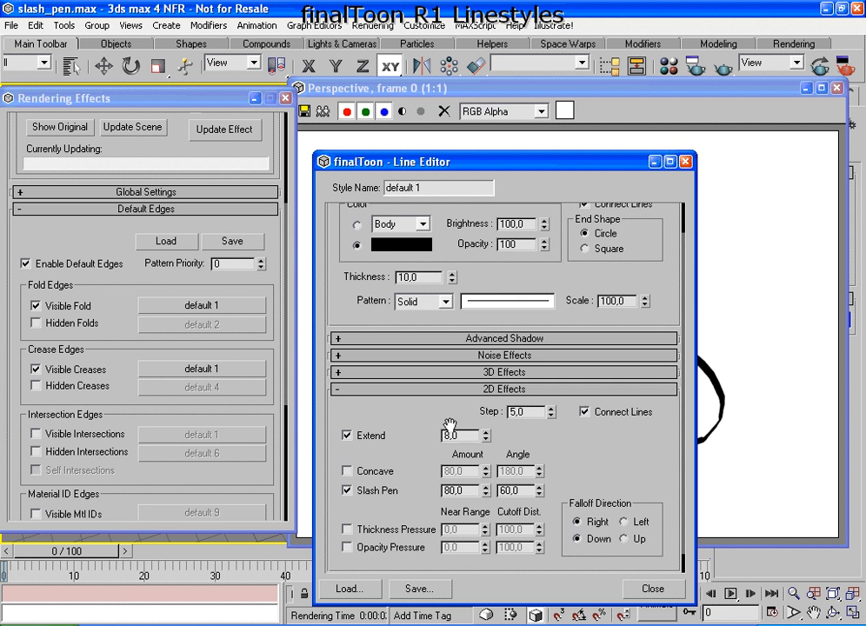
left_click_drag(410, 467, 431, 352)
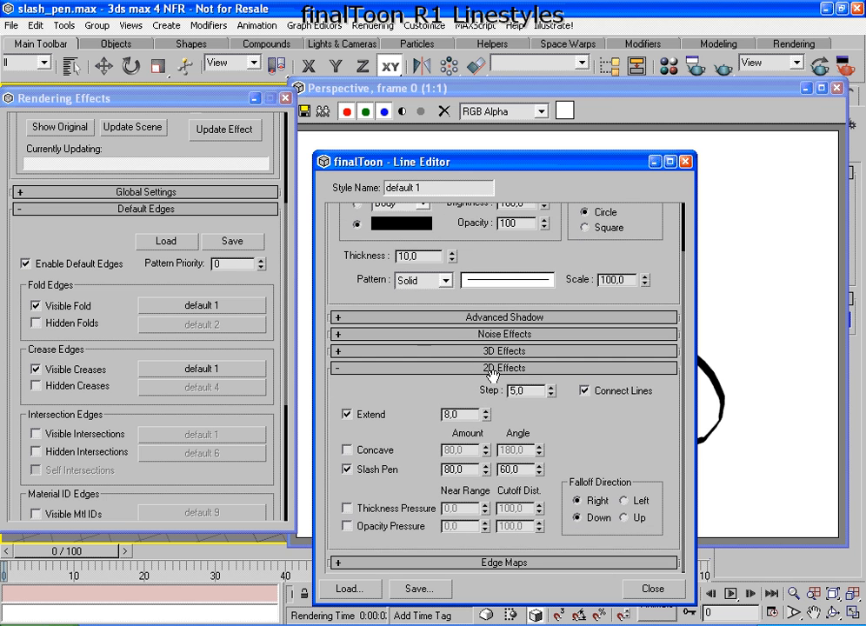
key("ctrl+shift+d")
mouse_move(421, 454)
left_mouse_down()
mouse_move(345, 462)
mouse_move(385, 439)
left_mouse_up()
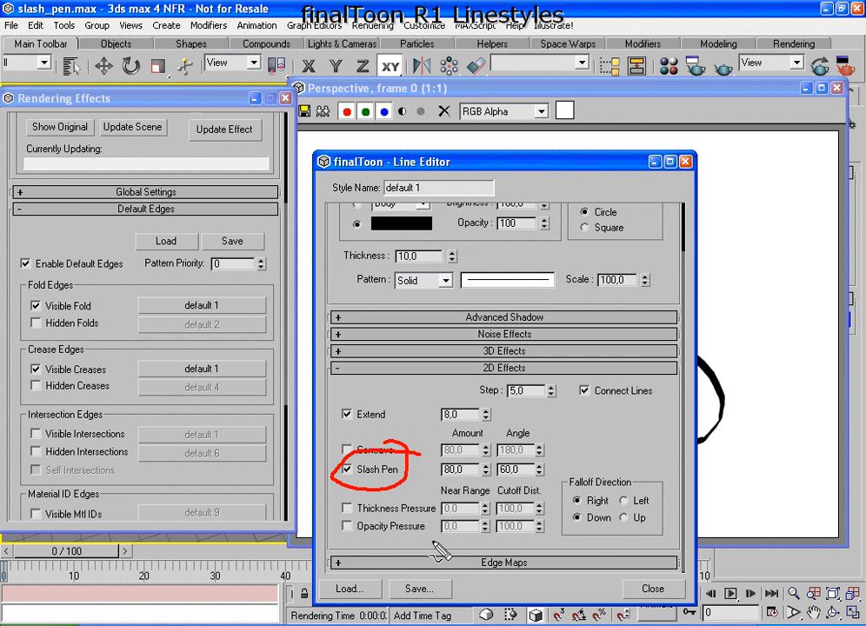
mouse_move(486, 460)
left_mouse_down()
mouse_move(450, 458)
mouse_move(432, 470)
mouse_move(461, 480)
mouse_move(491, 463)
left_mouse_up()
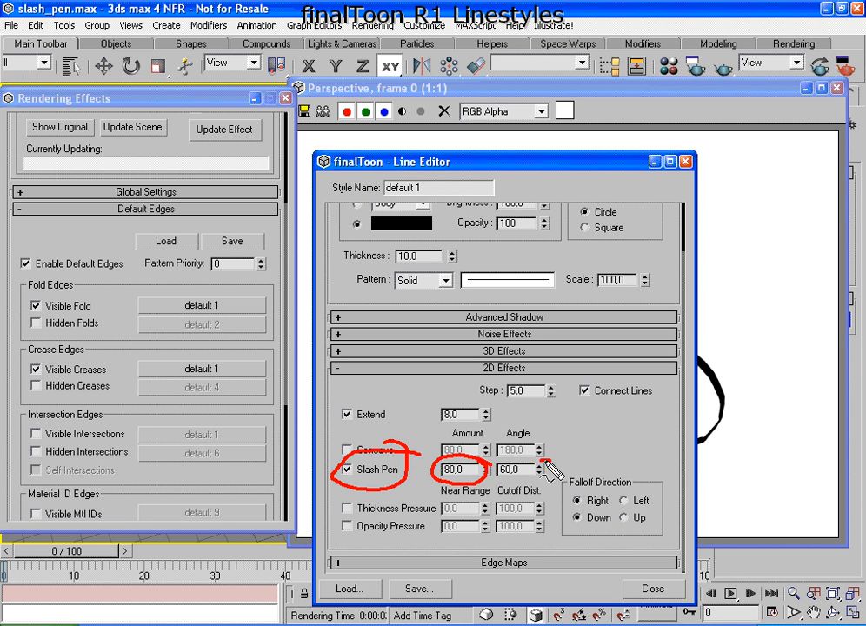
mouse_move(546, 463)
left_mouse_down()
mouse_move(498, 469)
mouse_move(550, 473)
left_mouse_up()
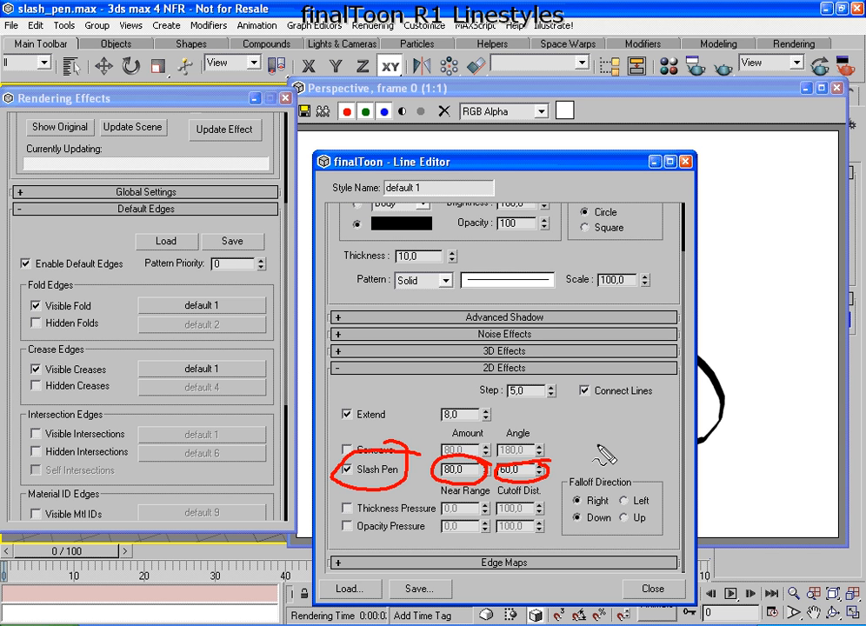
key("Escape")
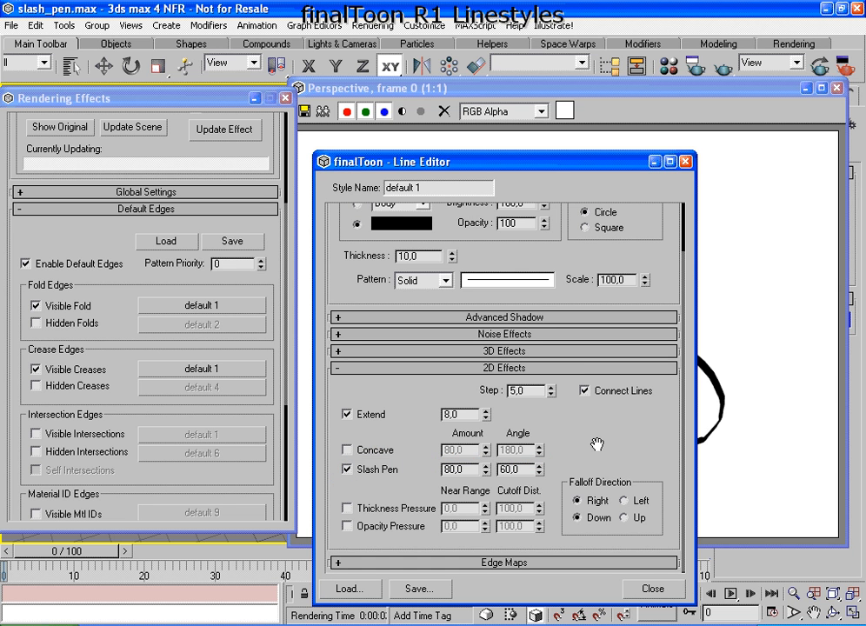
- Set the Slash Pen angle to 360 beside the uncovered render, and render the Perspective view again
left_click_drag(548, 168, 259, 149)
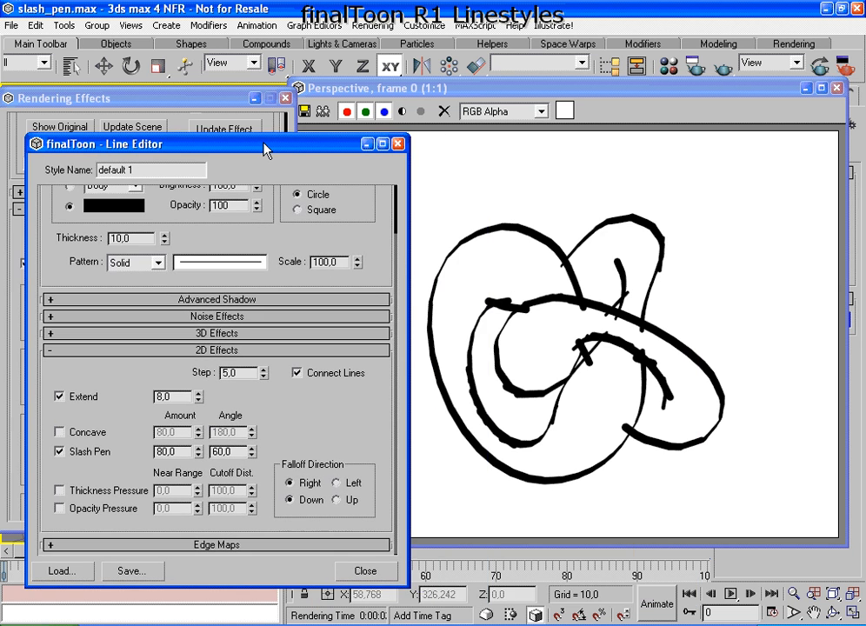
double_click(236, 452)
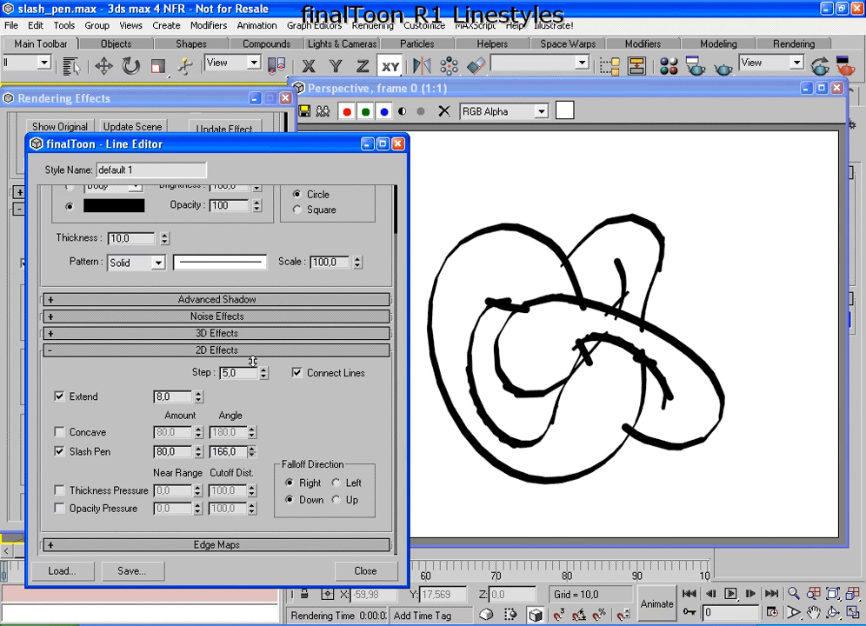
type("360")
key("Return")
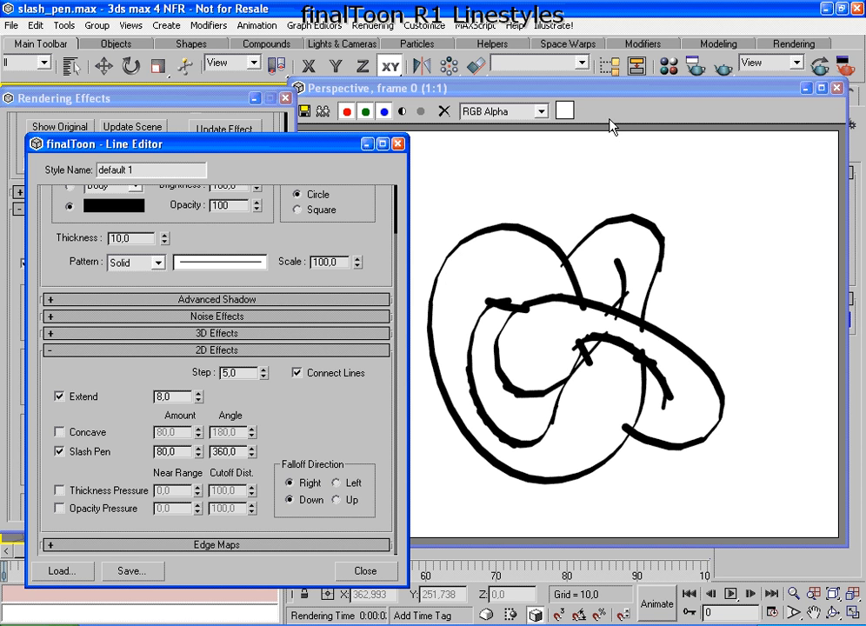
left_click(825, 64)
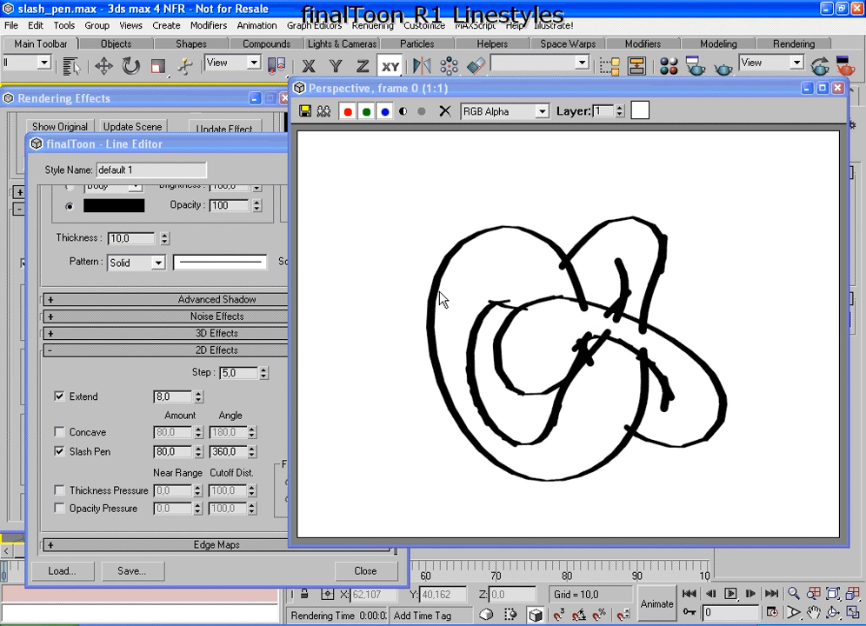
- Examine how stroke thickness varies between the vertical and horizontal parts of the rendered knot outline
mouse_move(440, 259)
left_mouse_down()
mouse_move(433, 304)
mouse_move(441, 263)
left_mouse_up()
left_click_drag(520, 226, 490, 228)
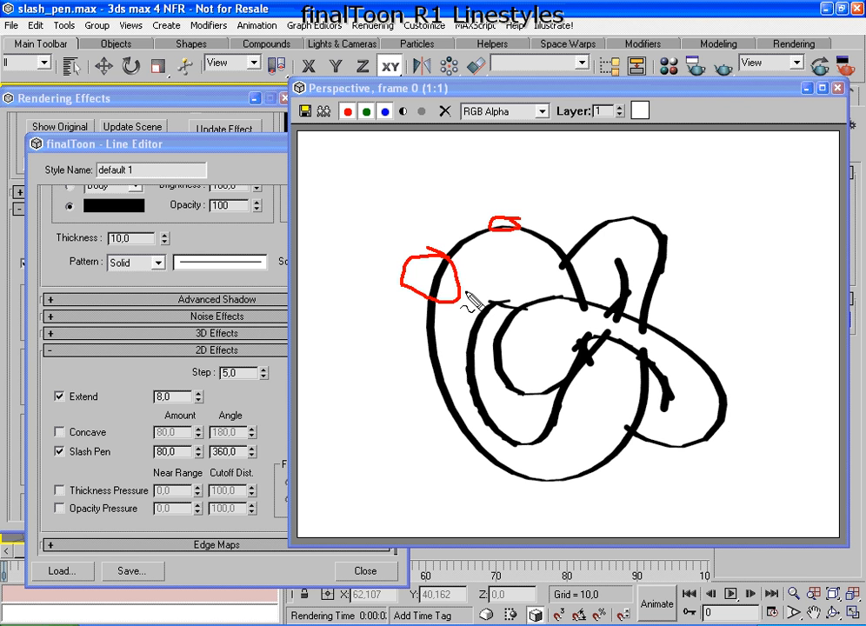
key("Escape")
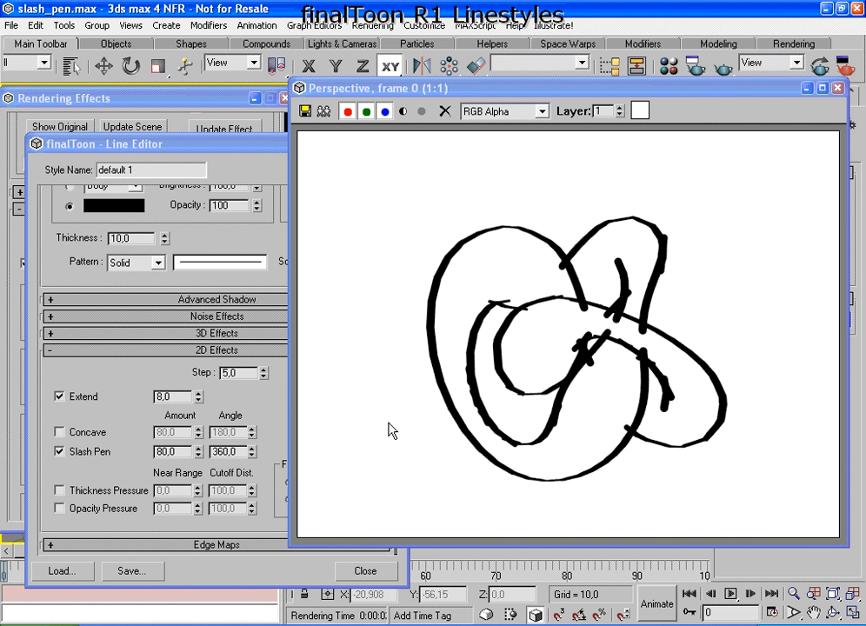
key("ctrl+shift+d")
left_click(372, 372)
left_click_drag(356, 308, 386, 310)
left_click_drag(357, 308, 369, 267)
left_click_drag(386, 308, 398, 259)
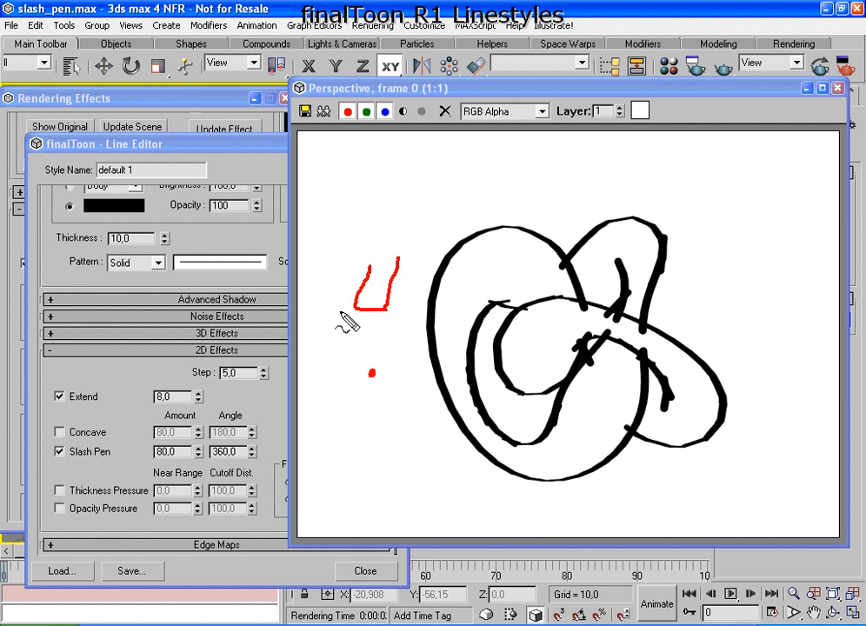
left_click_drag(339, 307, 479, 306)
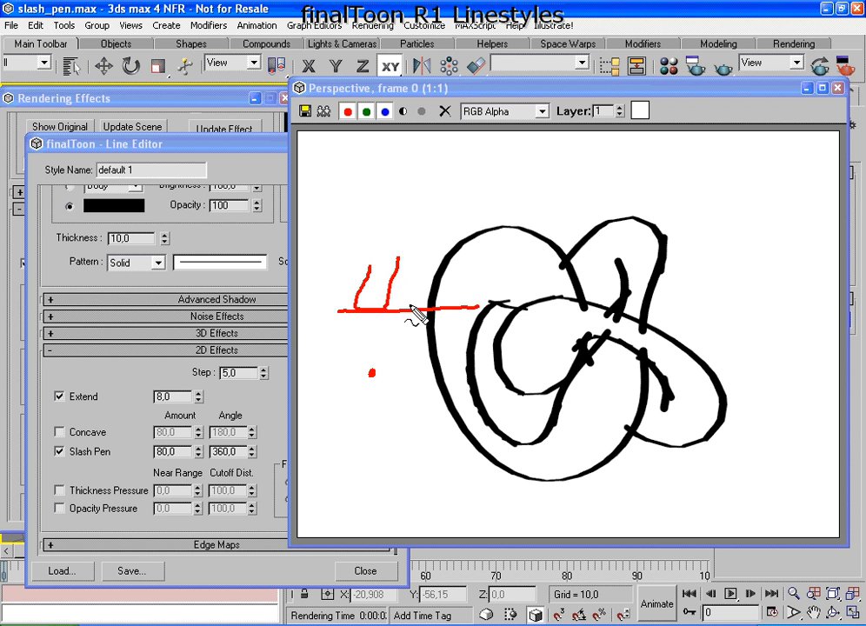
mouse_move(425, 261)
left_mouse_down()
mouse_move(426, 310)
mouse_move(441, 283)
mouse_move(433, 267)
mouse_move(424, 316)
left_mouse_up()
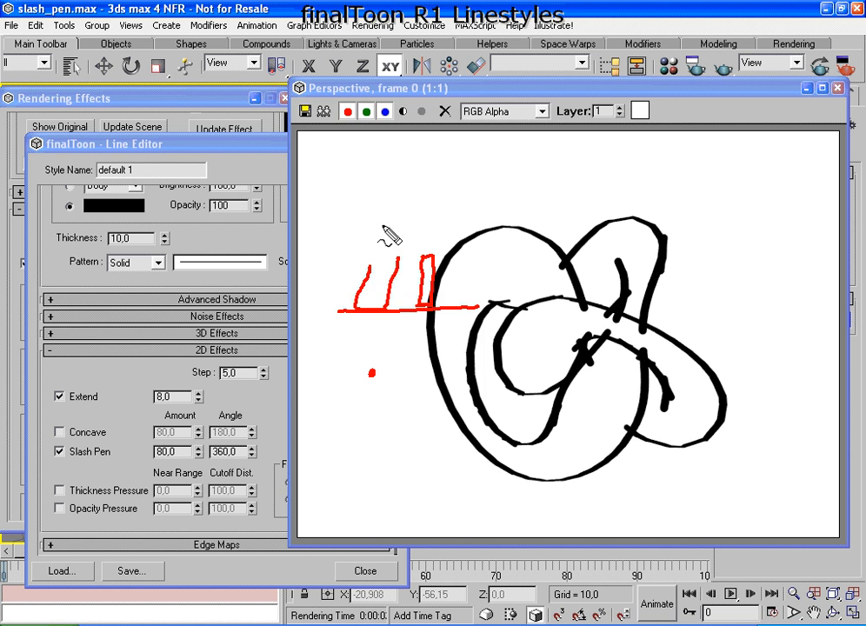
key("Escape")
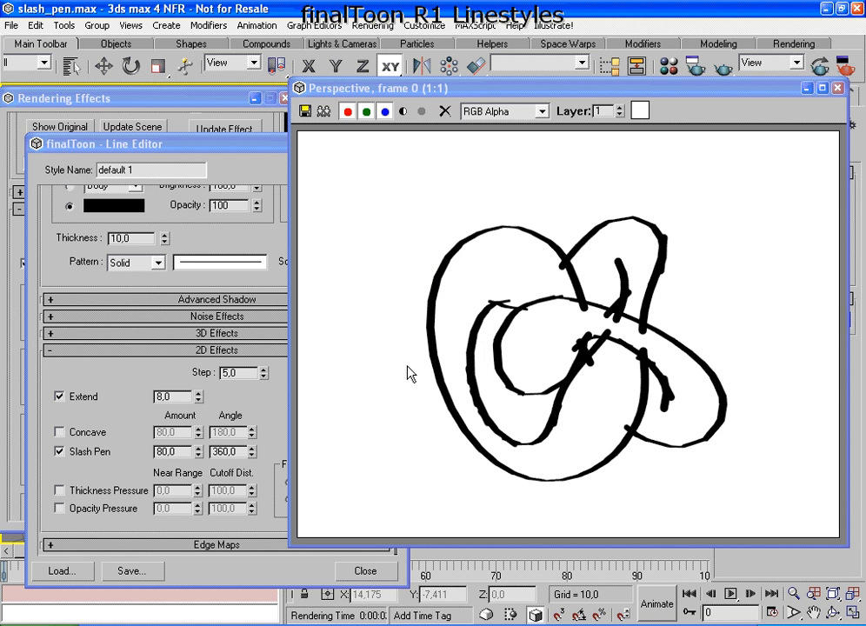
key("ctrl+shift+d")
mouse_move(391, 387)
left_mouse_down()
mouse_move(387, 308)
mouse_move(401, 328)
left_mouse_up()
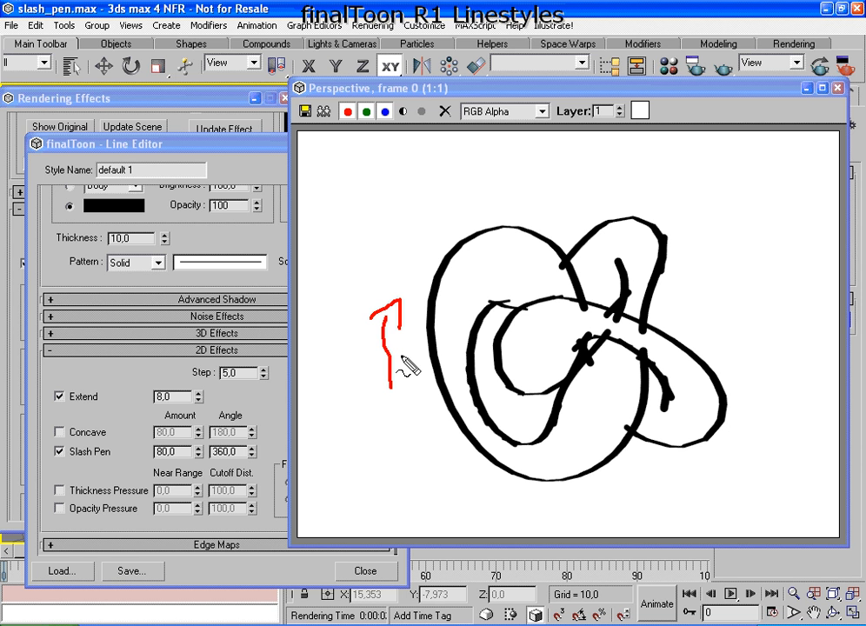
mouse_move(398, 356)
left_mouse_down()
mouse_move(425, 357)
mouse_move(395, 361)
left_mouse_up()
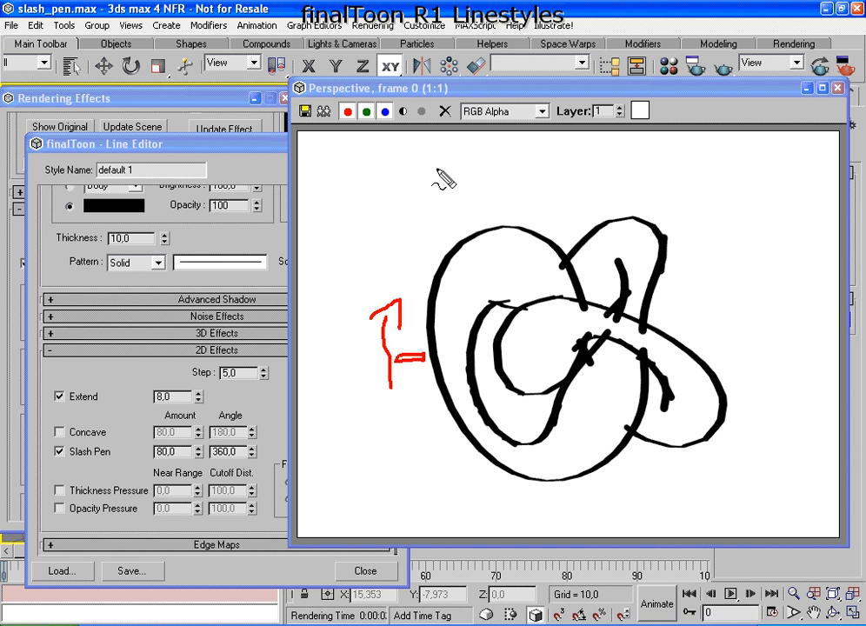
mouse_move(435, 168)
left_mouse_down()
mouse_move(567, 178)
mouse_move(575, 171)
mouse_move(540, 191)
left_mouse_up()
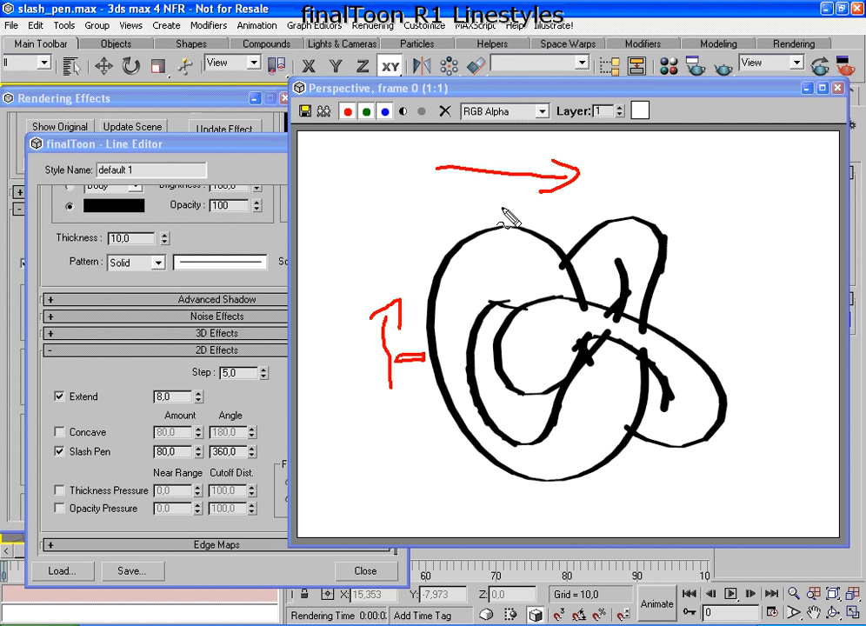
mouse_move(502, 207)
left_mouse_down()
mouse_move(514, 213)
mouse_move(497, 213)
mouse_move(523, 207)
left_mouse_up()
left_click_drag(522, 208, 523, 228)
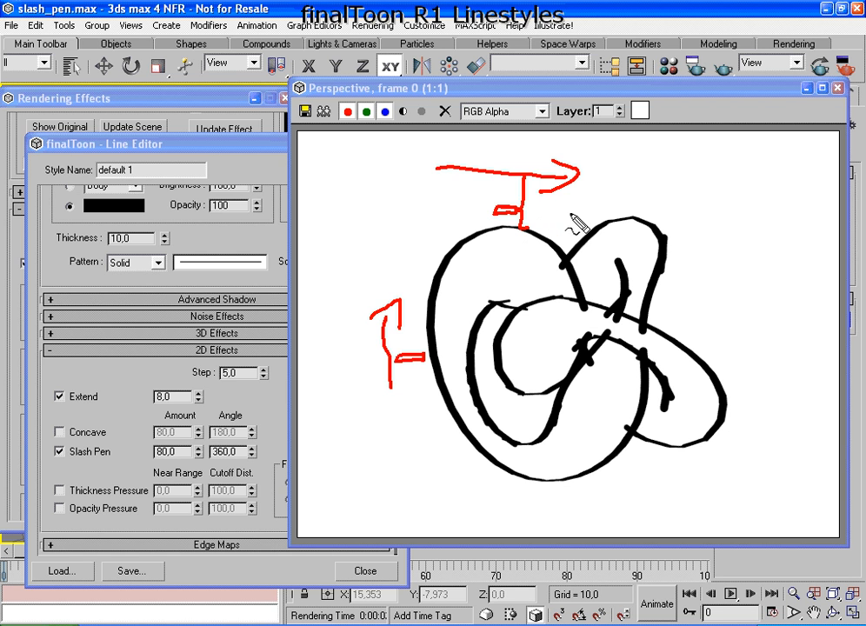
key("Escape")
- Set the Slash Pen angle to 30 and render the Perspective view again to inspect the knot's upper curve
left_click(244, 402)
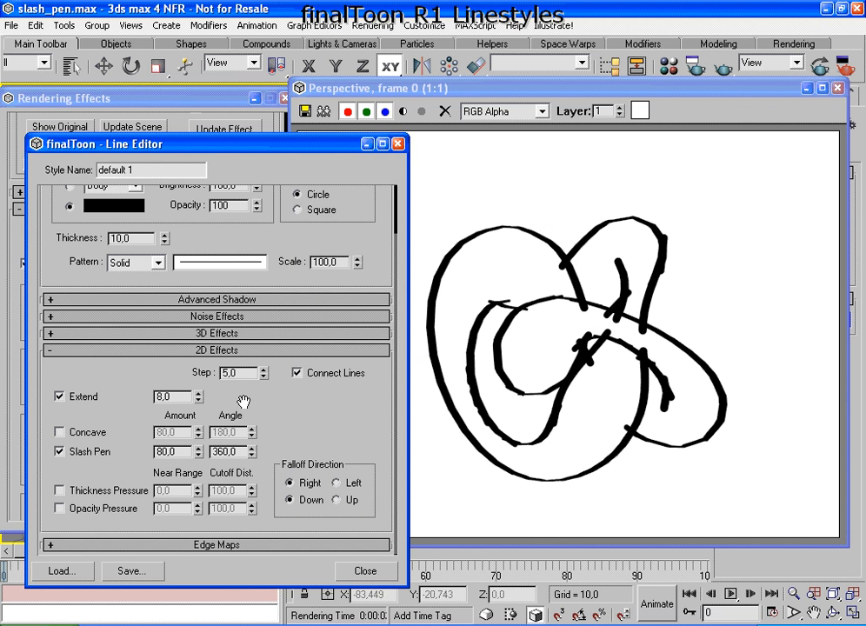
double_click(239, 450)
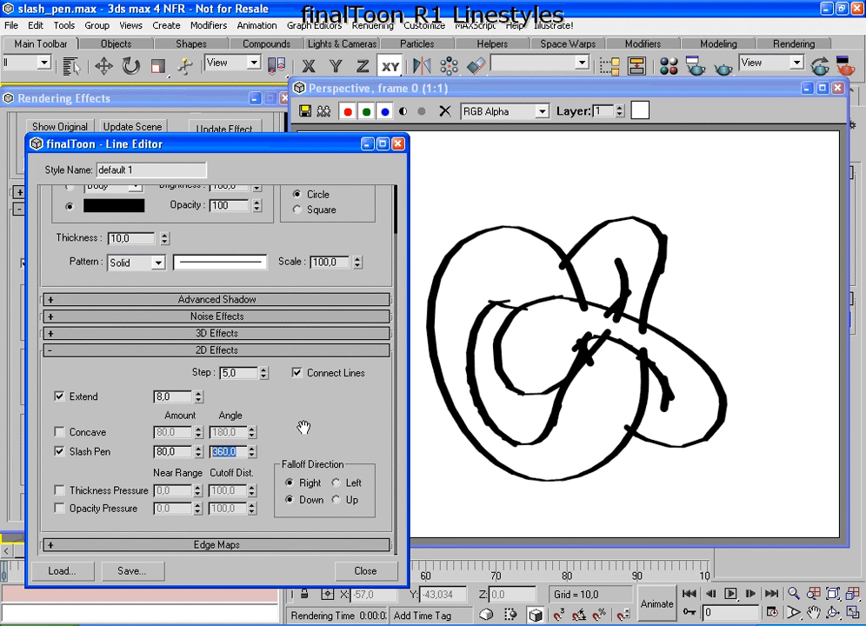
type("30")
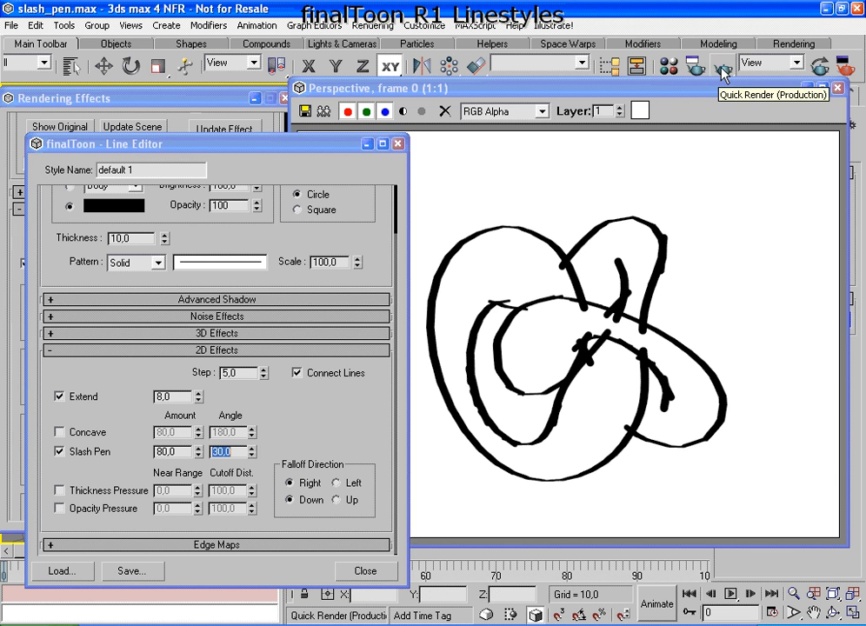
left_click(842, 66)
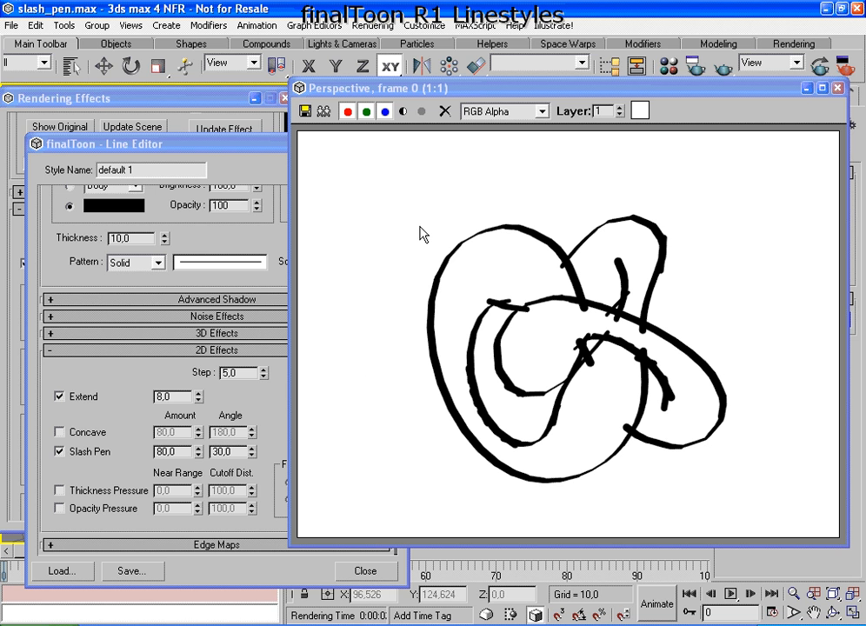
mouse_move(502, 204)
left_mouse_down()
mouse_move(416, 239)
mouse_move(495, 248)
mouse_move(481, 220)
left_mouse_up()
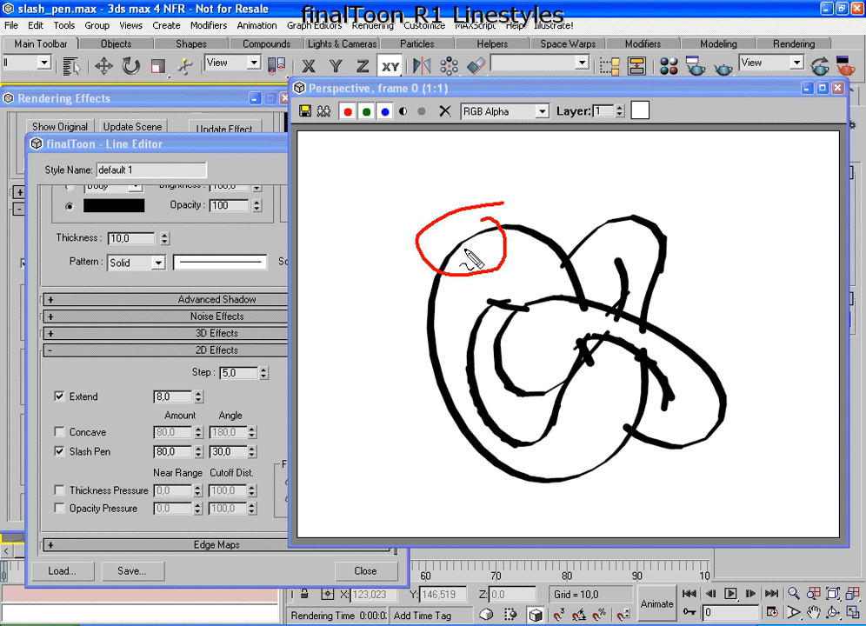
key("Escape")
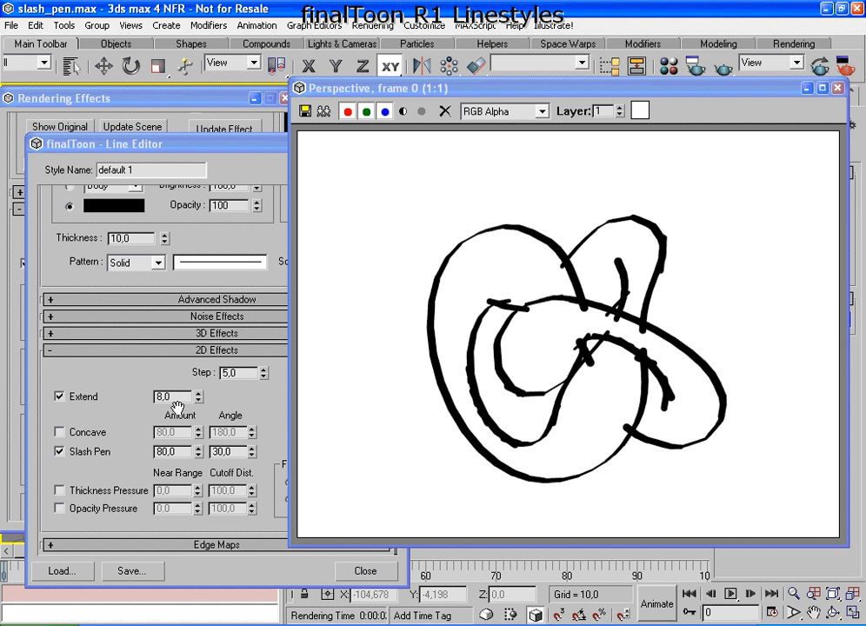
- Examine the Extend option and the line ends where the rendered knot's strokes meet and cross
key("ctrl+2")
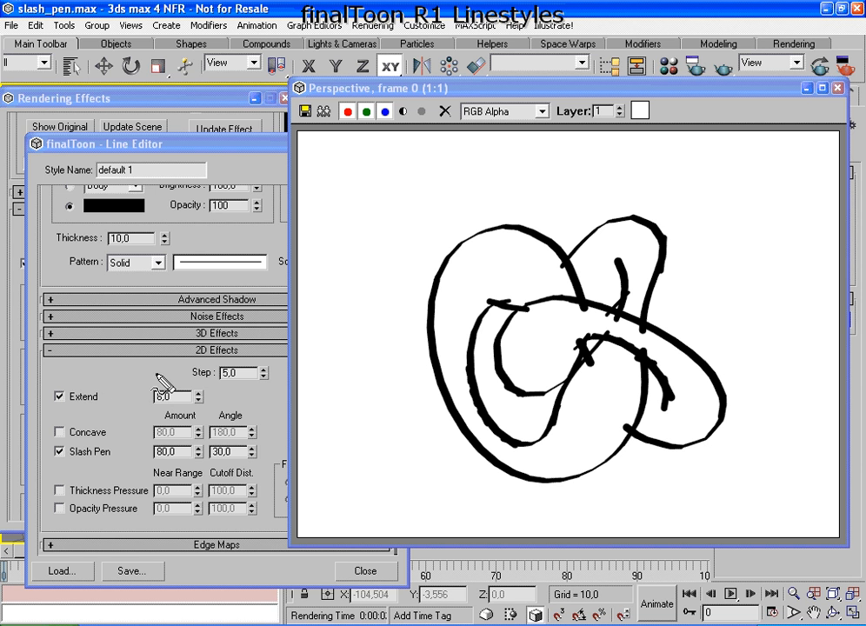
mouse_move(163, 374)
left_mouse_down()
mouse_move(54, 423)
mouse_move(87, 365)
left_mouse_up()
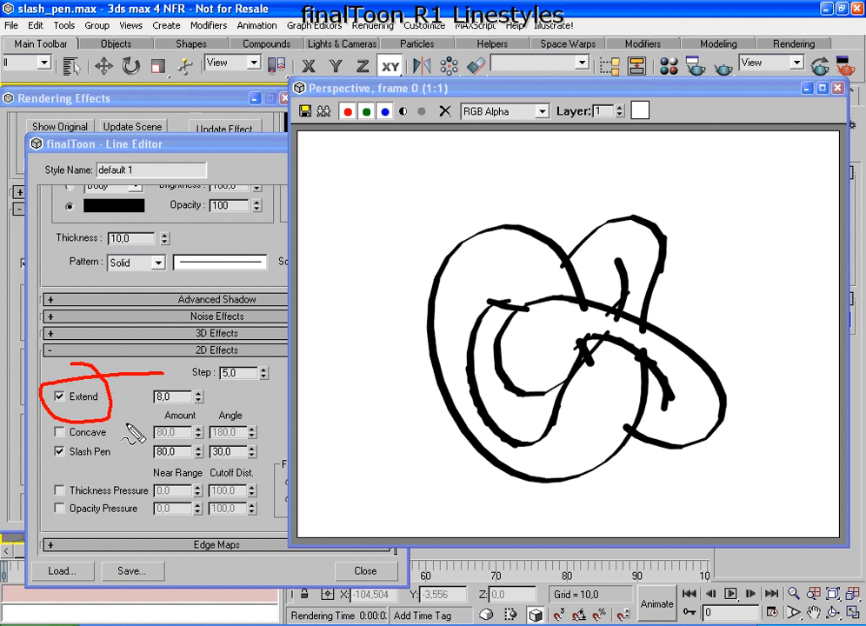
key("e")
mouse_move(591, 254)
left_mouse_down()
mouse_move(556, 267)
mouse_move(596, 257)
mouse_move(596, 266)
left_mouse_up()
mouse_move(503, 301)
left_mouse_down()
mouse_move(483, 328)
mouse_move(500, 313)
mouse_move(518, 322)
mouse_move(534, 298)
left_mouse_up()
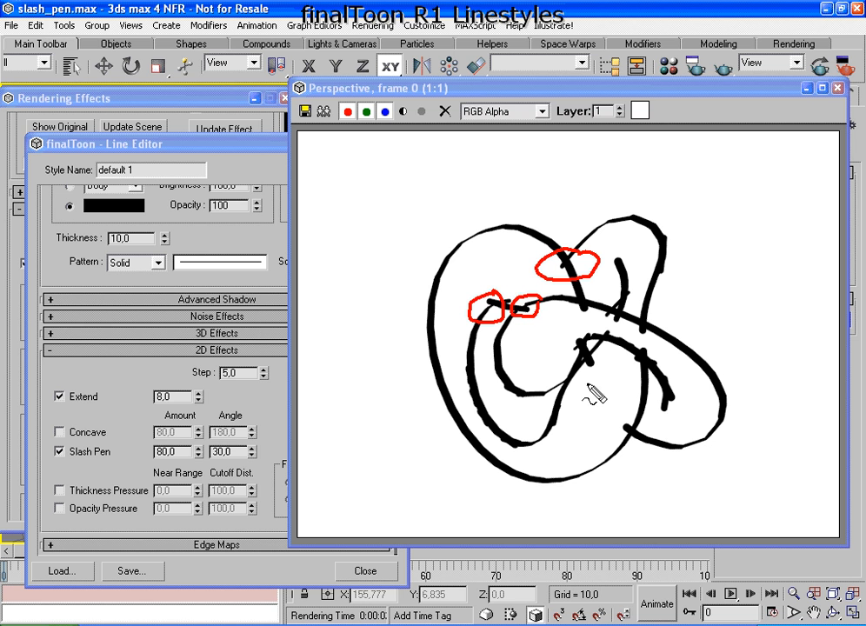
left_click_drag(633, 294, 620, 306)
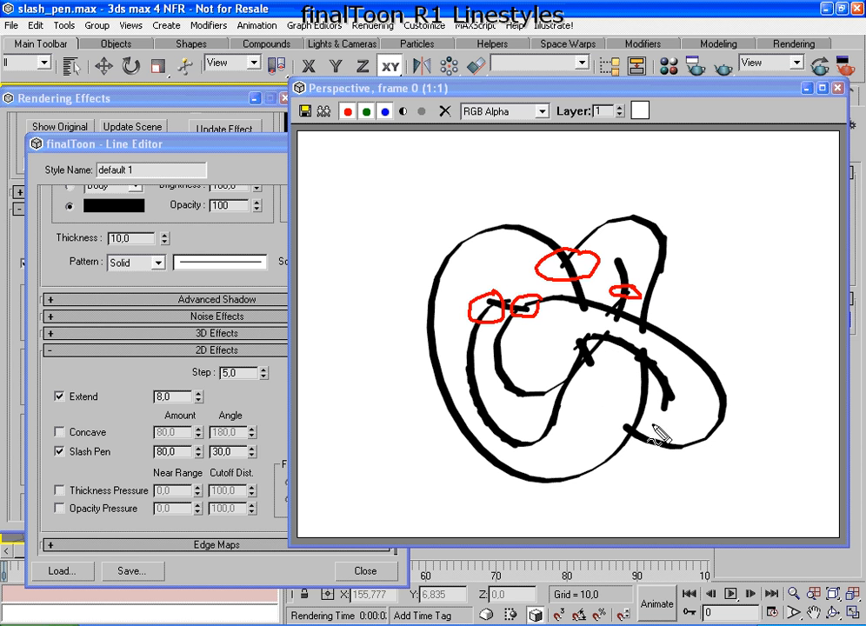
mouse_move(644, 424)
left_mouse_down()
mouse_move(631, 441)
mouse_move(647, 419)
mouse_move(642, 410)
left_mouse_up()
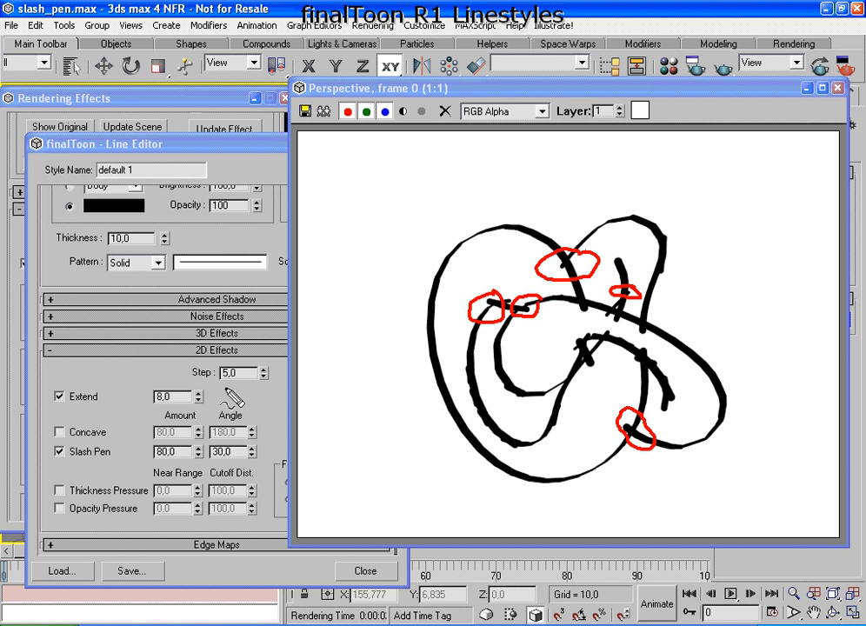
- Turn off Extend and render the Perspective view again to compare the knot's line ends
left_click(59, 396)
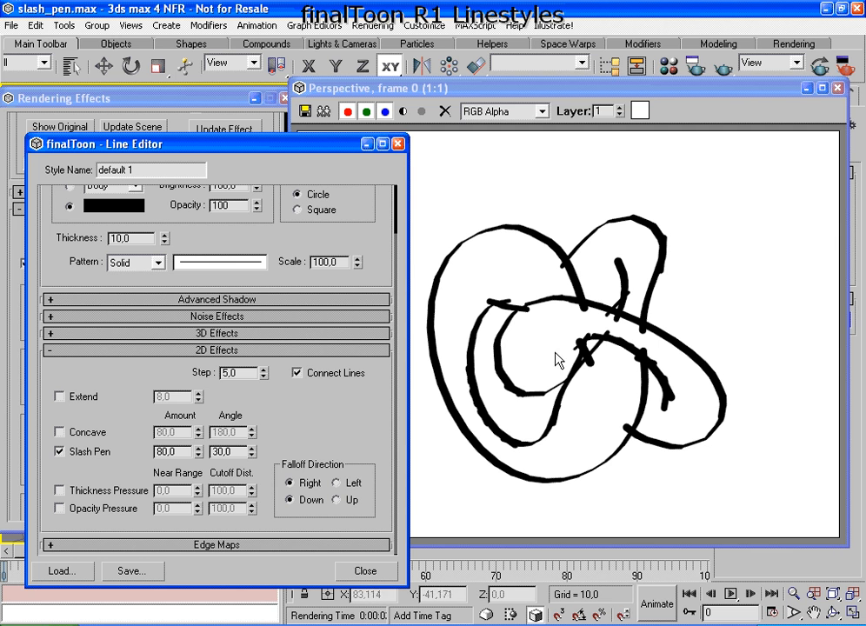
left_click(821, 69)
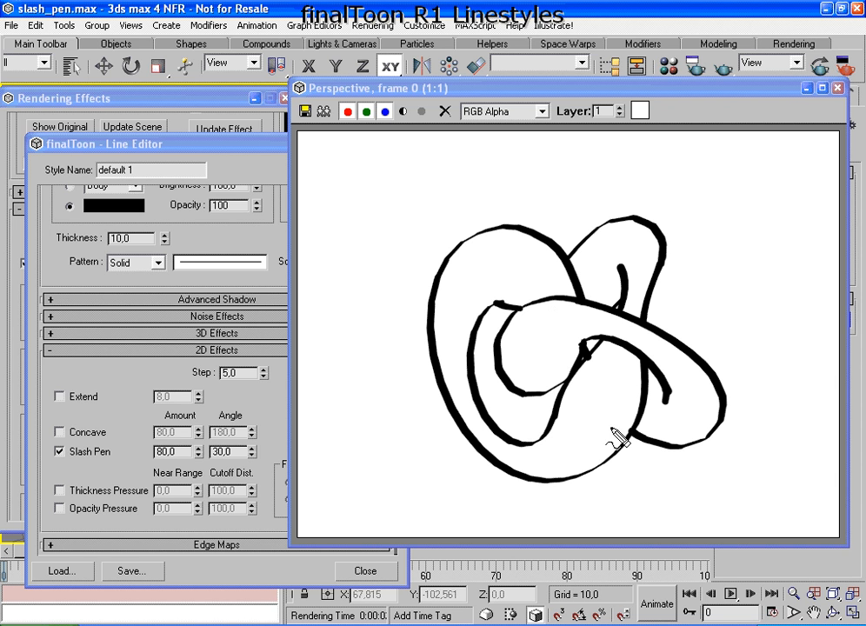
left_click_drag(630, 436, 630, 436)
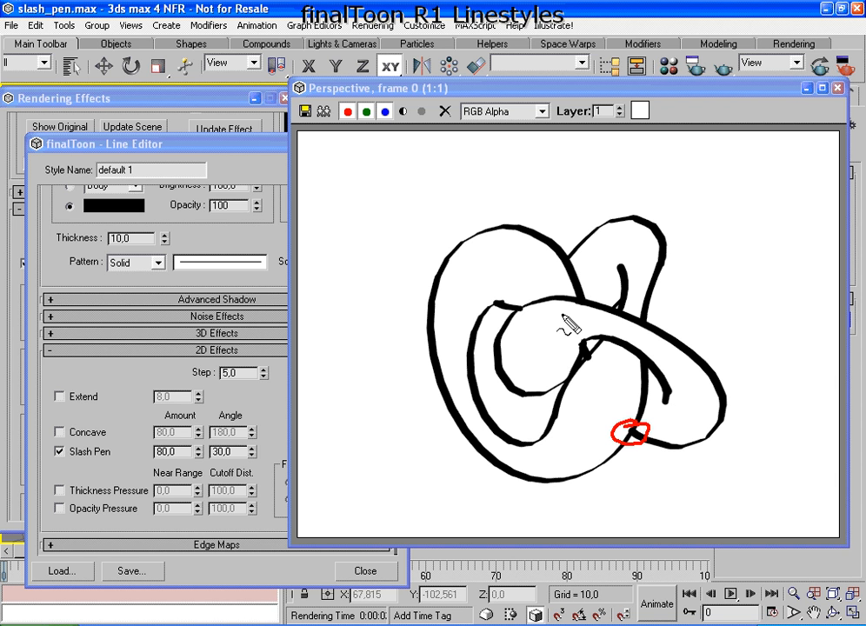
left_click_drag(587, 297, 584, 304)
mouse_move(517, 305)
left_mouse_down()
mouse_move(521, 317)
mouse_move(523, 305)
mouse_move(500, 305)
left_mouse_up()
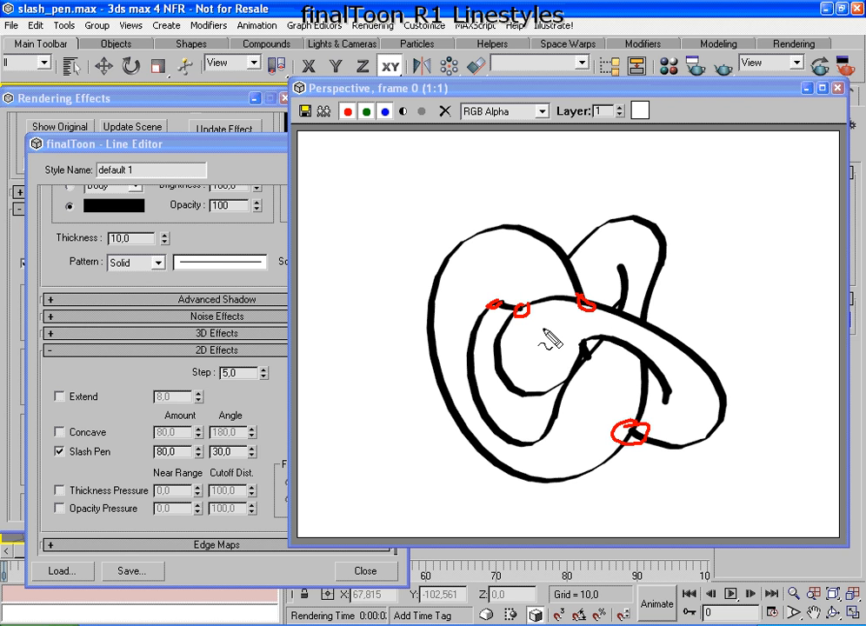
- Turn Extend back on and render the Perspective view once more
left_click(62, 396)
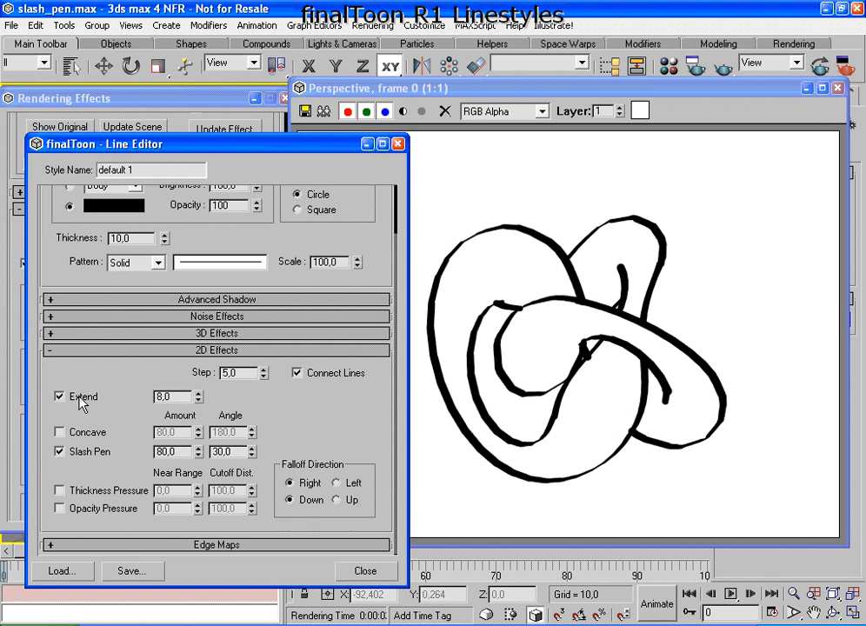
left_click(724, 68)
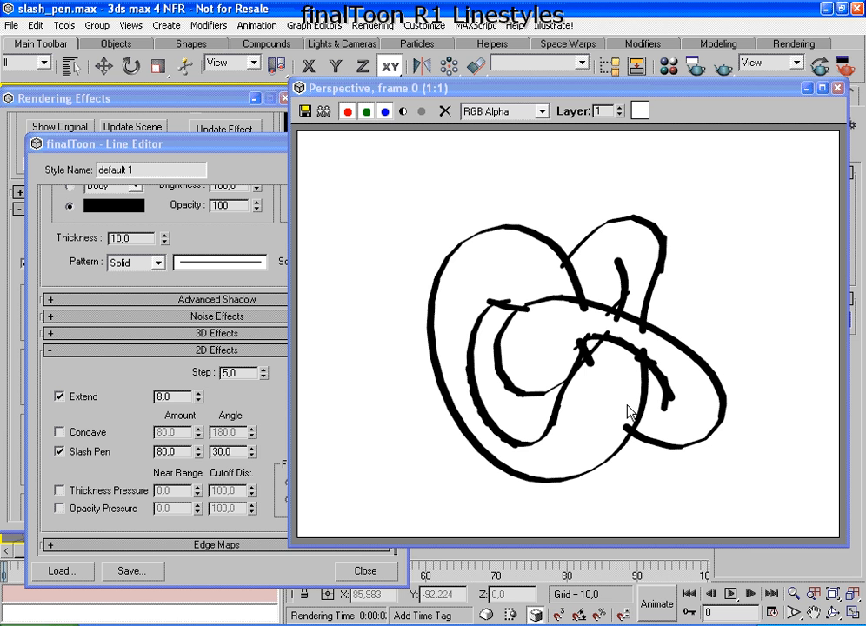
- Show the default 1 line style's Noise Effects in place of its 2D Effects and enable Noise Line
left_click(276, 397)
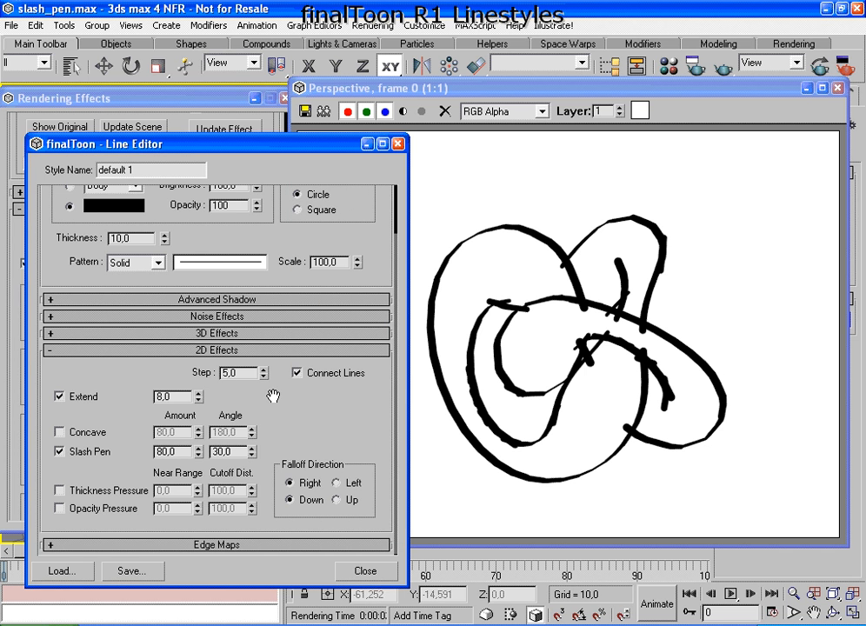
left_click(198, 350)
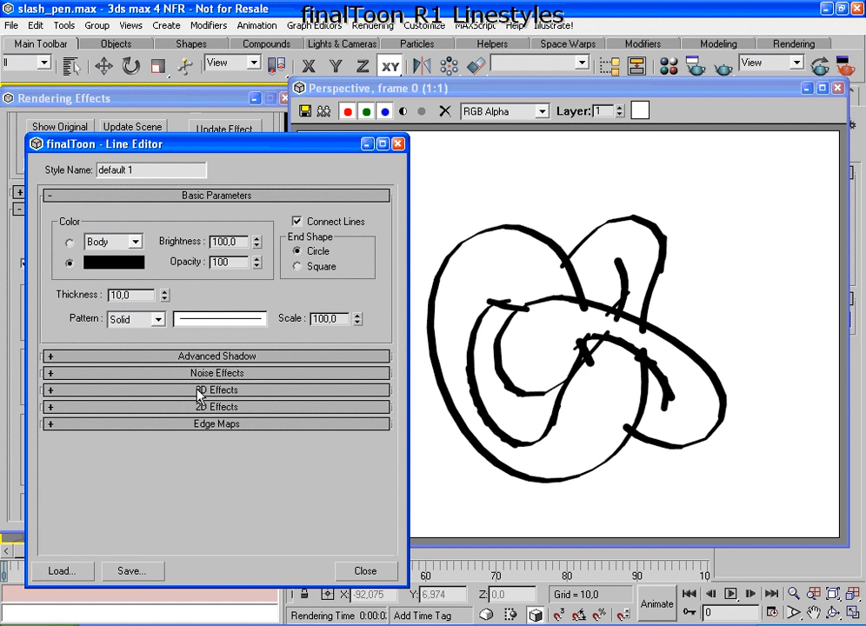
left_click(198, 391)
left_click(189, 391)
left_click(174, 373)
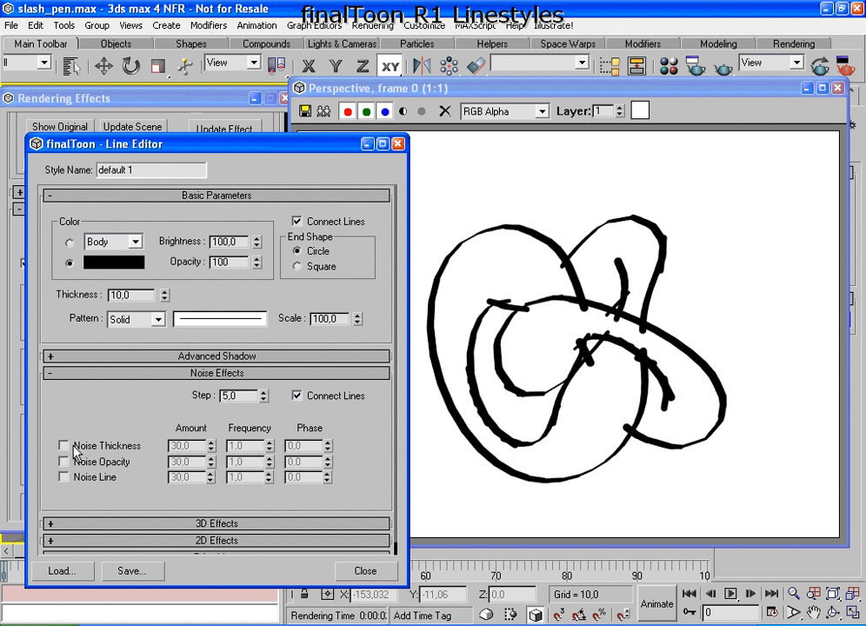
left_click(64, 476)
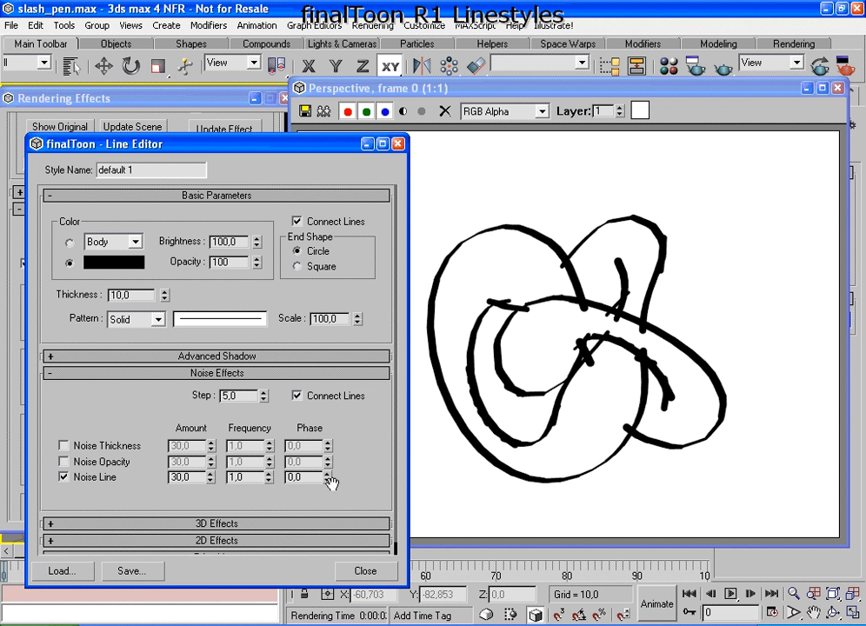
- Enable the interactive preview for the finalToon rendering effect and return to the line style's noise settings
left_click(228, 105)
left_click_drag(270, 150, 260, 357)
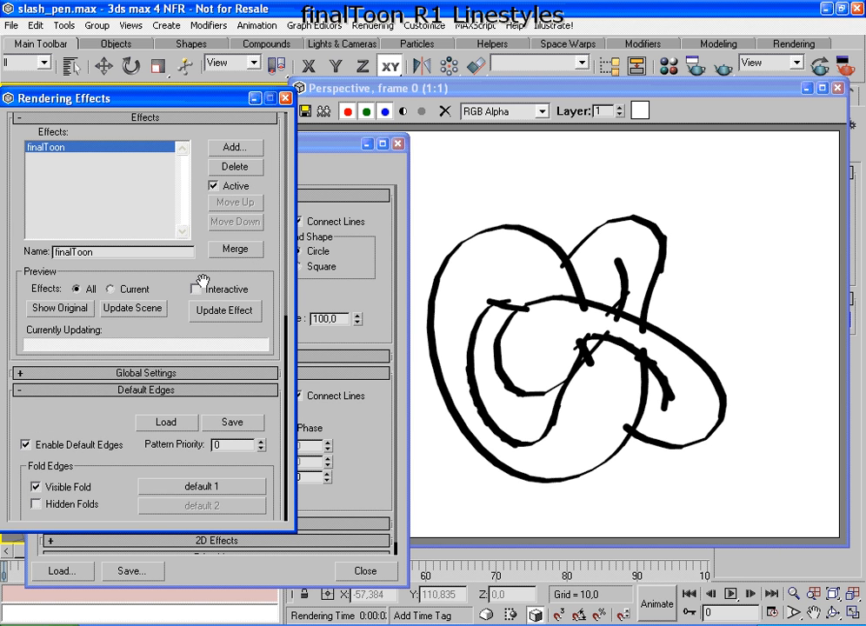
left_click(195, 289)
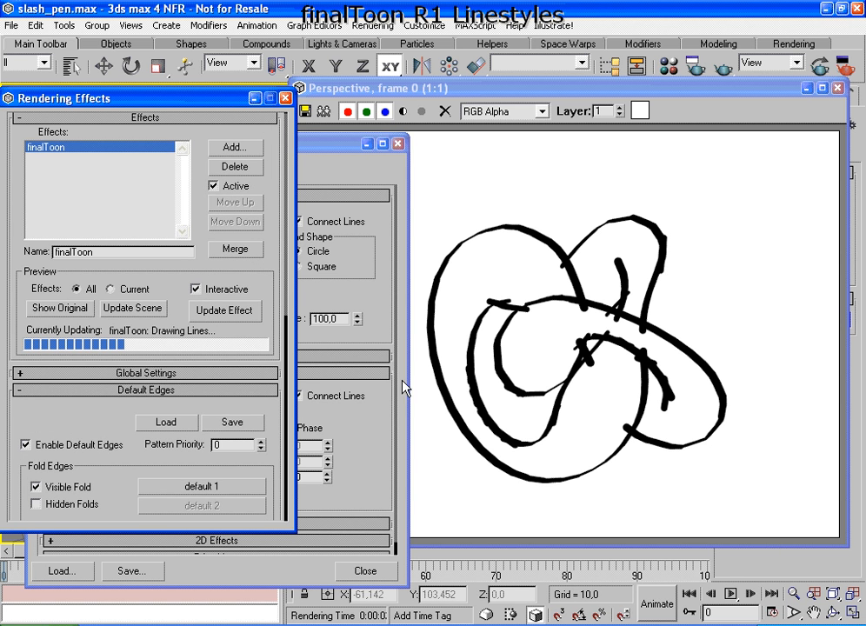
left_click(365, 426)
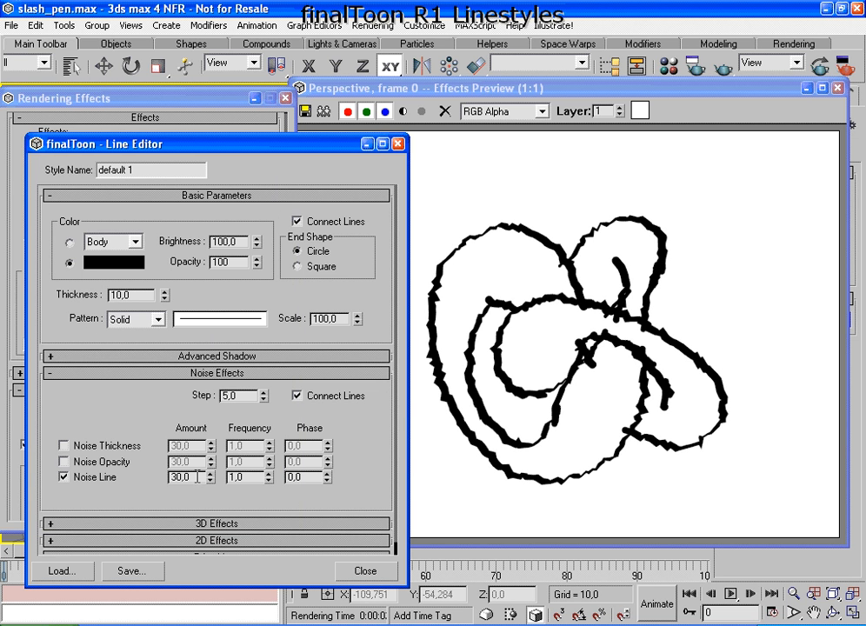
- Try Noise Line amounts of 10 and 20 in the interactive preview
left_click_drag(197, 477, 165, 474)
type("10")
key("Return")
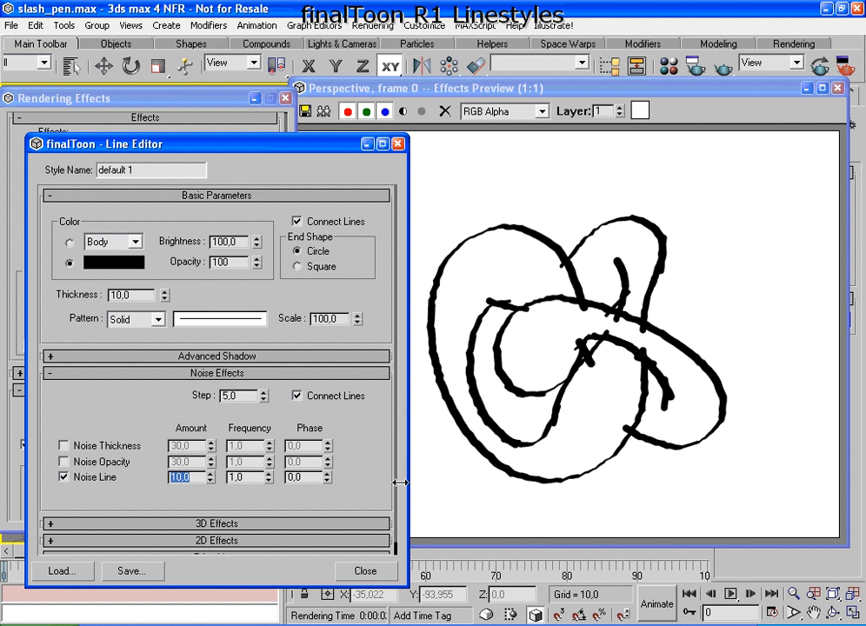
type("80")
key("Return")
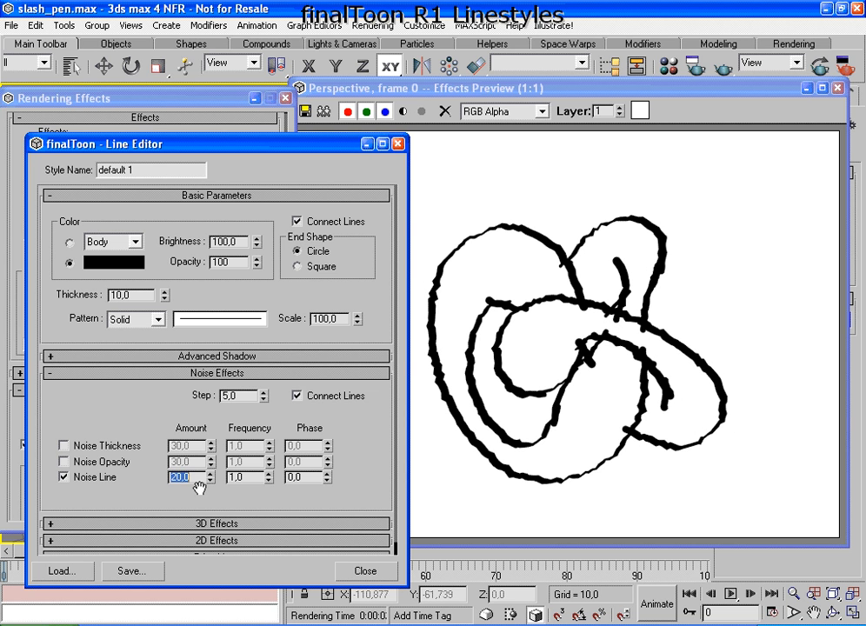
- Set the Noise Line frequency to 10 and check the knot in the interactive preview
mouse_move(278, 470)
left_mouse_down()
mouse_move(268, 466)
mouse_move(231, 498)
mouse_move(277, 474)
left_mouse_up()
mouse_move(333, 463)
left_mouse_down()
mouse_move(299, 460)
mouse_move(309, 492)
mouse_move(333, 461)
left_mouse_up()
key("Tab")
type("10")
key("Return")
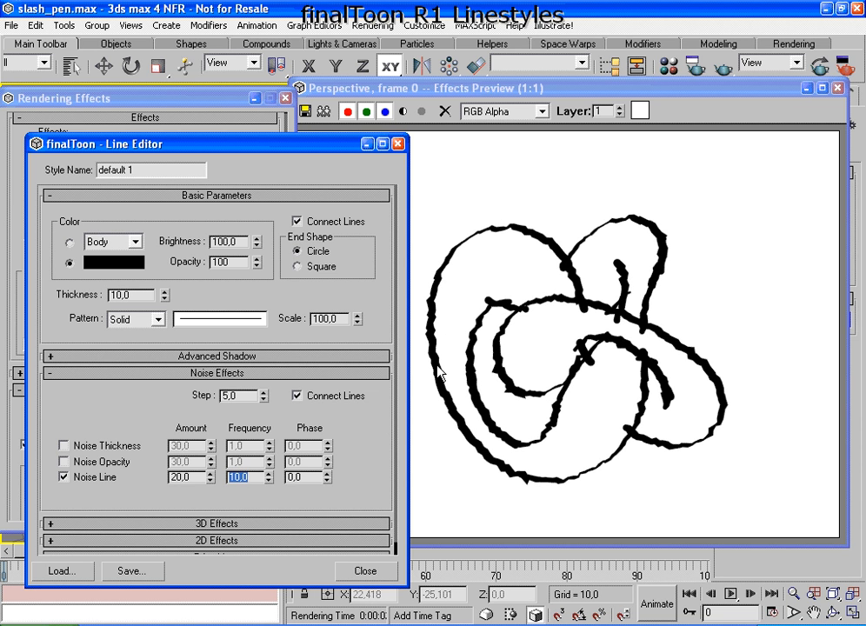
- Set the Noise Line amount to 100 and its frequency to 0.1, and close the line style editor
double_click(171, 477)
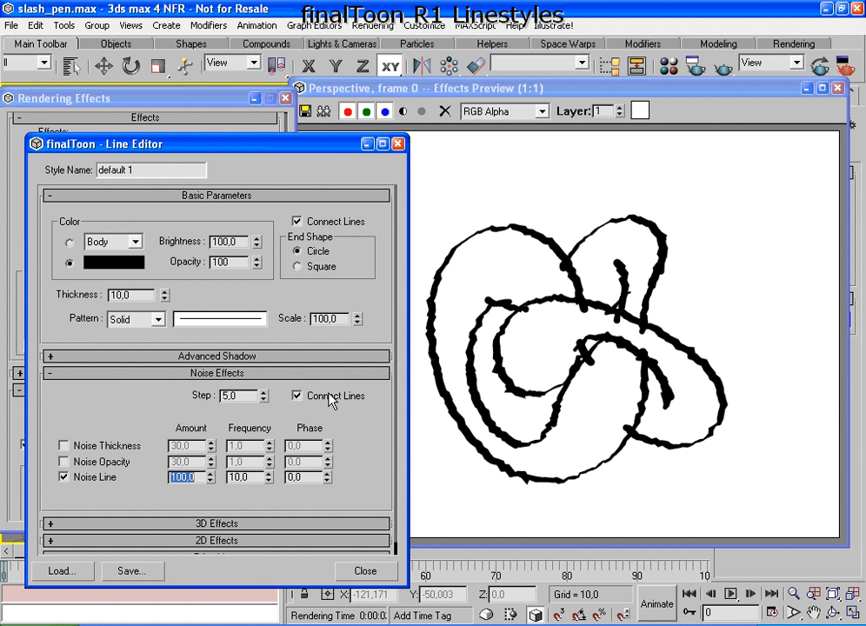
double_click(258, 477)
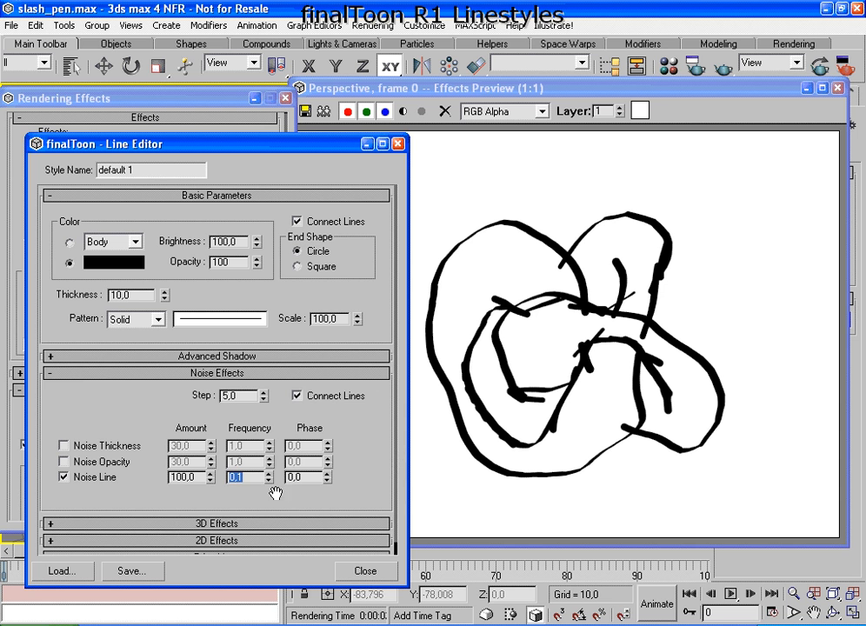
left_click(126, 376)
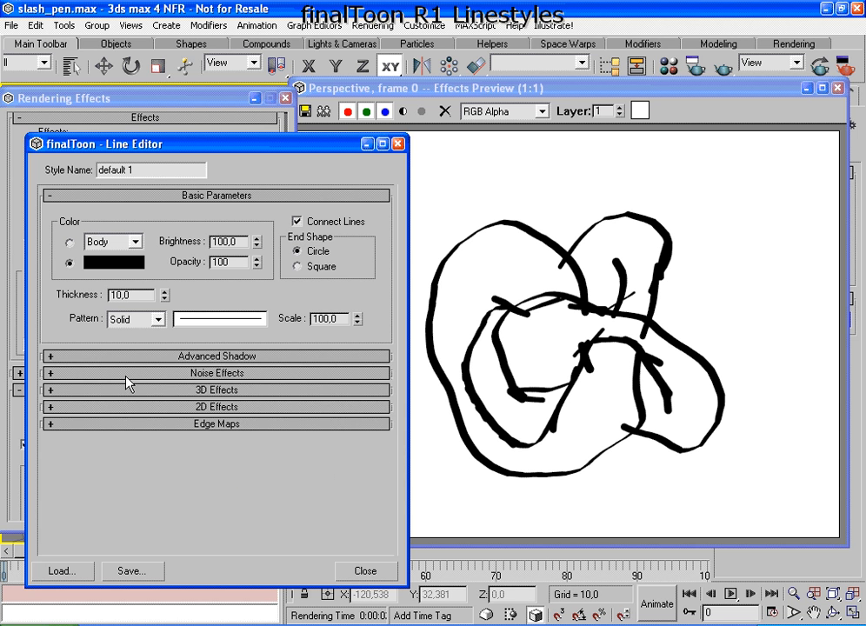
left_click(364, 571)
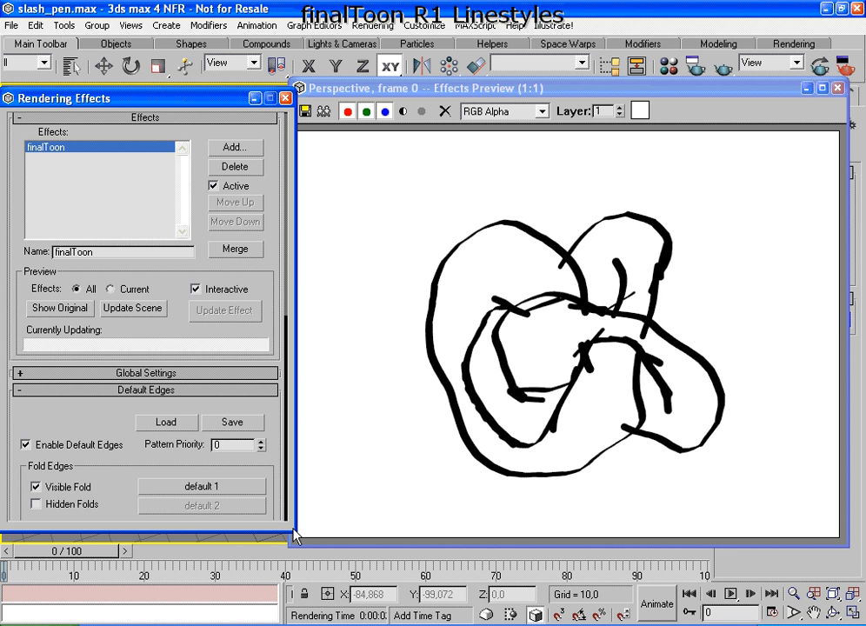
- Look through the line style files that can be loaded for the Default Edges, and leave without loading one
left_click_drag(135, 461, 142, 373)
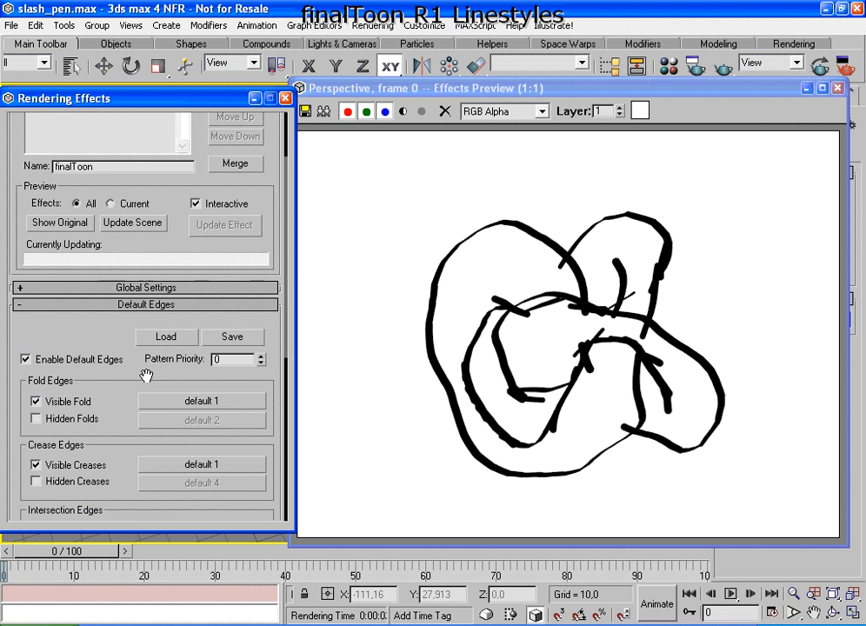
left_click(162, 341)
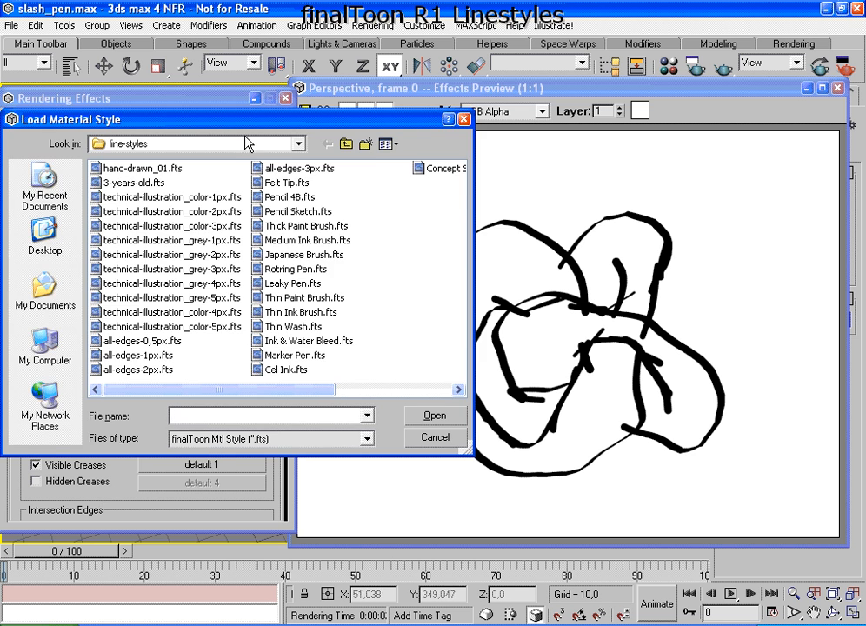
left_click_drag(235, 124, 533, 102)
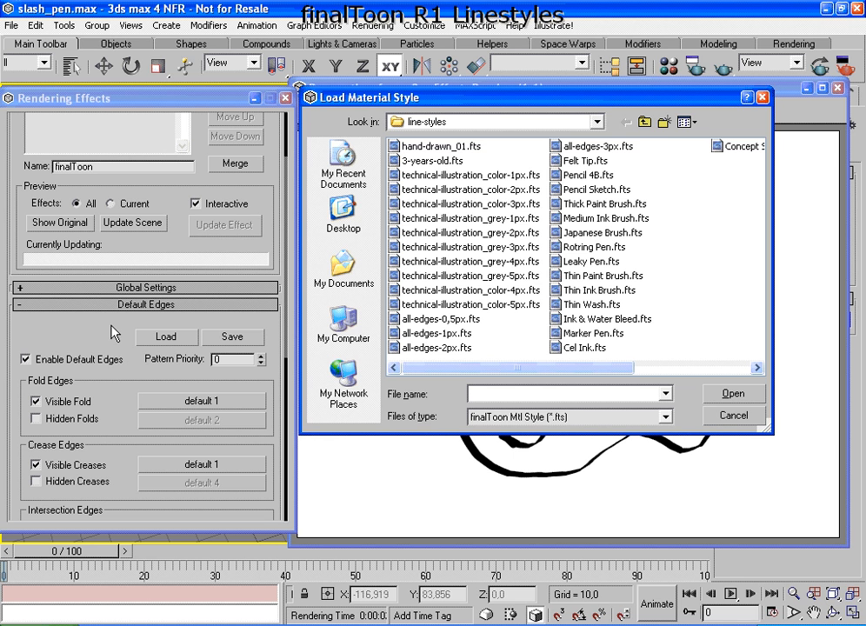
left_click(733, 415)
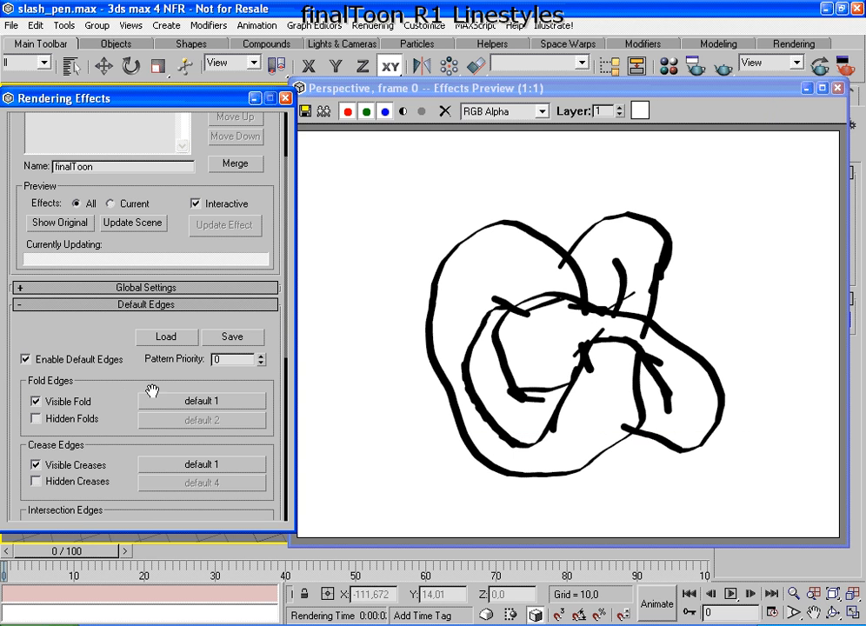
- Load the hand-drawn_01.fts line style for the Default Edges
left_click_drag(119, 399, 90, 219)
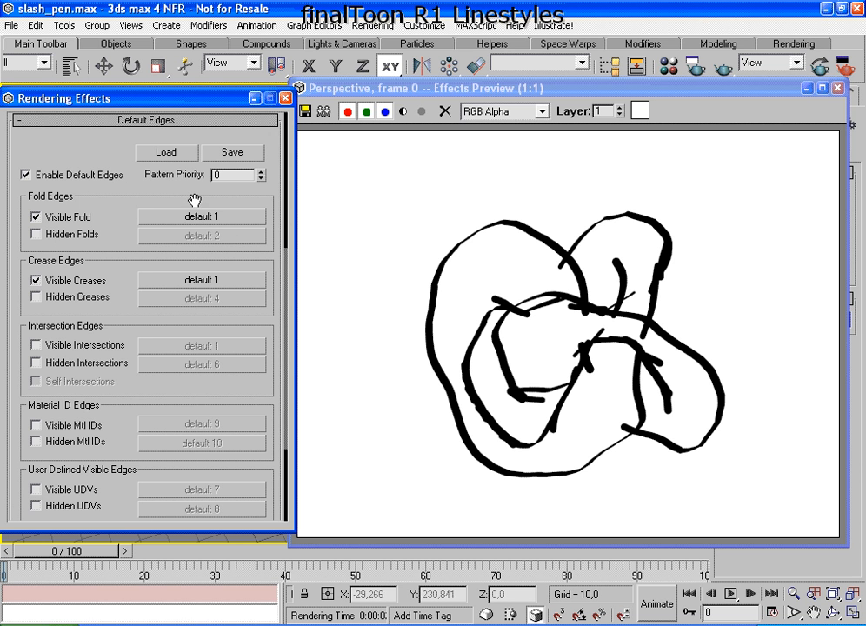
left_click_drag(135, 190, 153, 212)
left_click(167, 203)
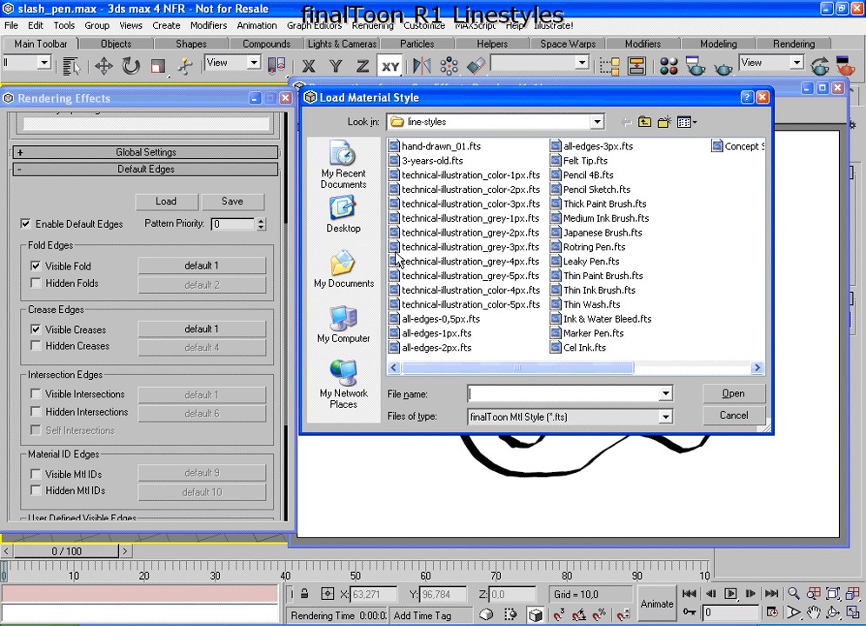
left_click(442, 148)
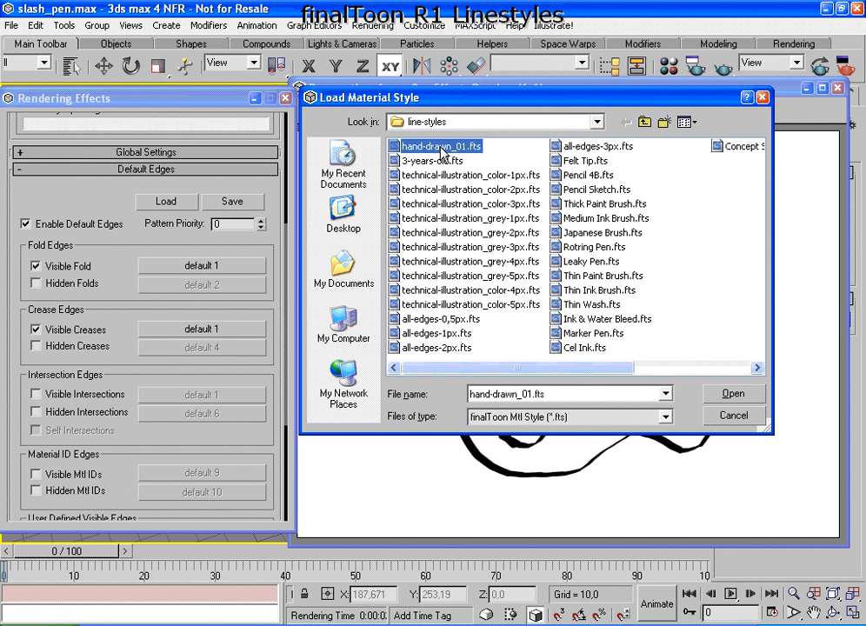
left_click(738, 394)
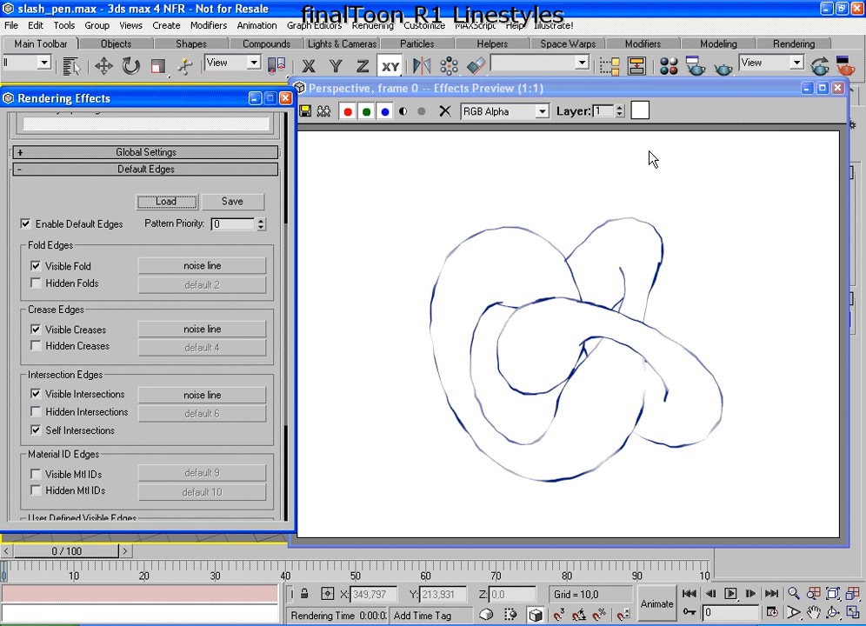
- Update the scene in the effects preview to re-render the knot with the loaded line style
mouse_move(71, 187)
left_mouse_down()
mouse_move(104, 248)
mouse_move(110, 357)
mouse_move(114, 258)
left_mouse_up()
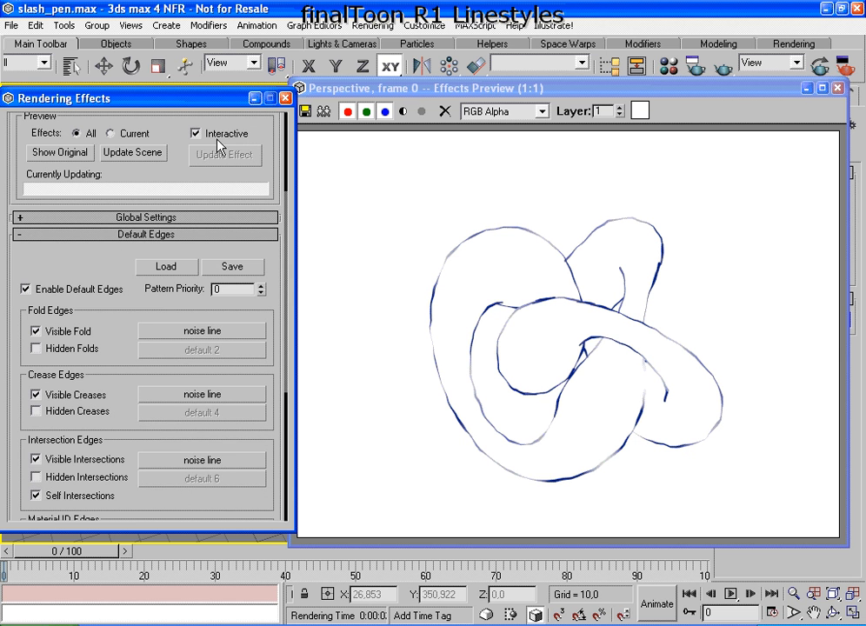
mouse_move(217, 120)
left_mouse_down()
mouse_move(170, 123)
mouse_move(302, 116)
left_mouse_up()
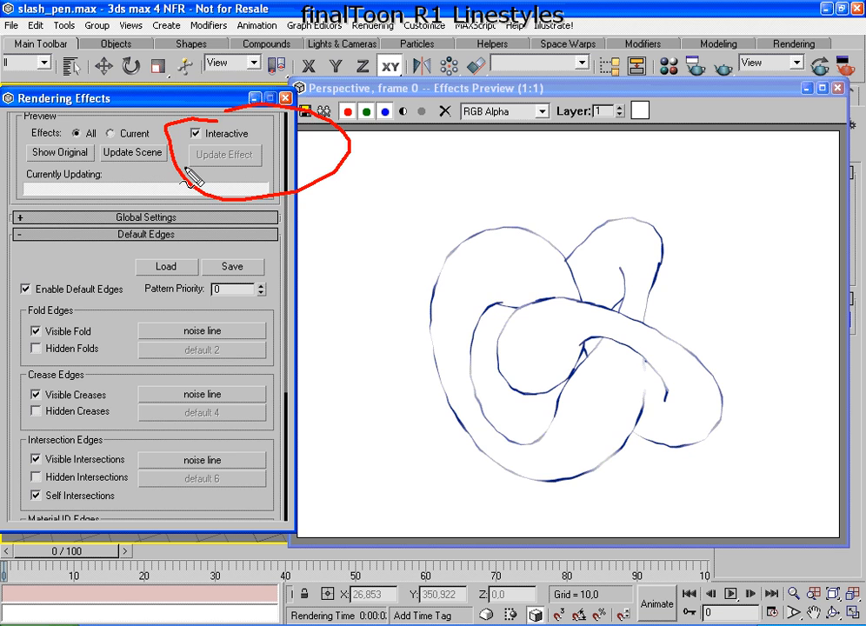
key("Escape")
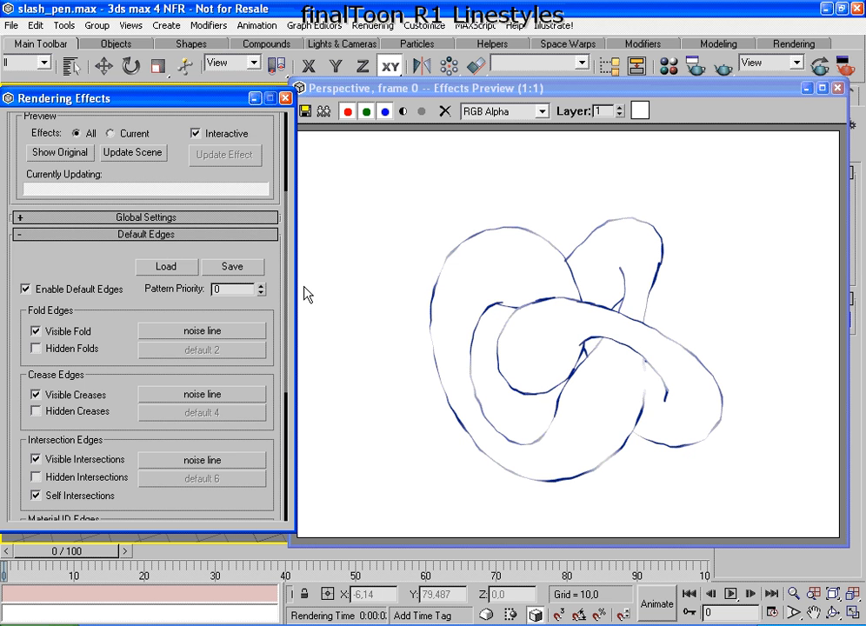
scroll(144, 132, "down", 2)
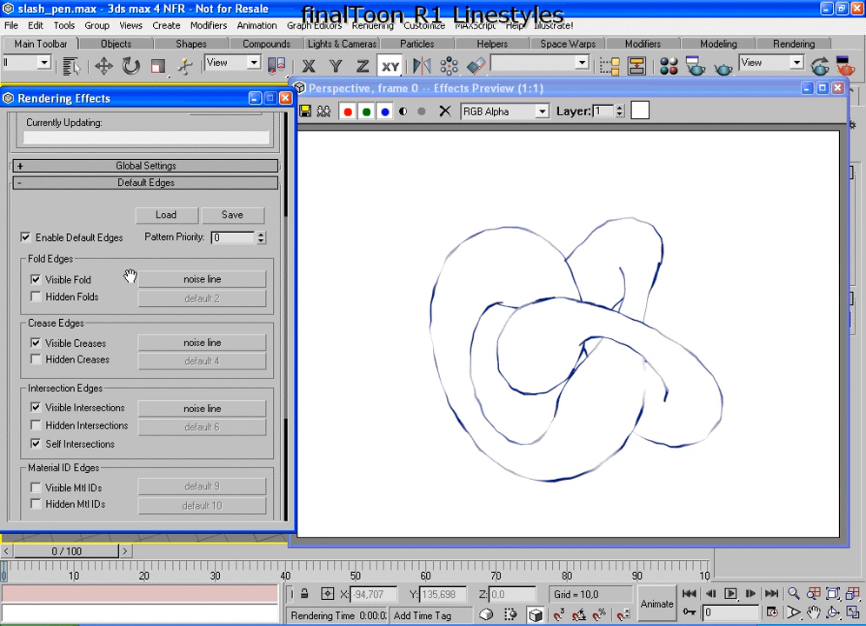
left_click_drag(102, 219, 119, 308)
left_click(145, 193)
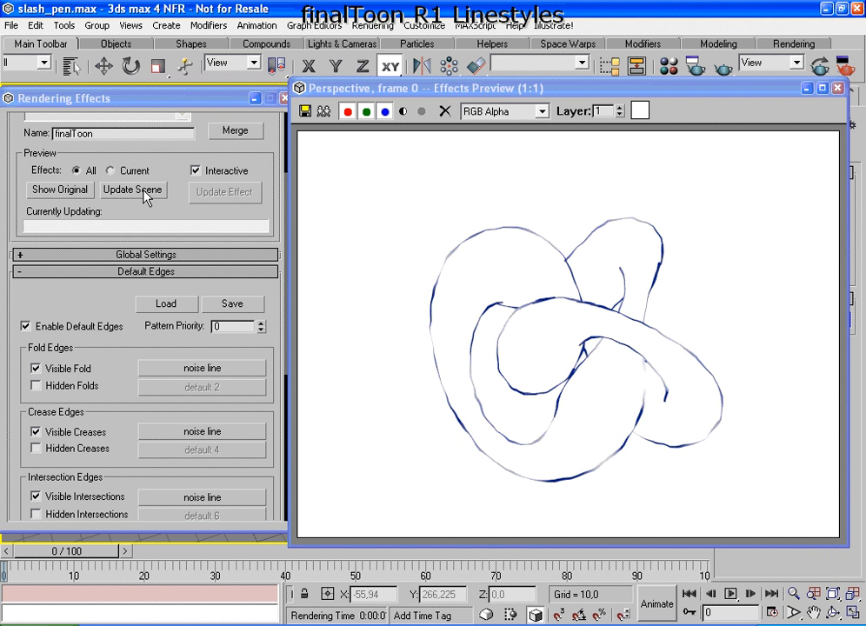
- Load the 3-years-old.fts line style for the Default Edges, keeping the knot in view while choosing the file
left_click(165, 304)
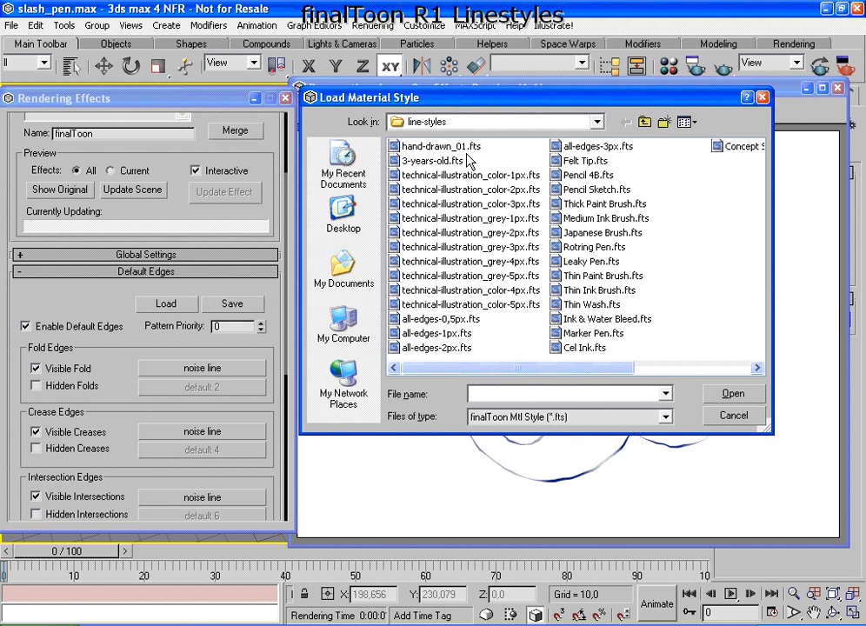
left_click_drag(512, 98, 219, 106)
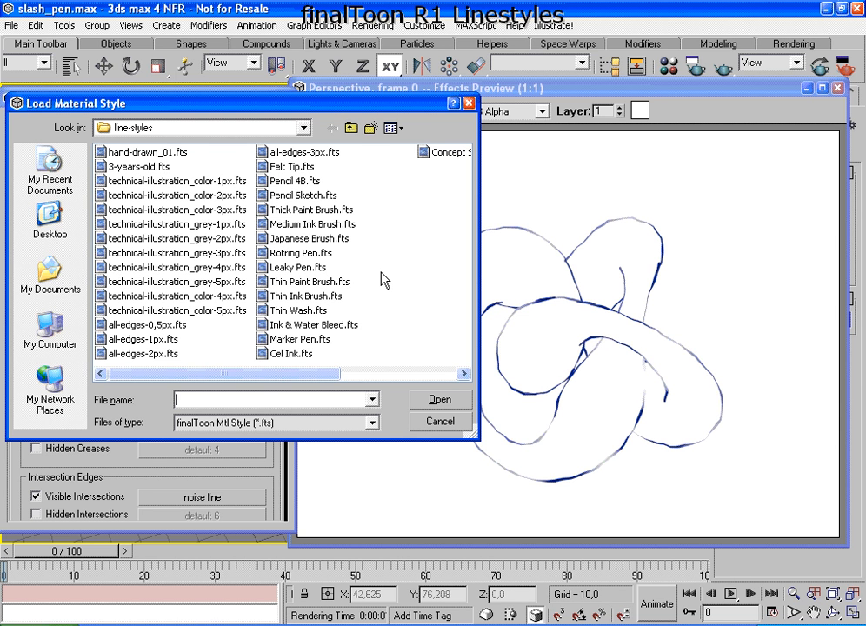
left_click(117, 166)
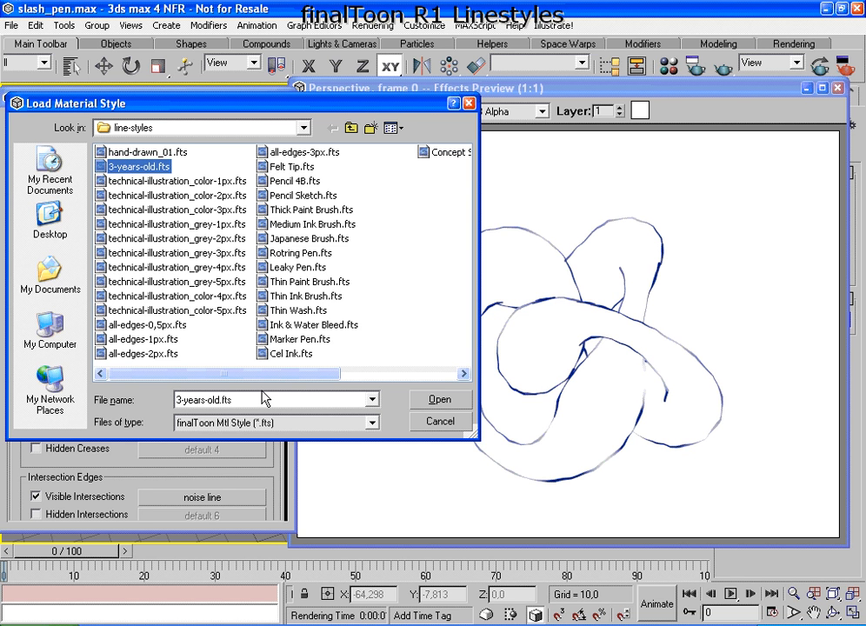
left_click(440, 399)
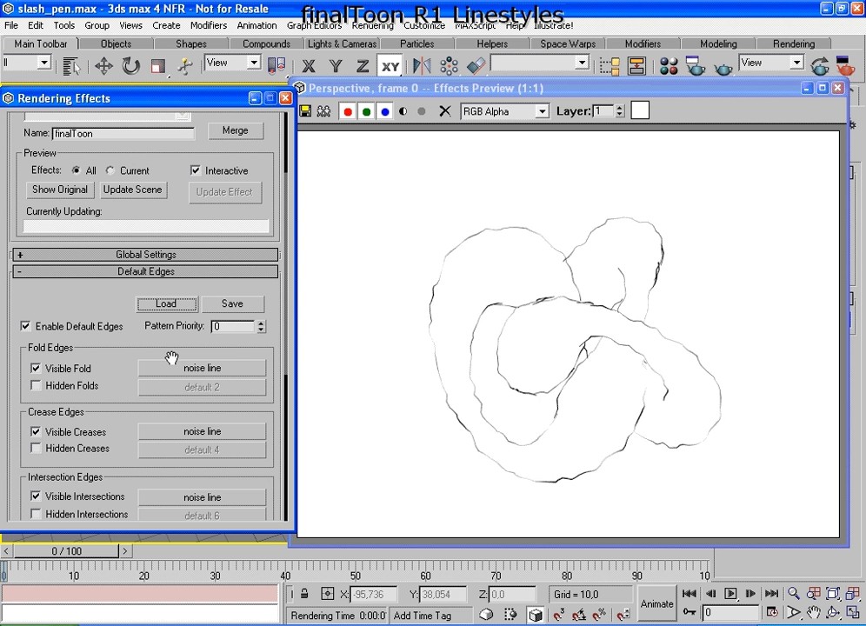
- Render the Perspective view to check the knot with the loaded line style
left_click_drag(179, 354, 139, 301)
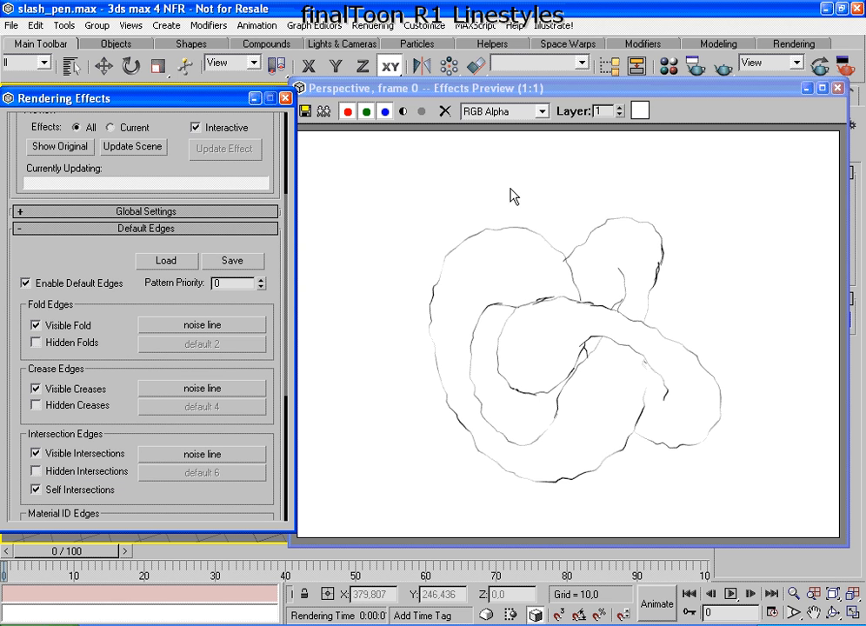
left_click(721, 66)
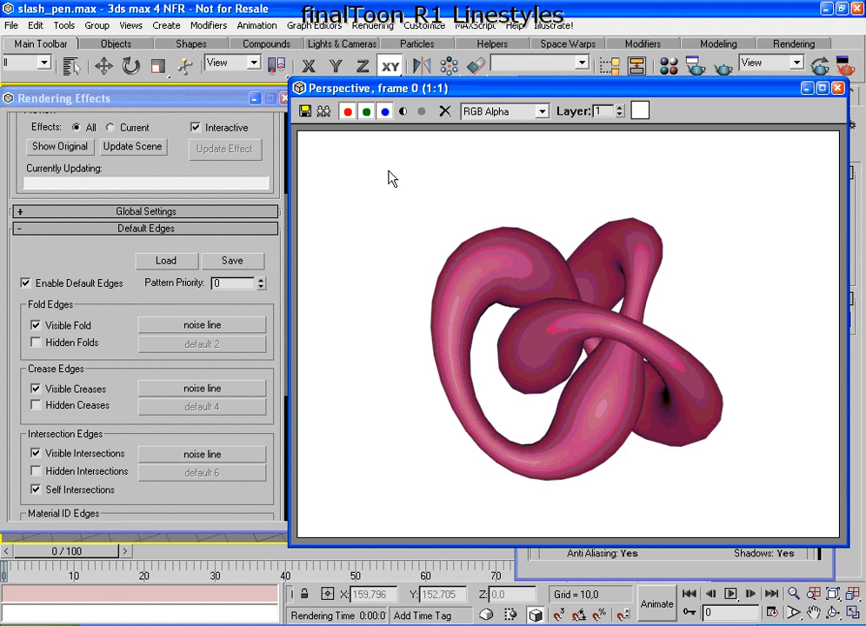
mouse_move(92, 251)
left_mouse_down()
mouse_move(90, 293)
mouse_move(97, 179)
mouse_move(93, 199)
left_mouse_up()
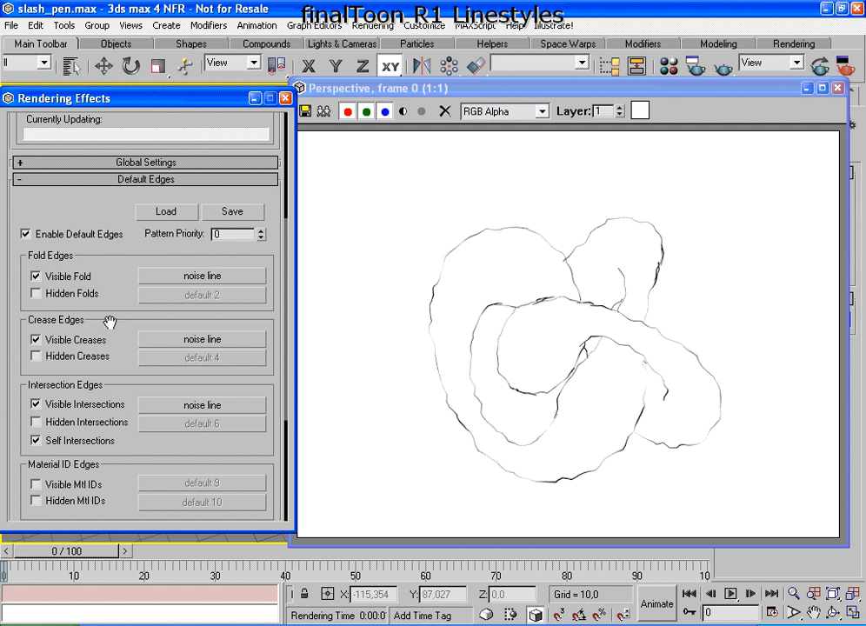
- Load the technical-illustration_color-1px.fts line style and look over the fold, crease and intersection edge settings
left_click(164, 213)
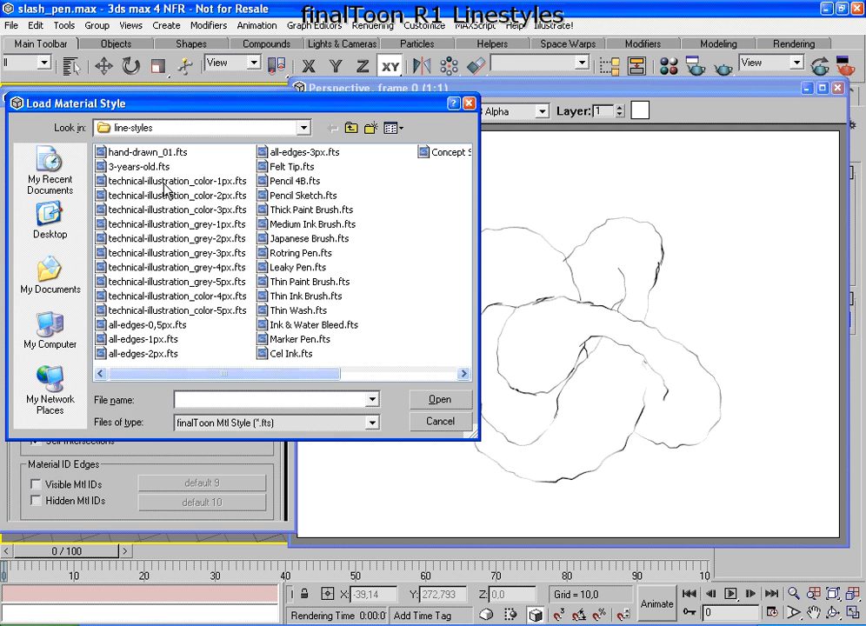
left_click(166, 182)
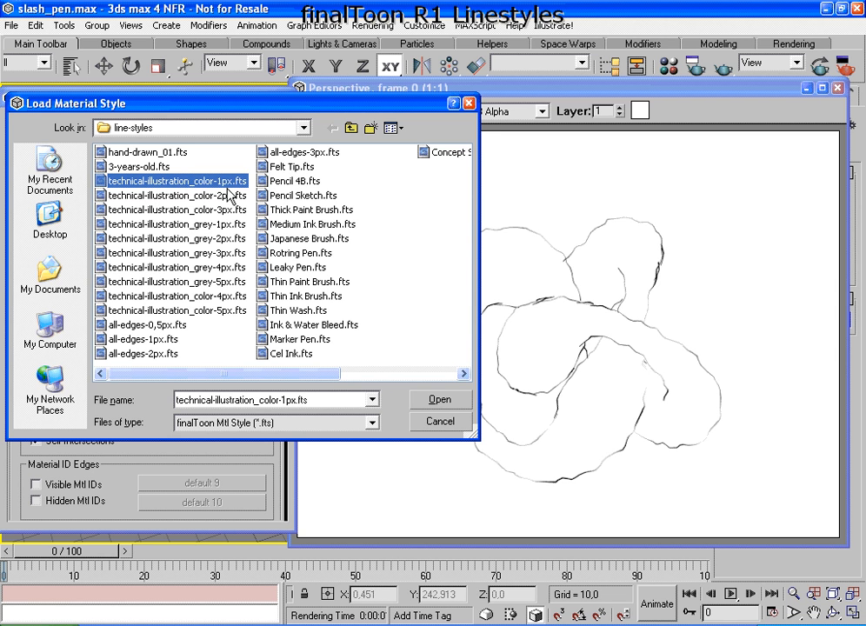
left_click(440, 400)
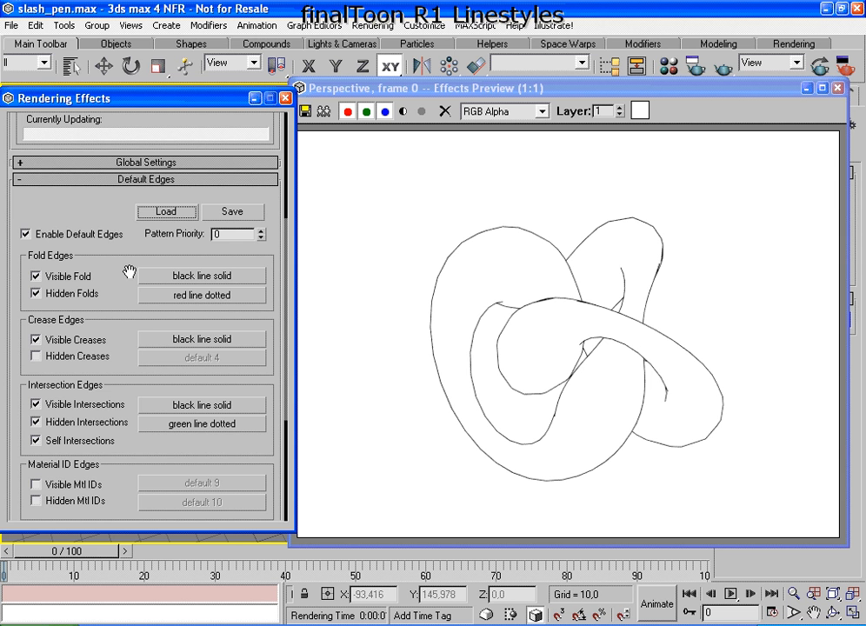
left_click_drag(120, 278, 128, 195)
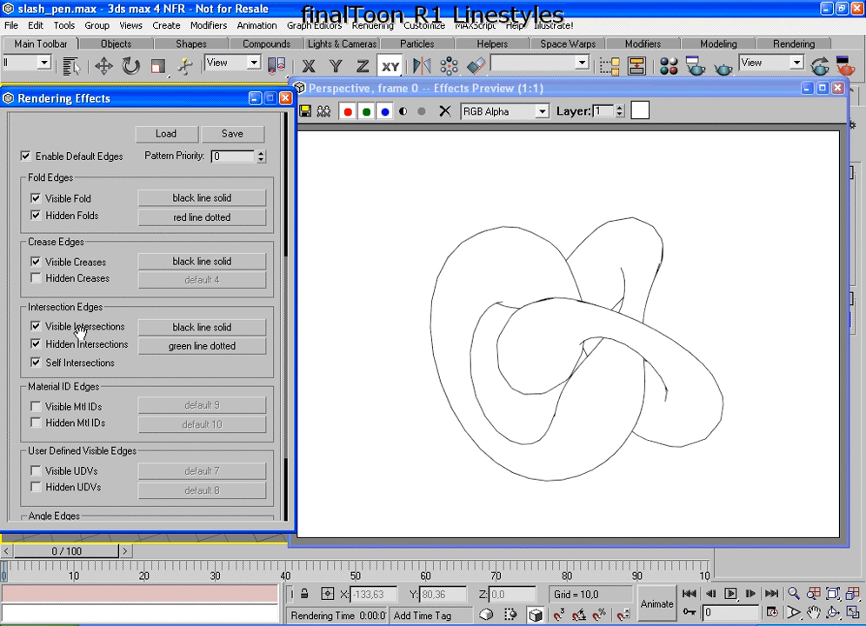
left_click_drag(123, 204, 110, 352)
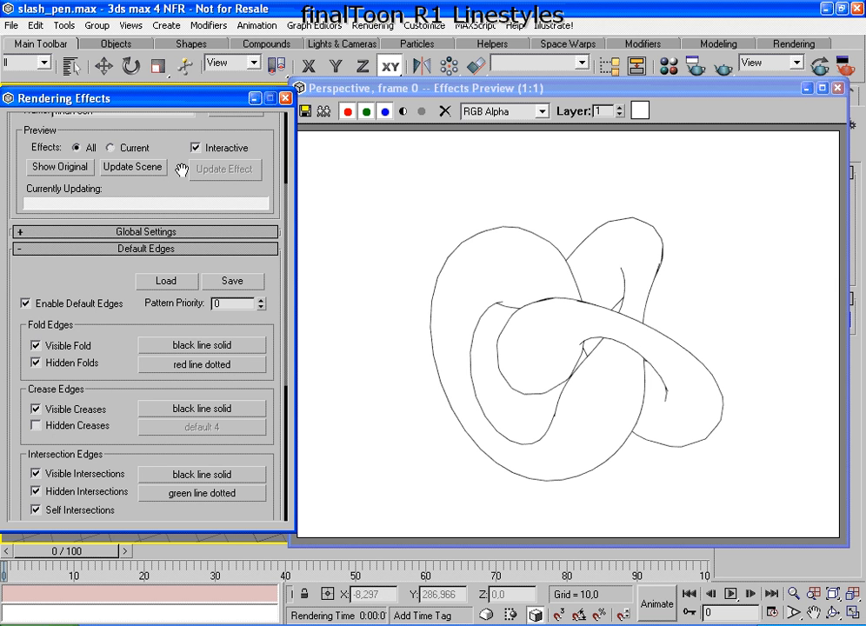
- Load technical-illustration_color-4px.fts for the Default Edges, followed by all-edges-0,5px.fts, to compare thick and thin lines
left_click(161, 281)
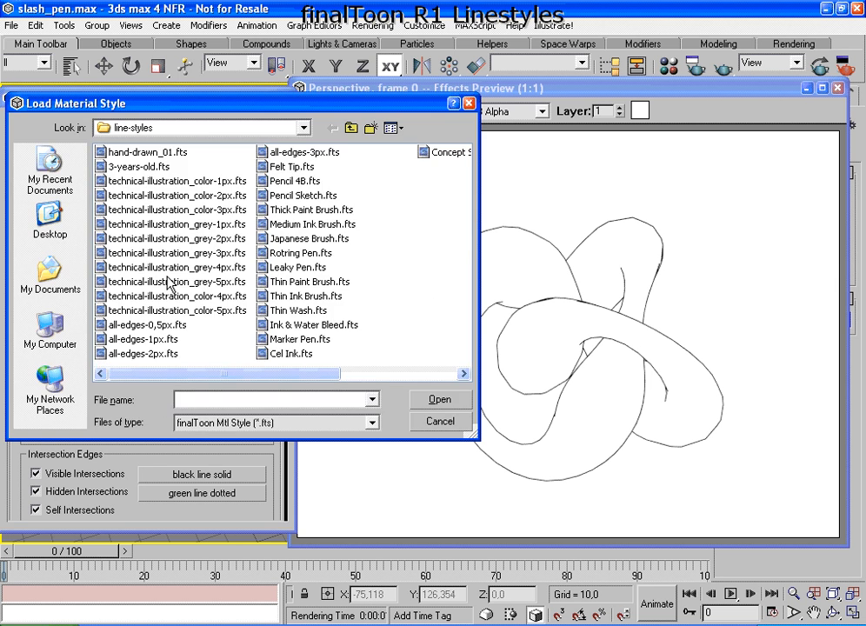
left_click(174, 296)
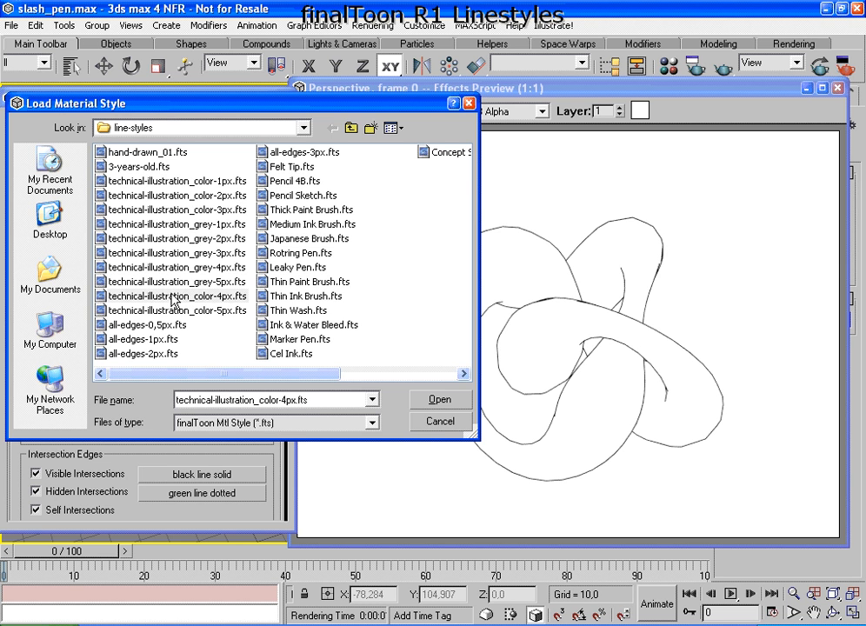
left_click(440, 400)
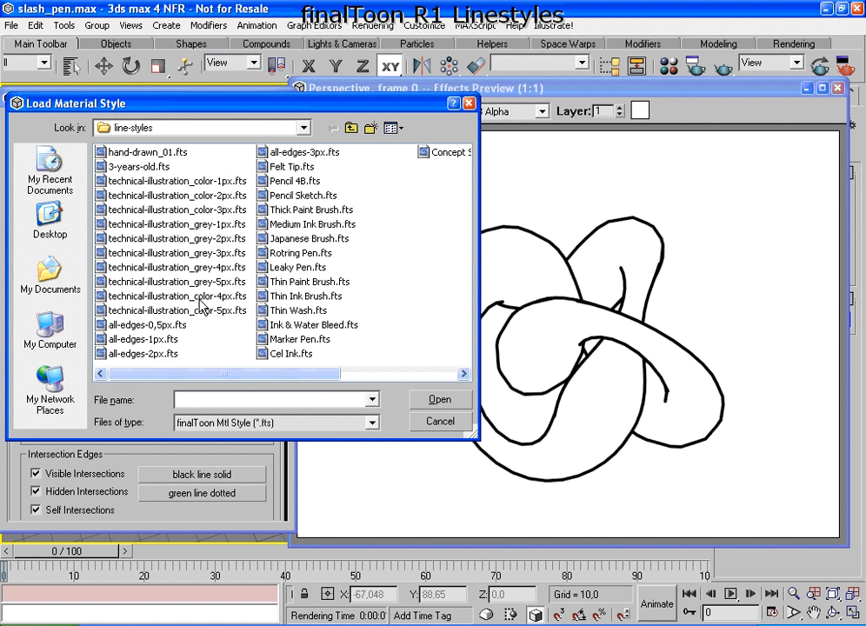
left_click(154, 326)
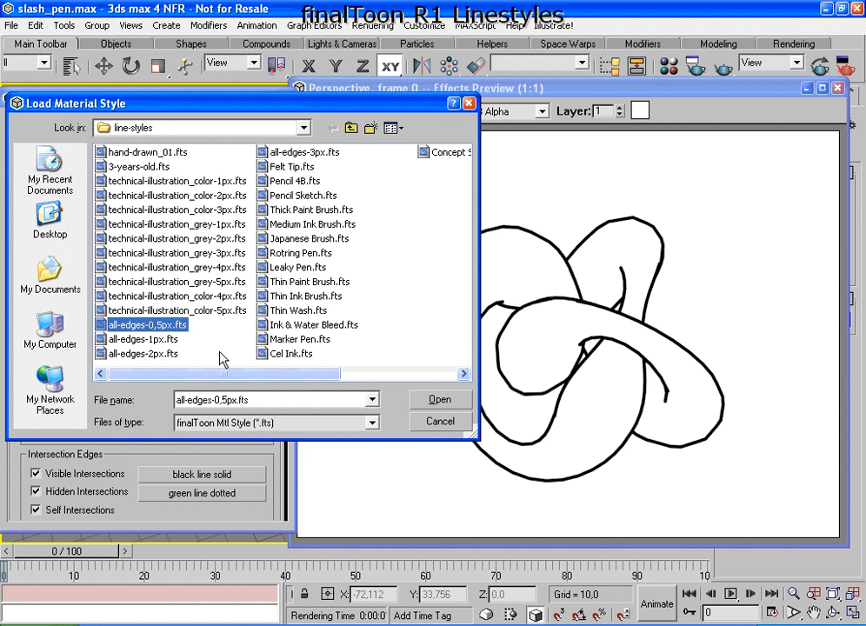
left_click(428, 402)
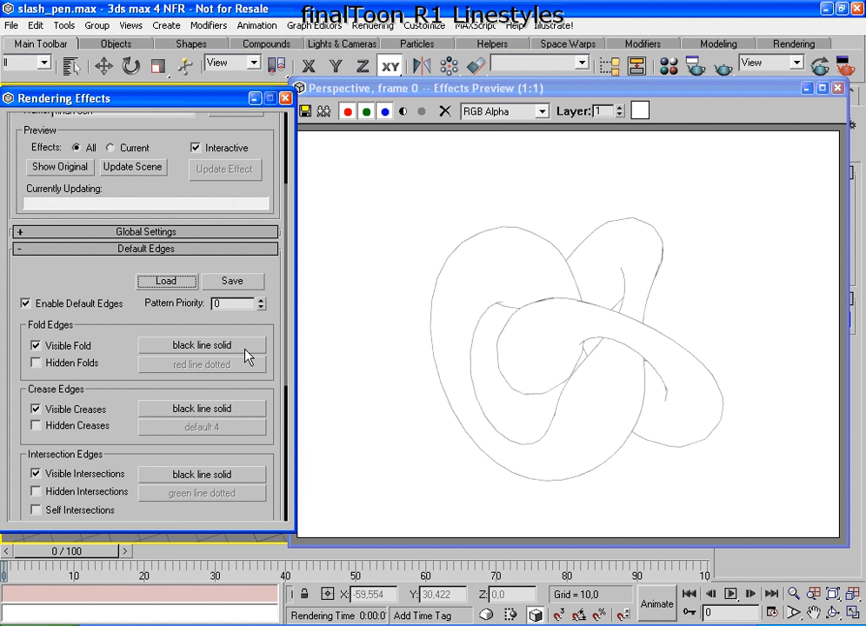
- Load the Felt Tip.fts line style for the Default Edges, followed by Pencil 4B.fts, and check the knot in the preview
left_click(165, 280)
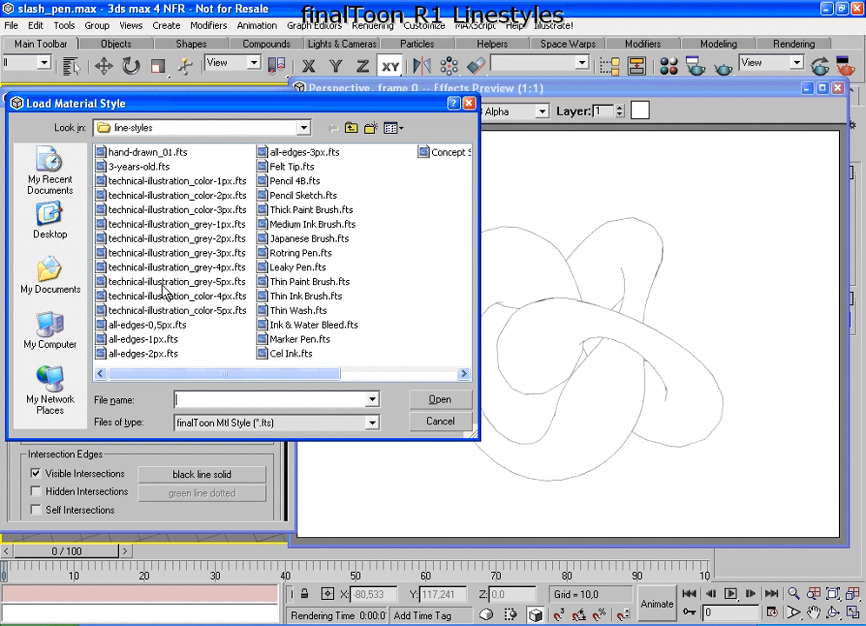
left_click(293, 167)
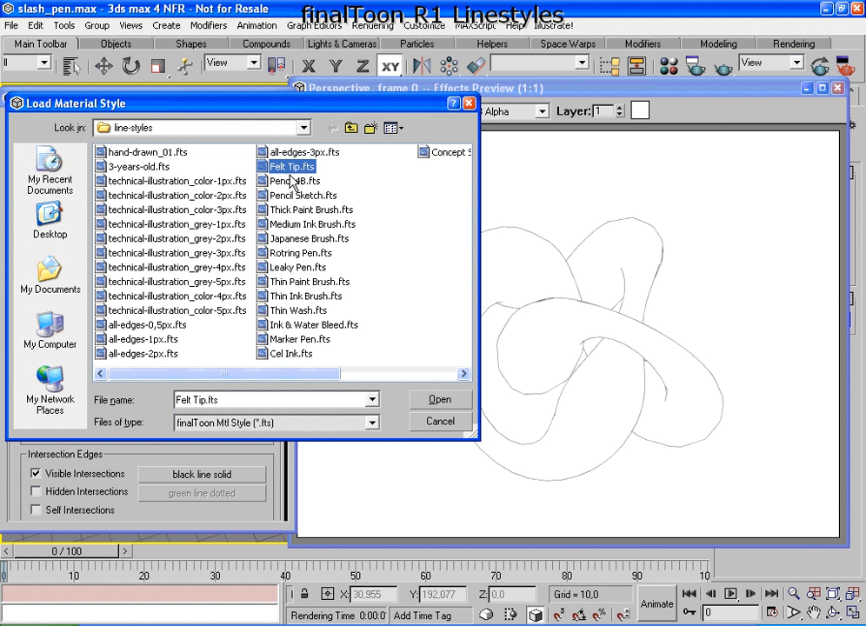
left_click(439, 400)
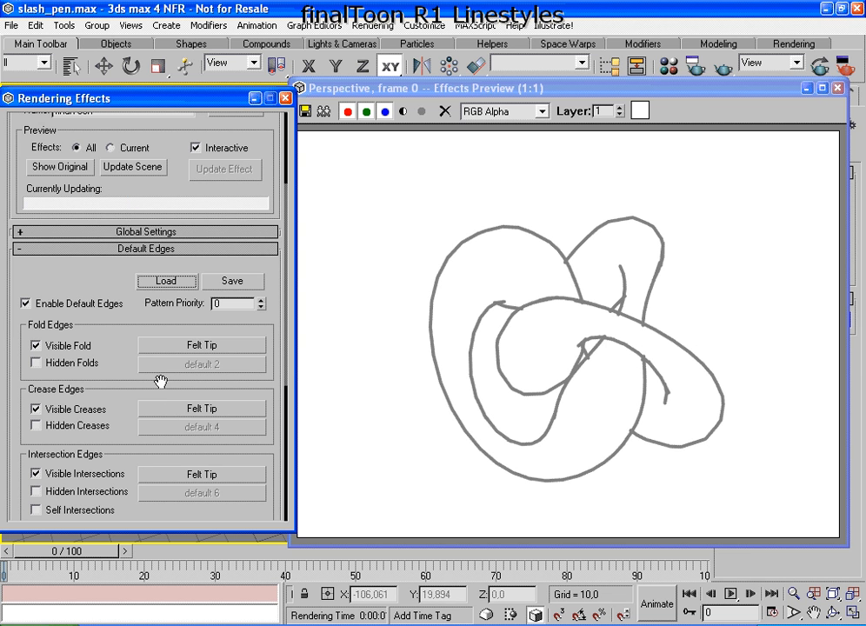
left_click(169, 283)
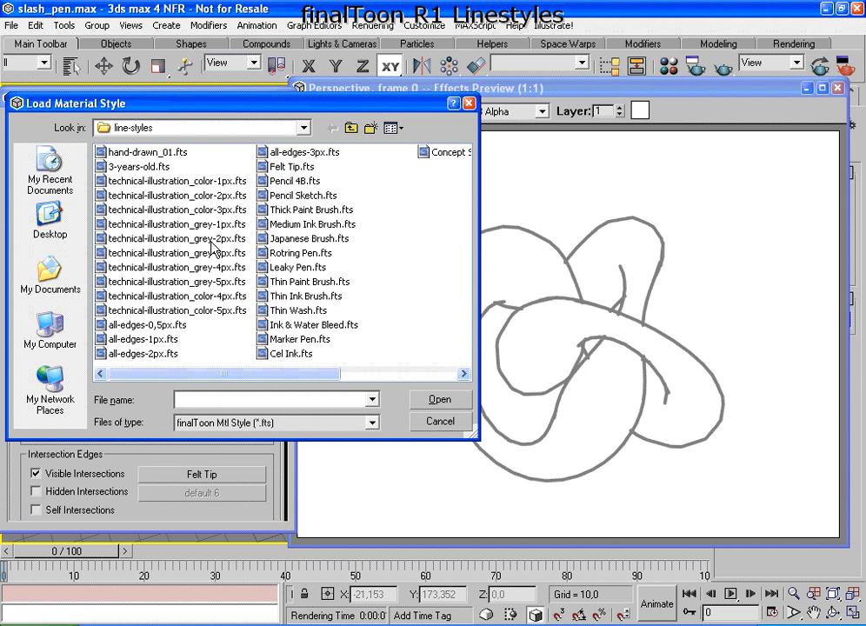
left_click(296, 182)
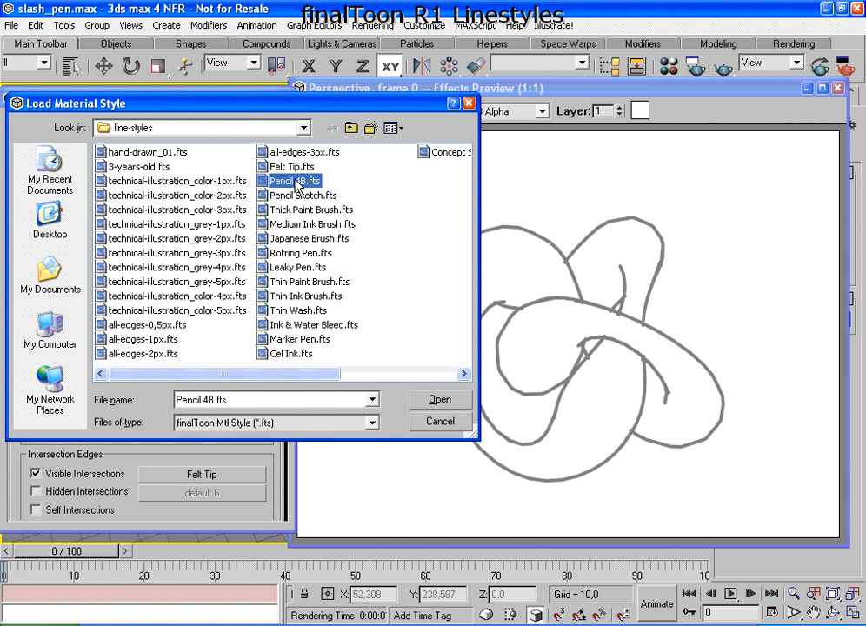
left_click(437, 400)
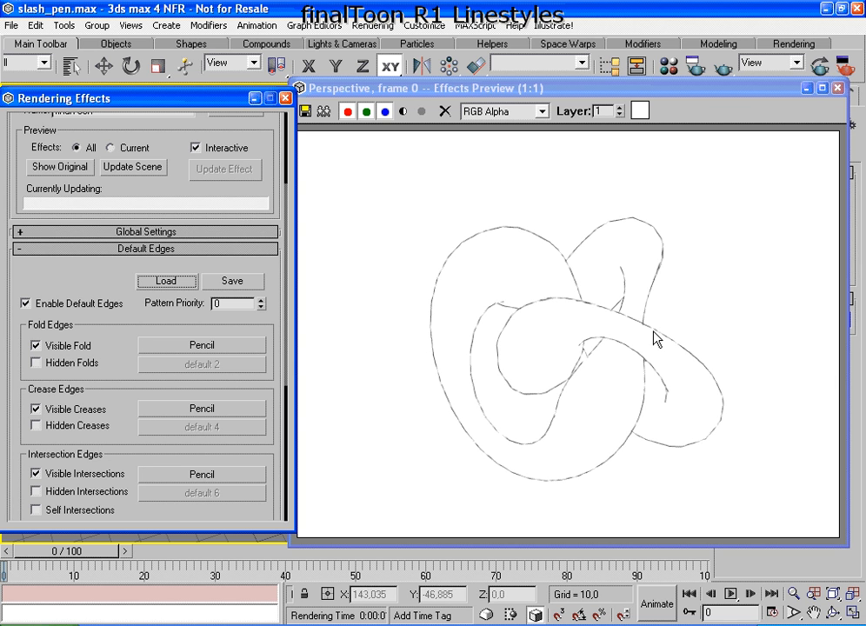
- Load the Thick Paint Brush.fts line style for the Default Edges
left_click(172, 281)
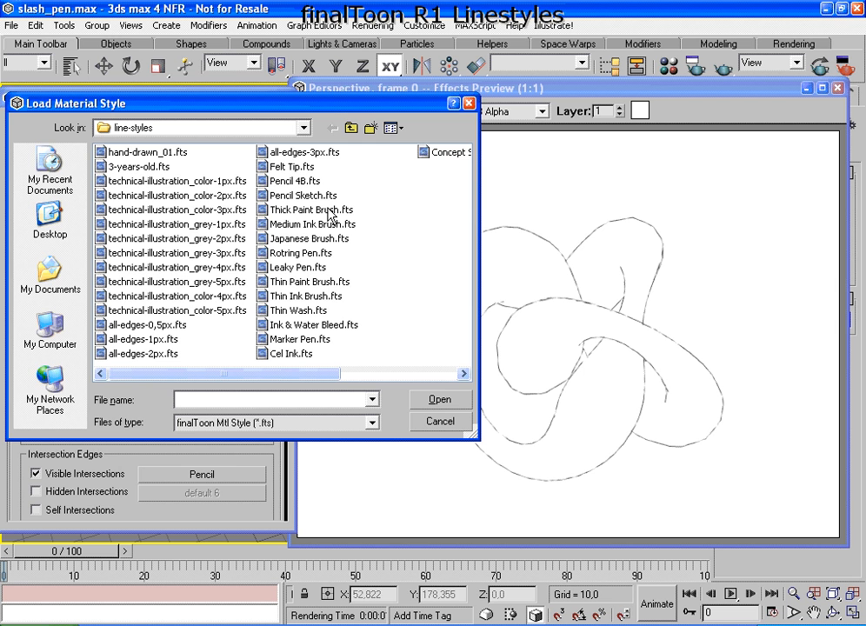
left_click(323, 210)
left_click(445, 402)
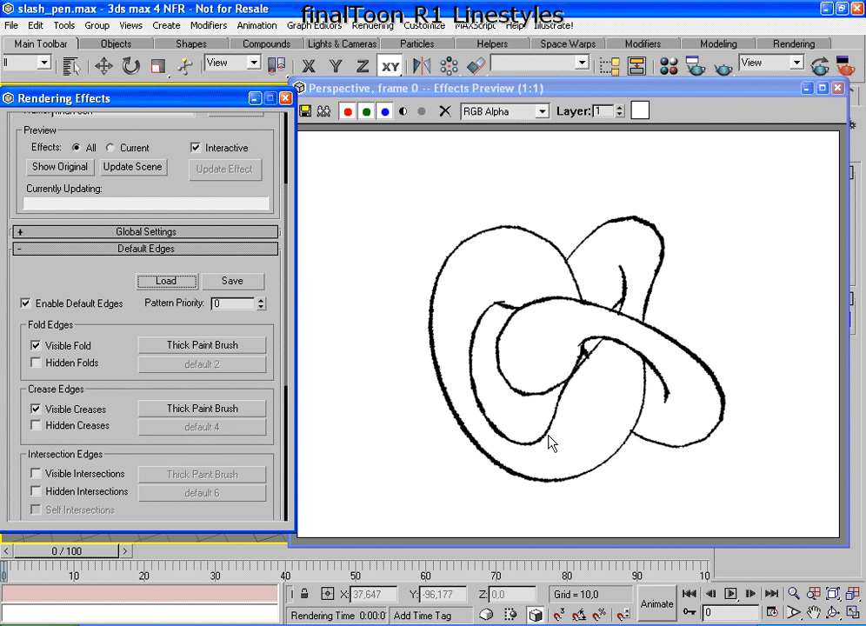
- Load the Japanese Brush.fts line style for the Default Edges, followed by Leaky Pen.fts, to compare the brush and pen strokes
left_click(157, 280)
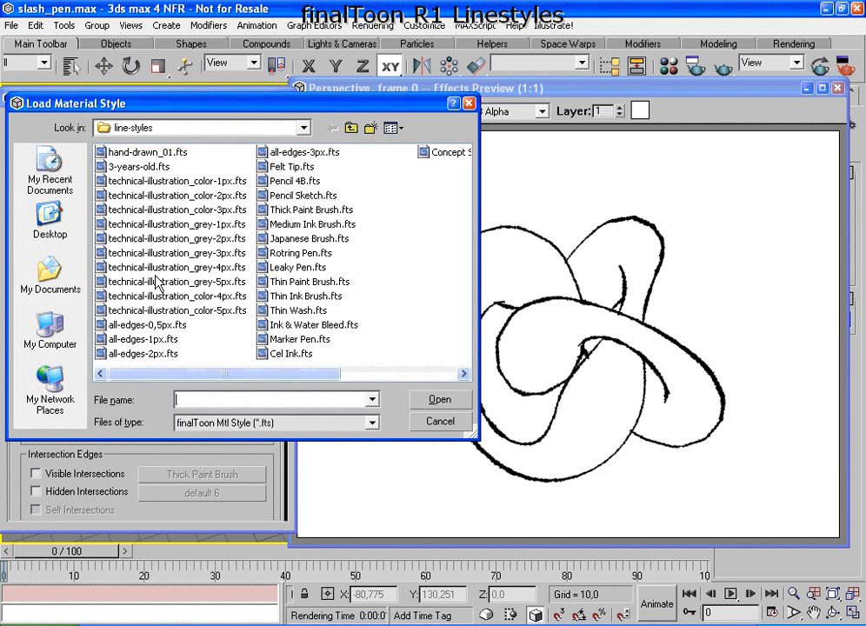
left_click(297, 240)
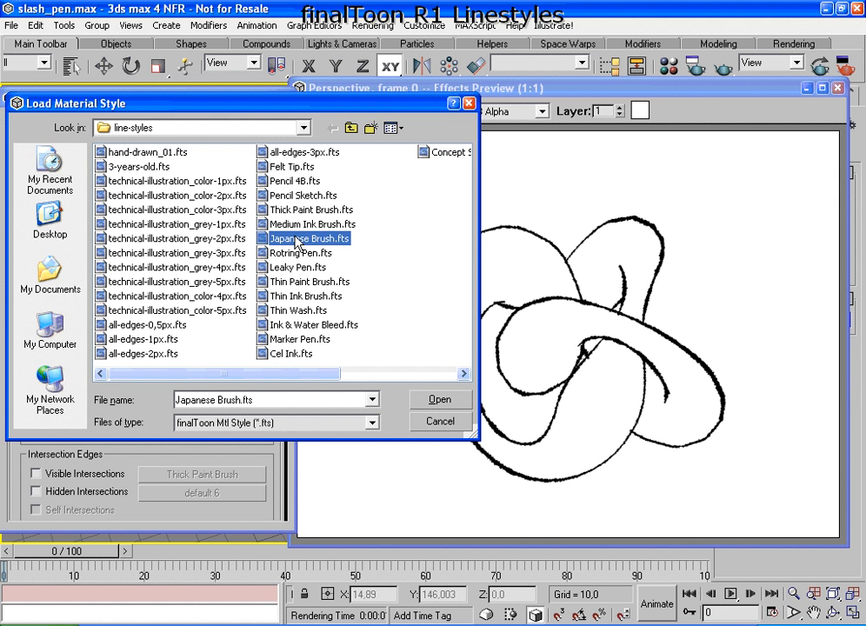
left_click(440, 400)
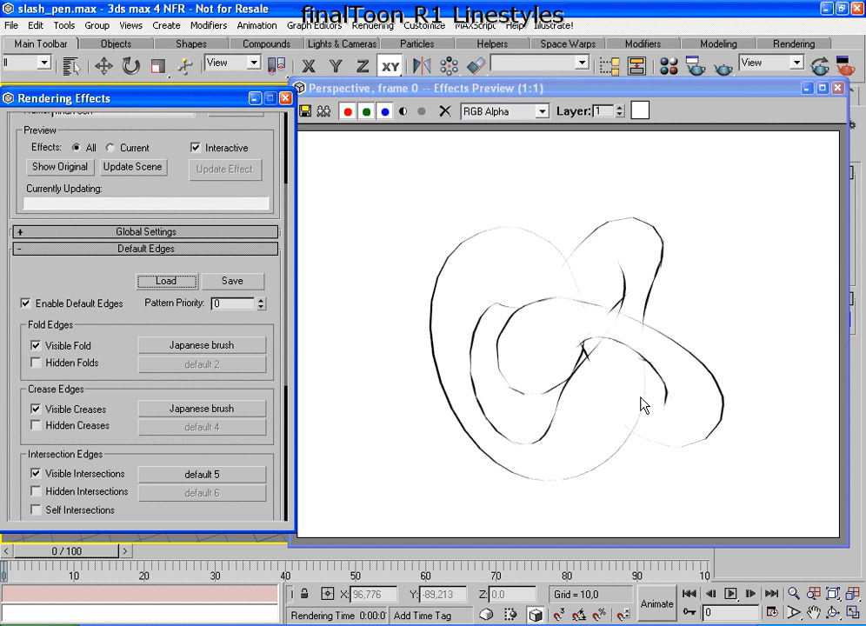
left_click(169, 284)
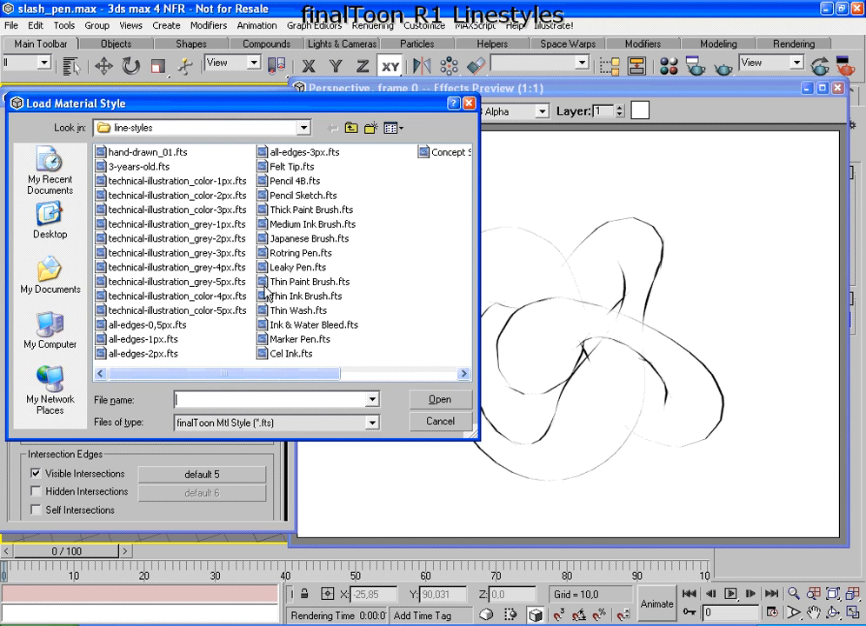
left_click(305, 267)
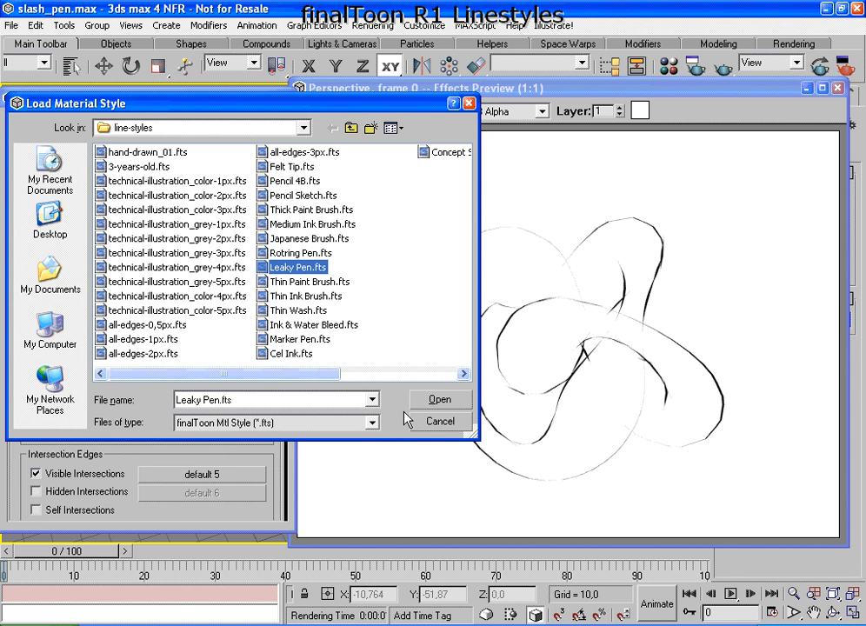
left_click(439, 400)
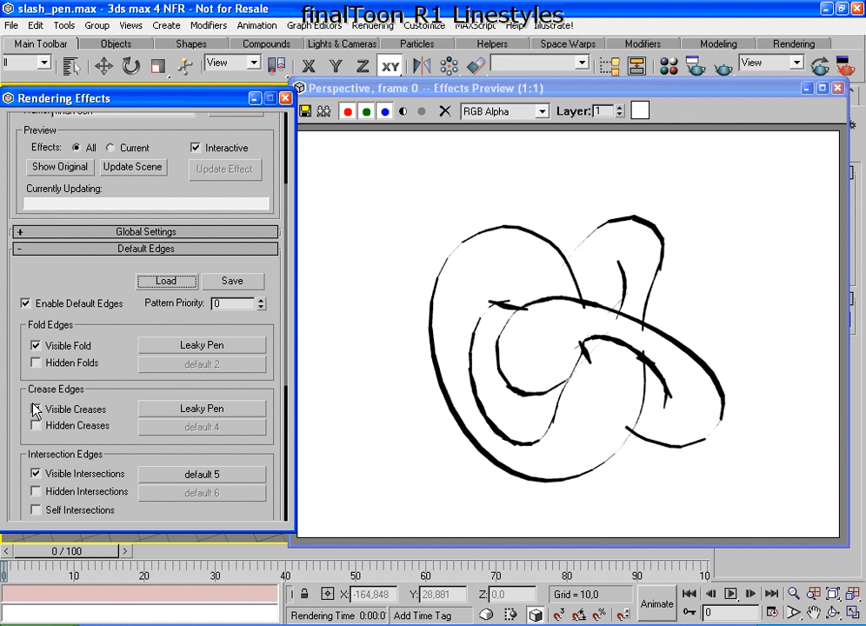
- Load the Marker Pen.fts line style for the Default Edges, followed by Cel Ink.fts, and compare both on the knot
left_click(166, 281)
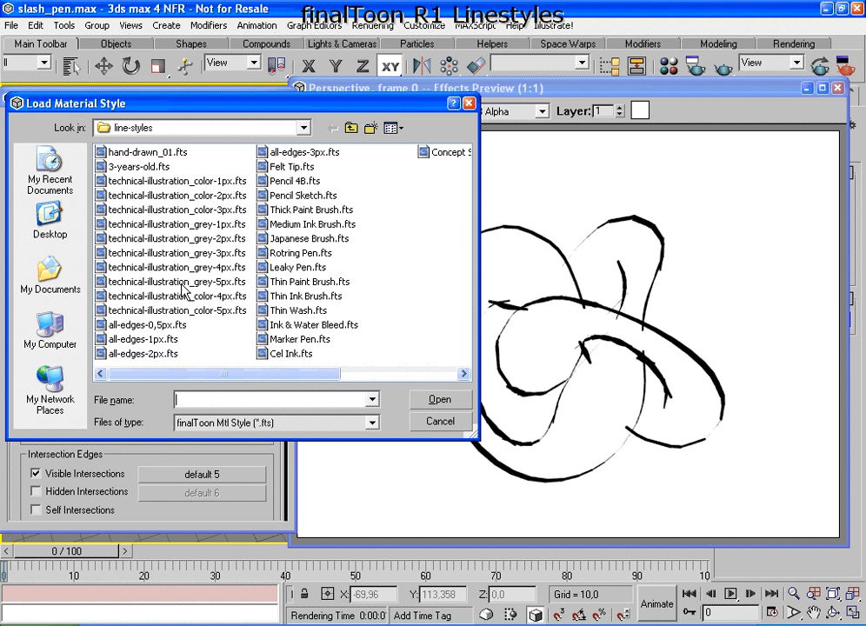
left_click(312, 341)
left_click(440, 399)
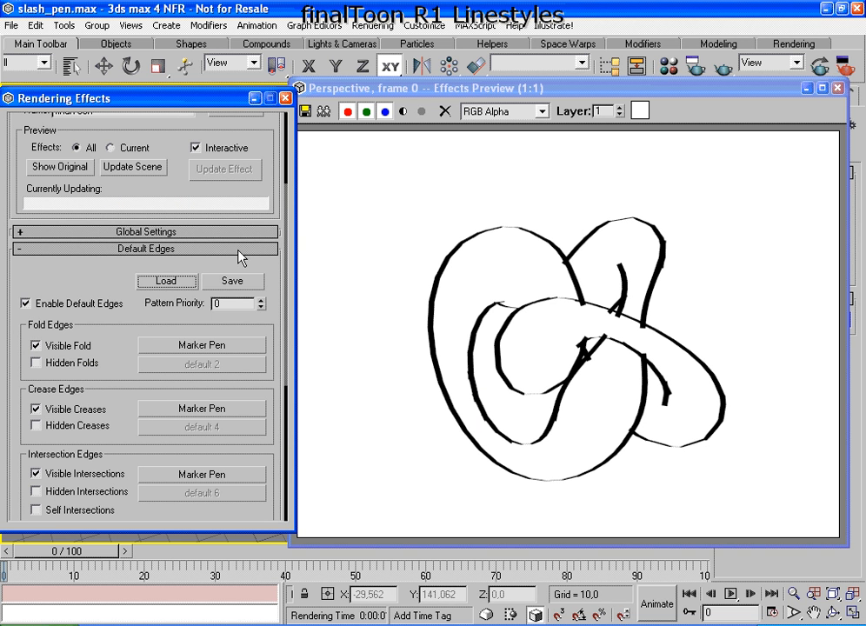
left_click(156, 280)
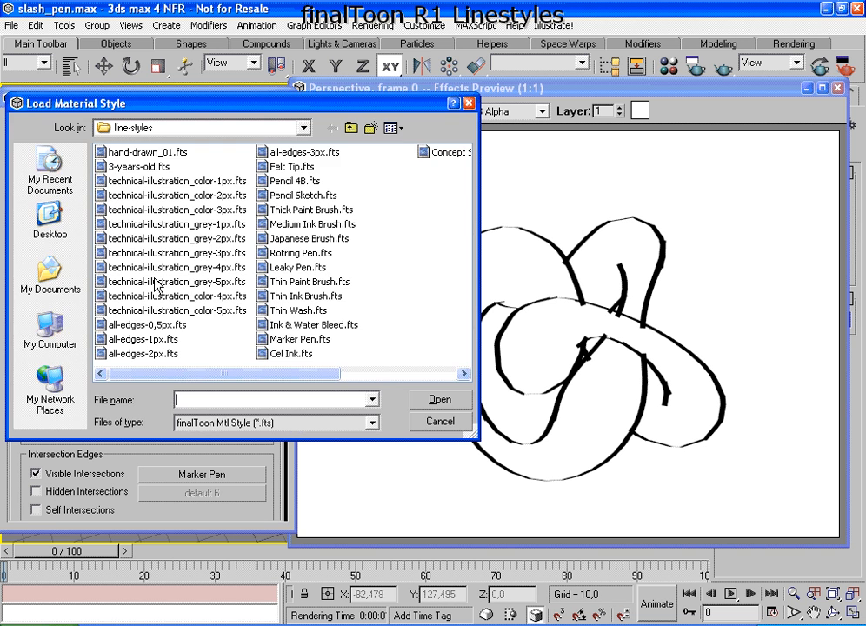
left_click(292, 354)
left_click(431, 399)
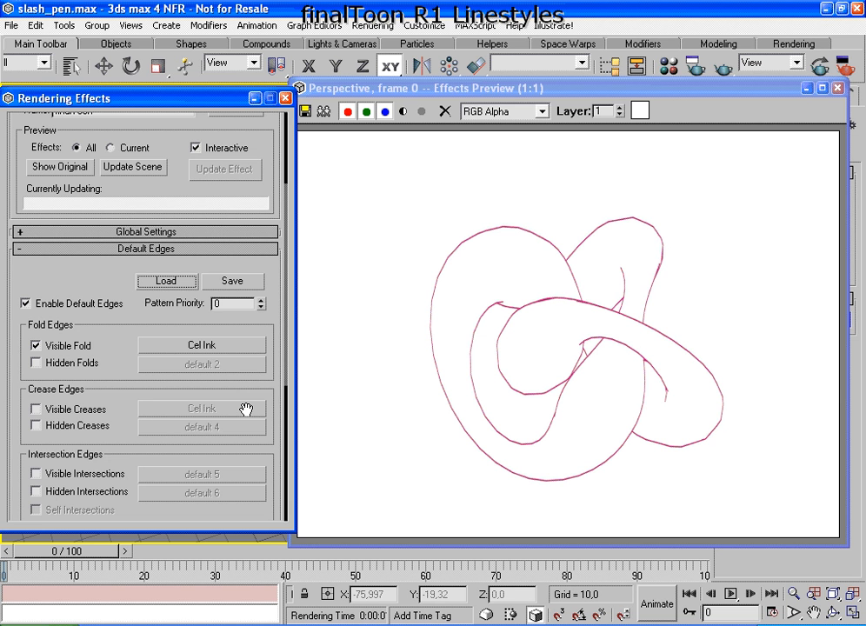
- Collapse the Default Edges settings and close both the Rendering Effects dialog and the effects preview
left_click(96, 249)
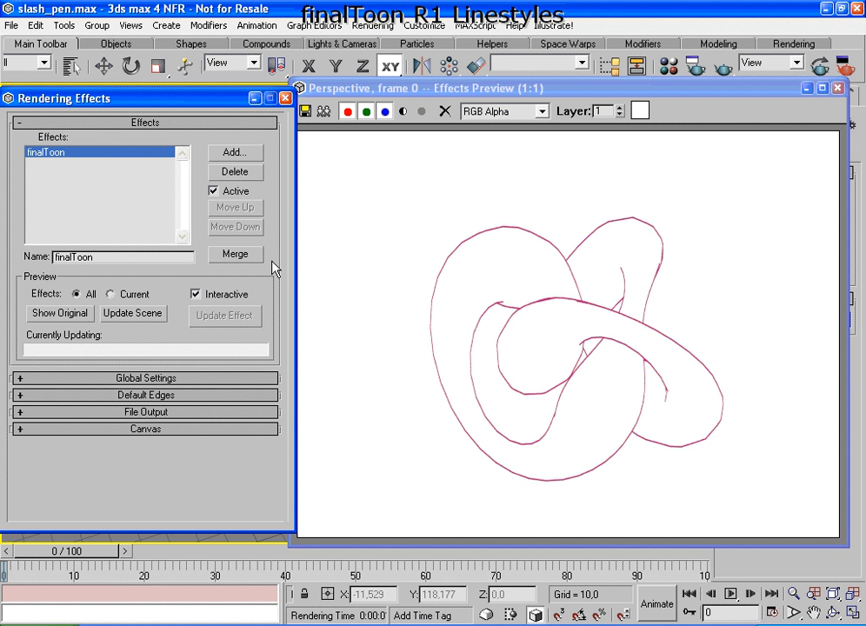
left_click(285, 98)
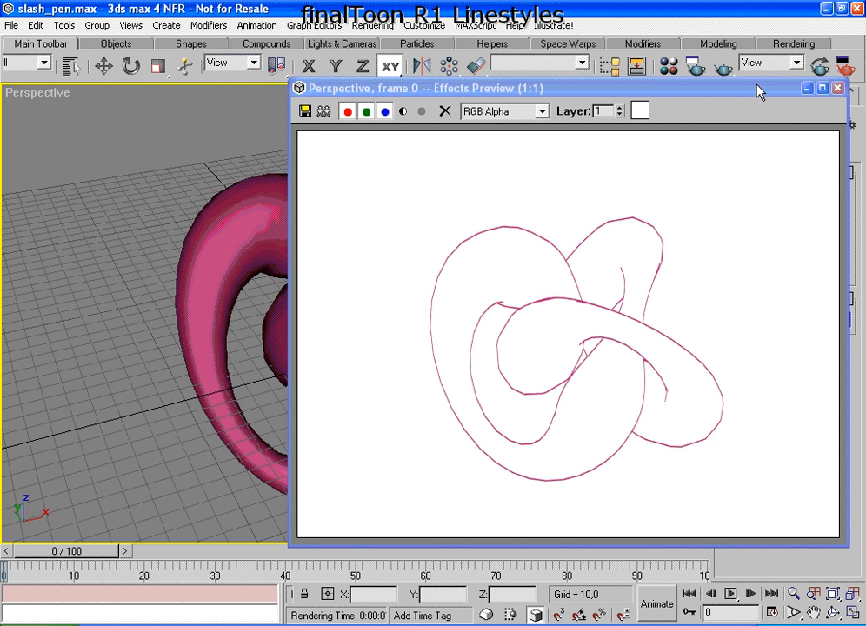
left_click_drag(764, 93, 568, 130)
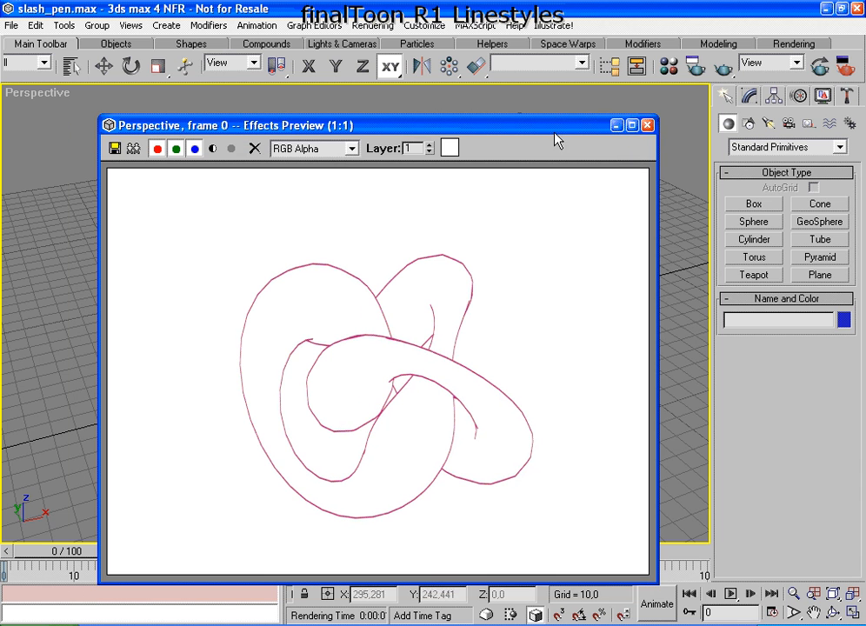
left_click(648, 126)
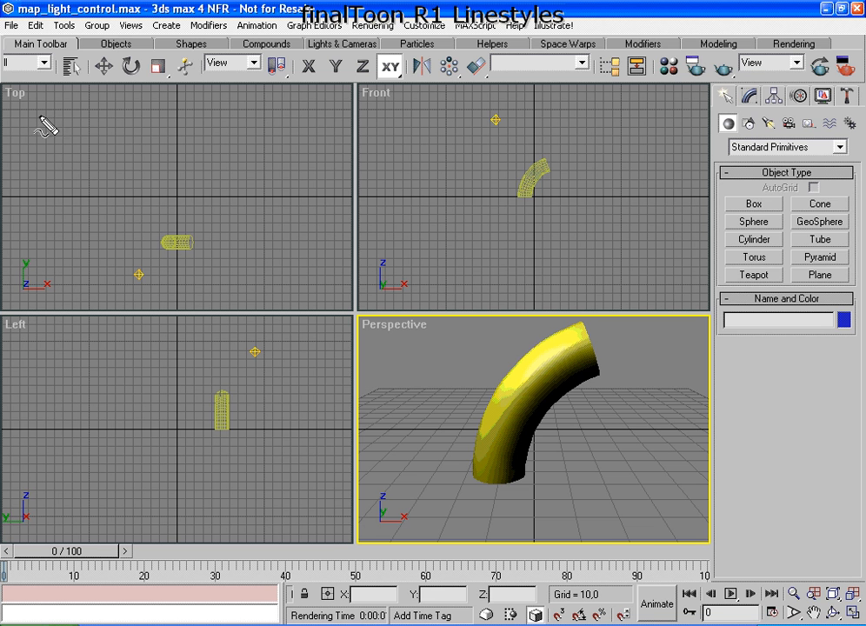
mouse_move(14, 34)
left_mouse_down()
mouse_move(208, 16)
mouse_move(22, 6)
mouse_move(16, 31)
left_mouse_up()
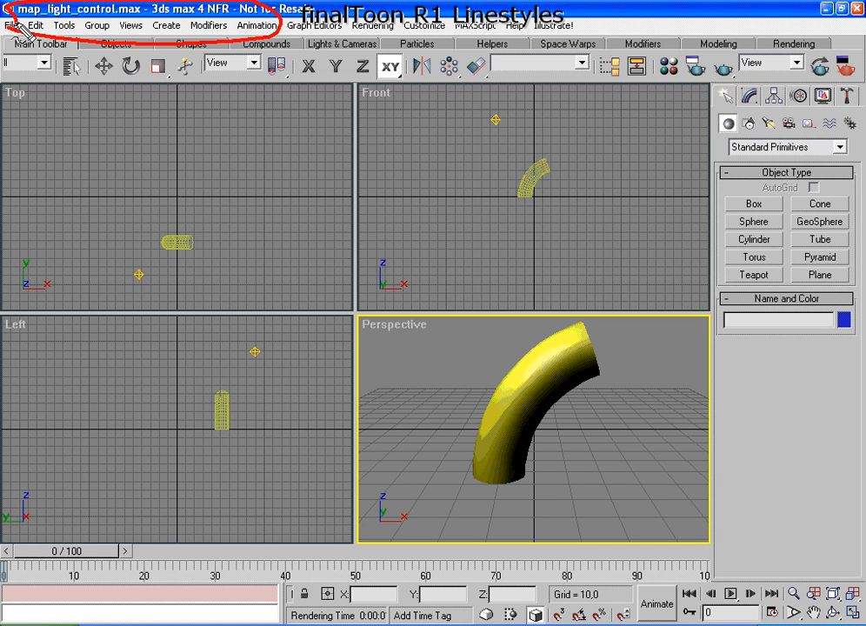
key("Escape")
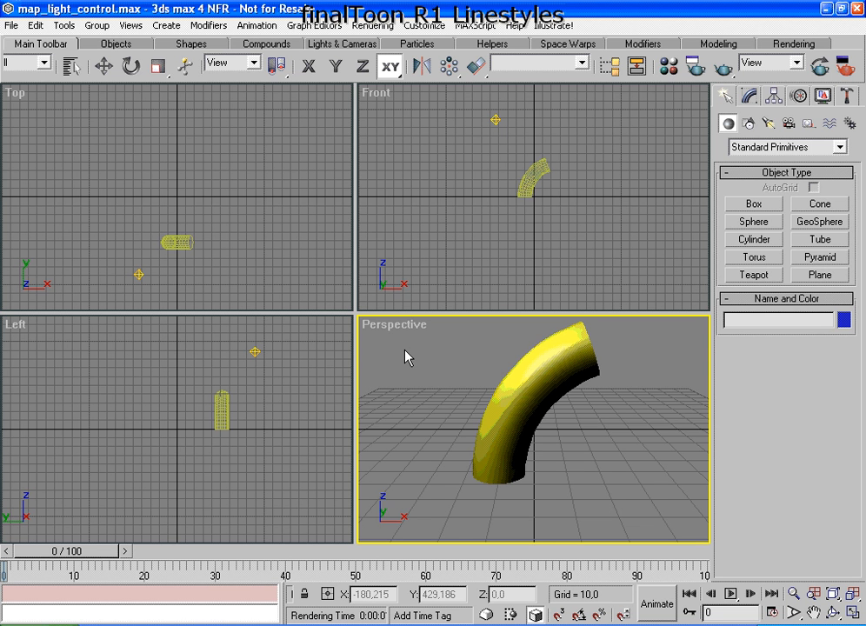
- Render the Perspective view of the bent yellow tube, examine its outline thickness on the lit and shaded sides, and close the render
left_click(819, 67)
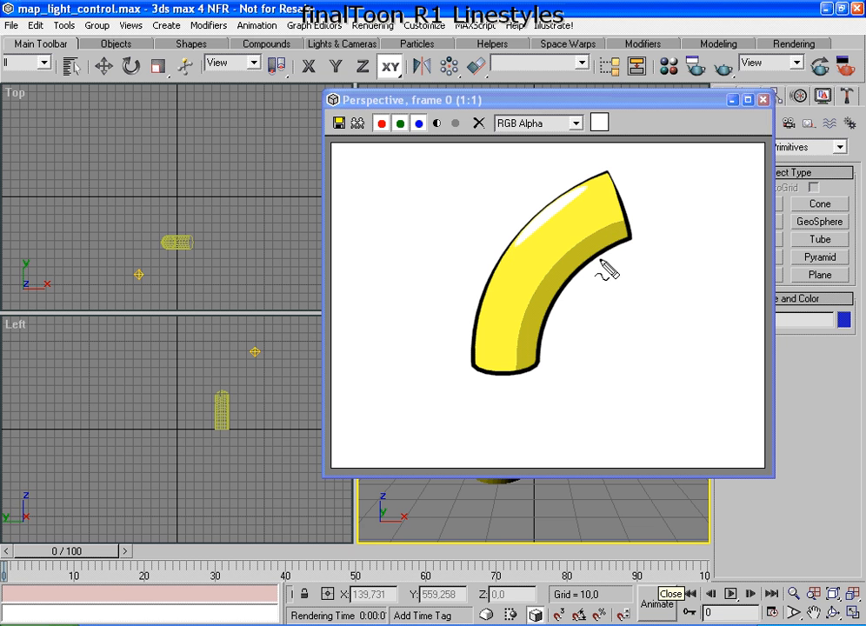
mouse_move(593, 184)
left_mouse_down()
mouse_move(503, 223)
mouse_move(505, 259)
mouse_move(589, 203)
mouse_move(593, 185)
left_mouse_up()
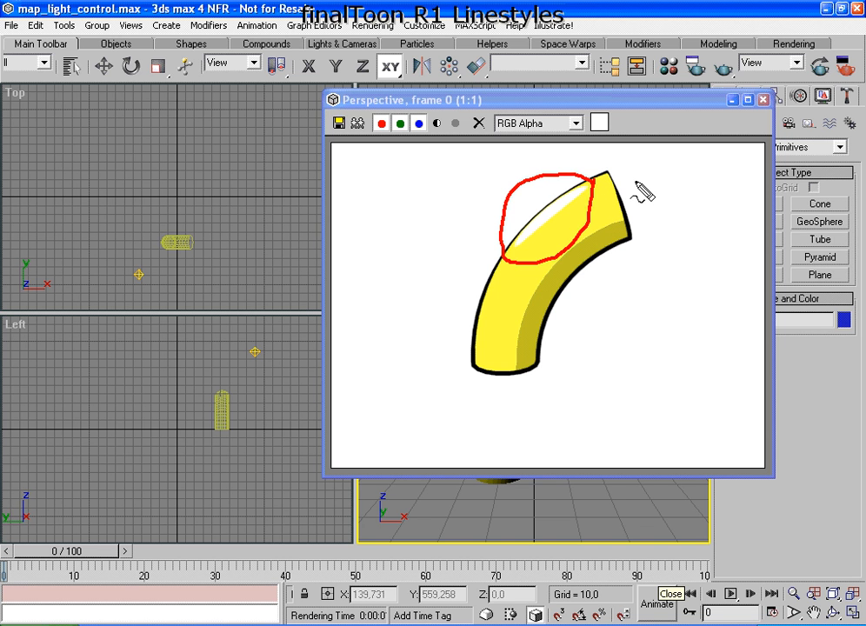
mouse_move(651, 222)
left_mouse_down()
mouse_move(615, 247)
mouse_move(657, 260)
mouse_move(633, 252)
left_mouse_up()
mouse_move(566, 338)
left_mouse_down()
mouse_move(526, 391)
mouse_move(567, 349)
mouse_move(568, 334)
left_mouse_up()
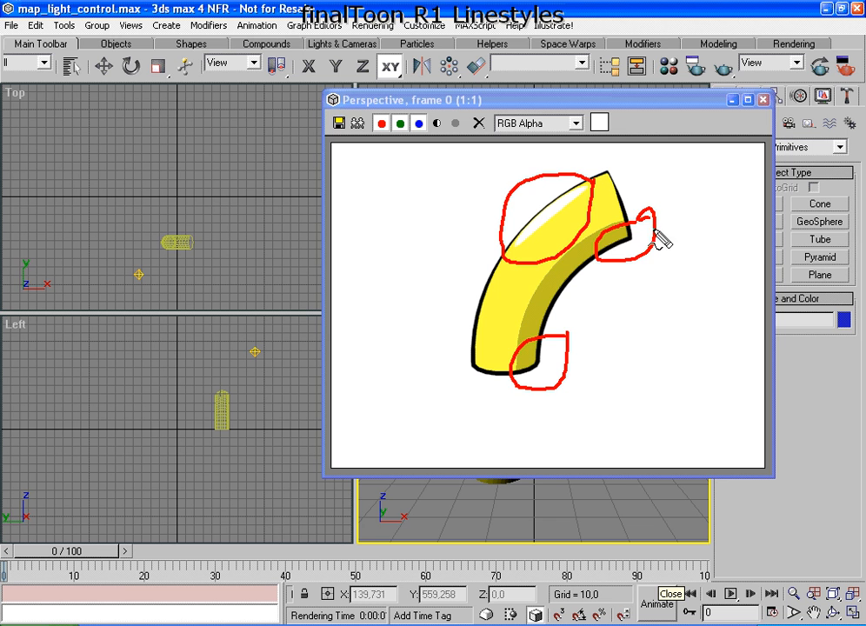
key("Escape")
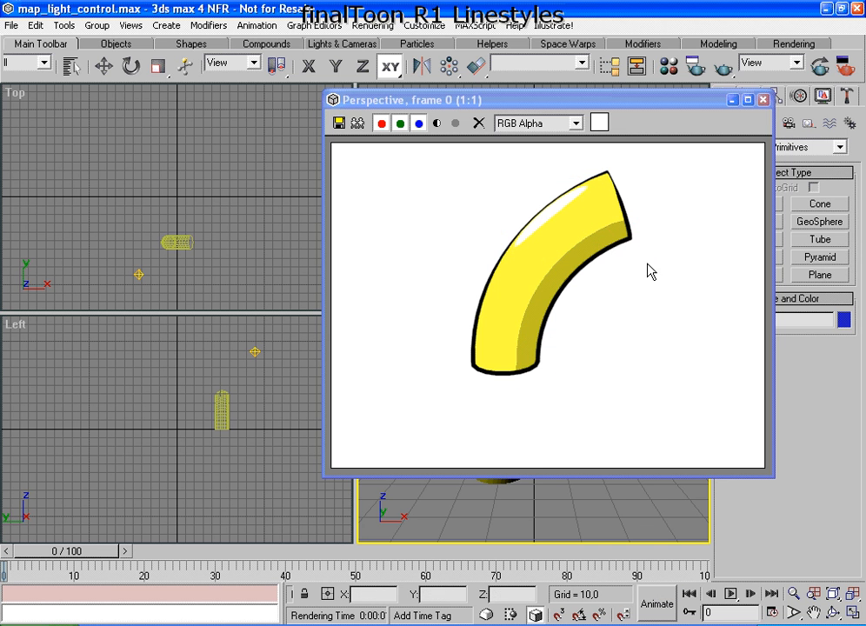
left_click(762, 100)
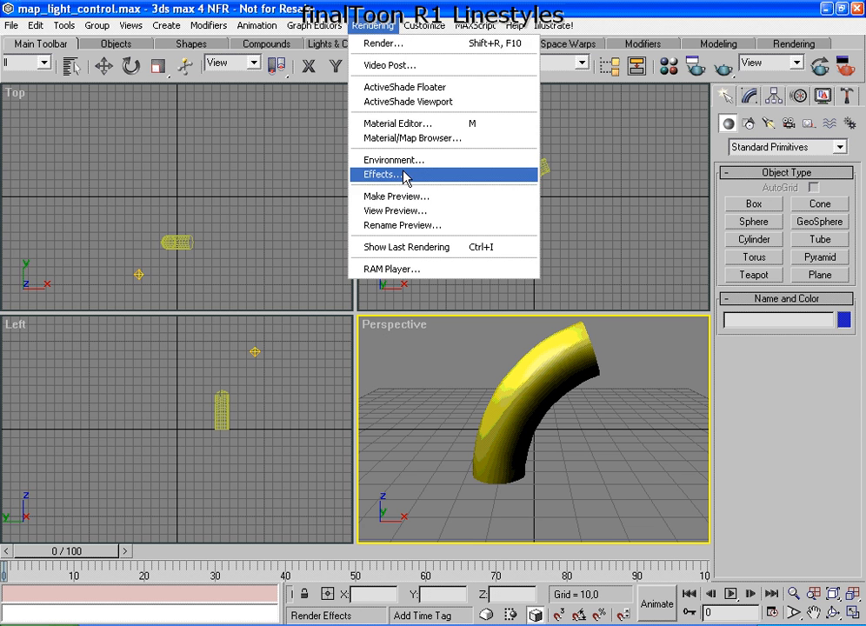
- Open the finalToon effect's Default Edges settings and bring up the default 1 line style of the visible fold edges for editing
left_click(406, 177)
left_click(54, 153)
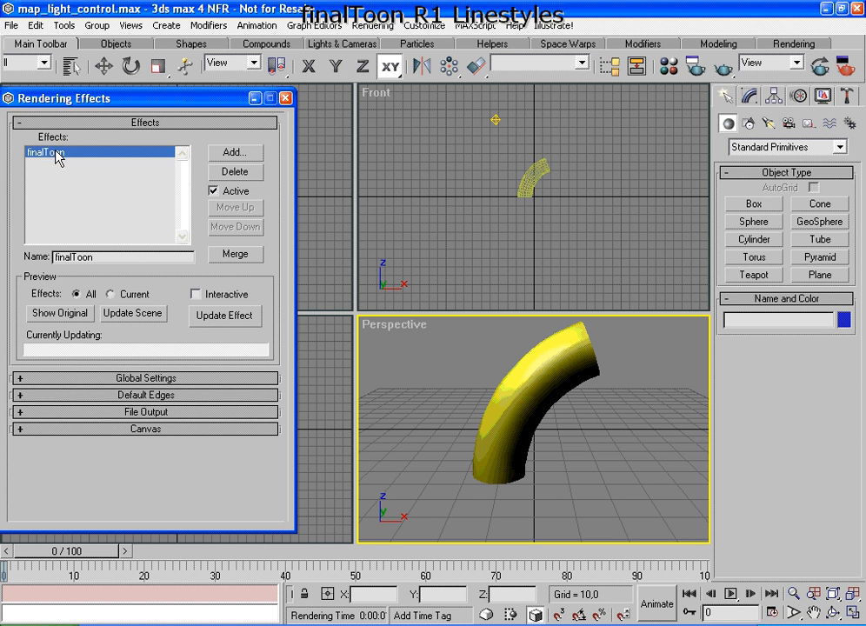
left_click(173, 396)
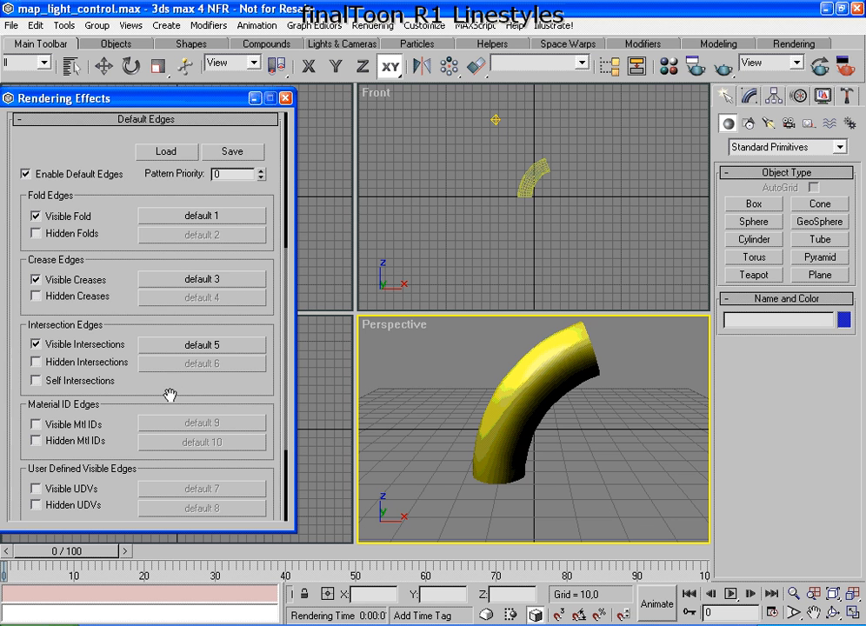
left_click_drag(201, 397, 201, 341)
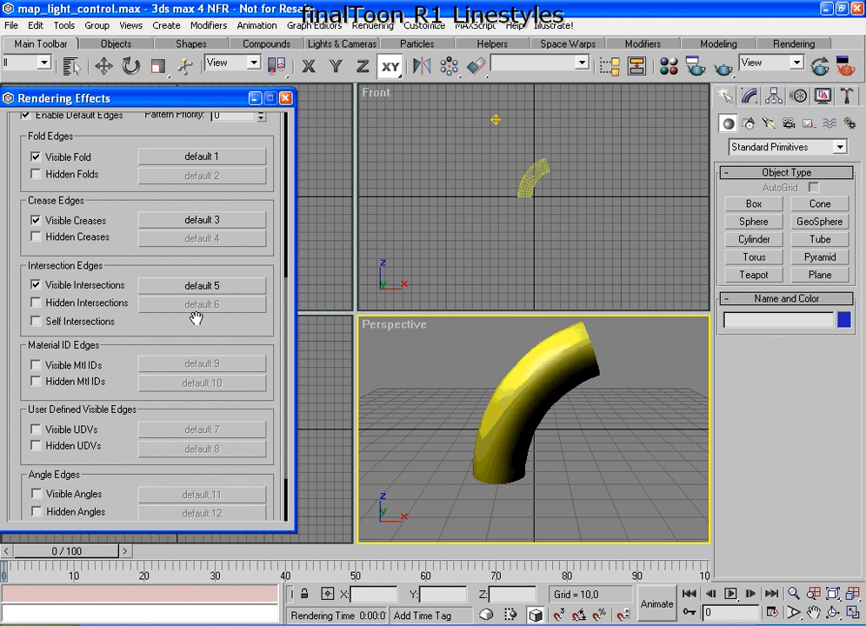
left_click(200, 158)
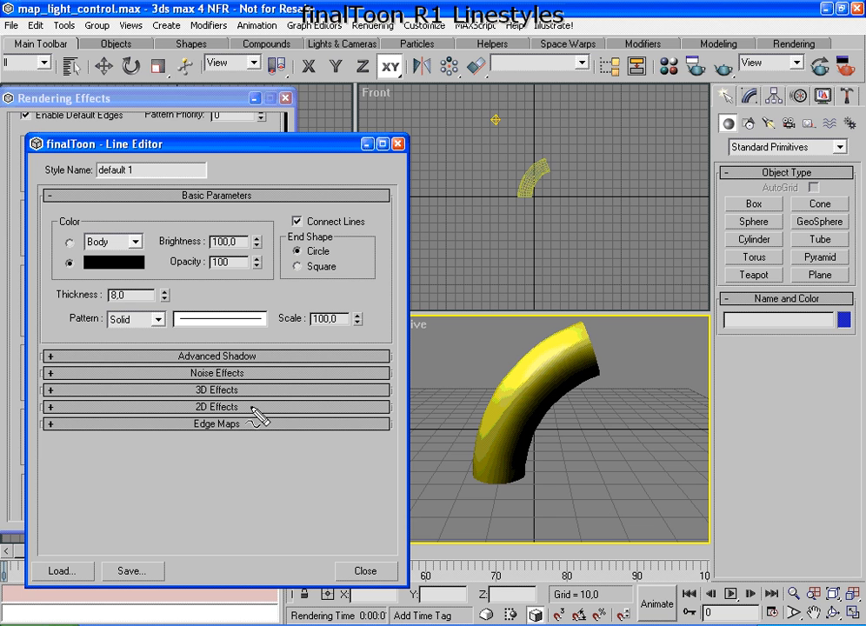
- Expand the Edge Maps of the default 1 line style and examine the Thickness map, its amount and the basic line thickness
mouse_move(236, 403)
left_mouse_down()
mouse_move(174, 441)
mouse_move(247, 421)
mouse_move(242, 407)
left_mouse_up()
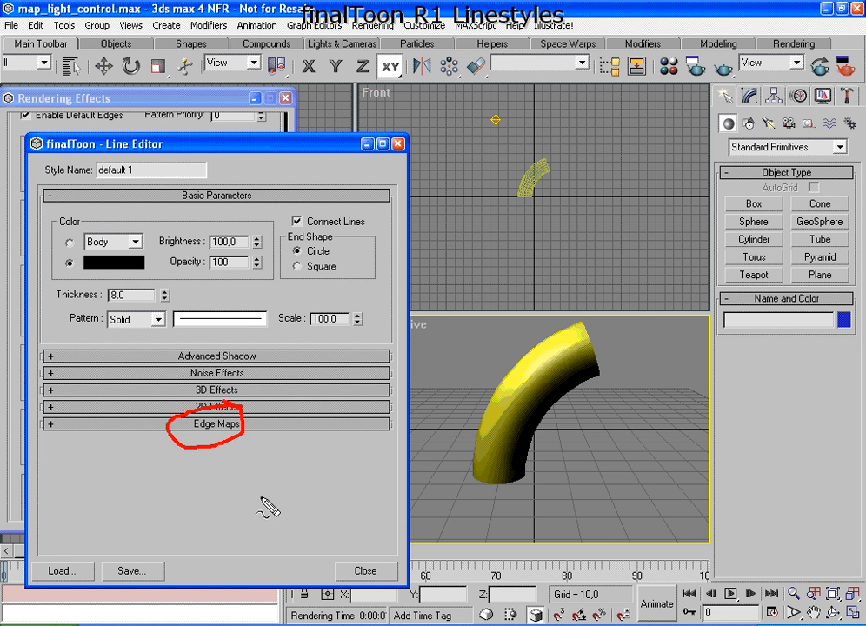
key("Escape")
left_click(224, 424)
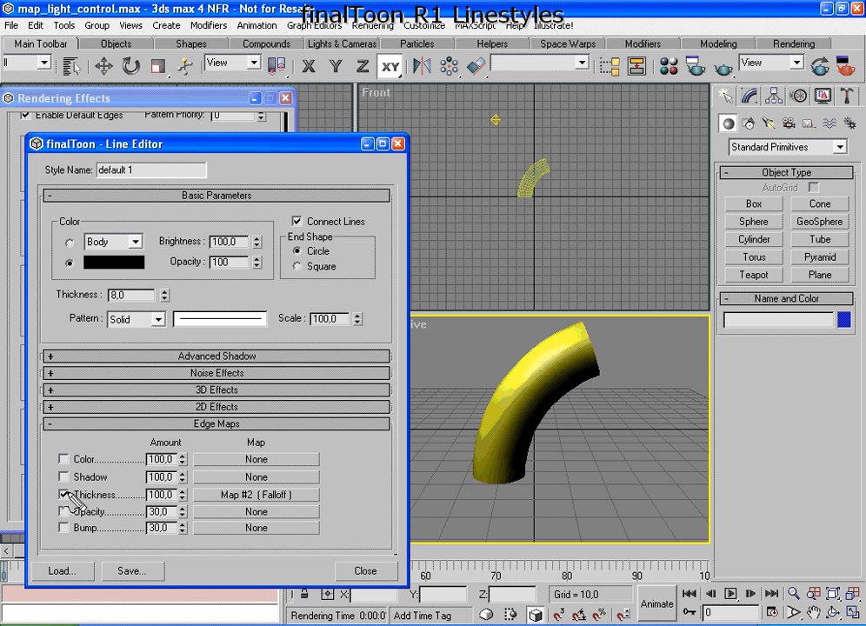
mouse_move(84, 484)
left_mouse_down()
mouse_move(52, 490)
mouse_move(48, 502)
mouse_move(160, 504)
mouse_move(187, 493)
mouse_move(88, 483)
mouse_move(85, 491)
left_mouse_up()
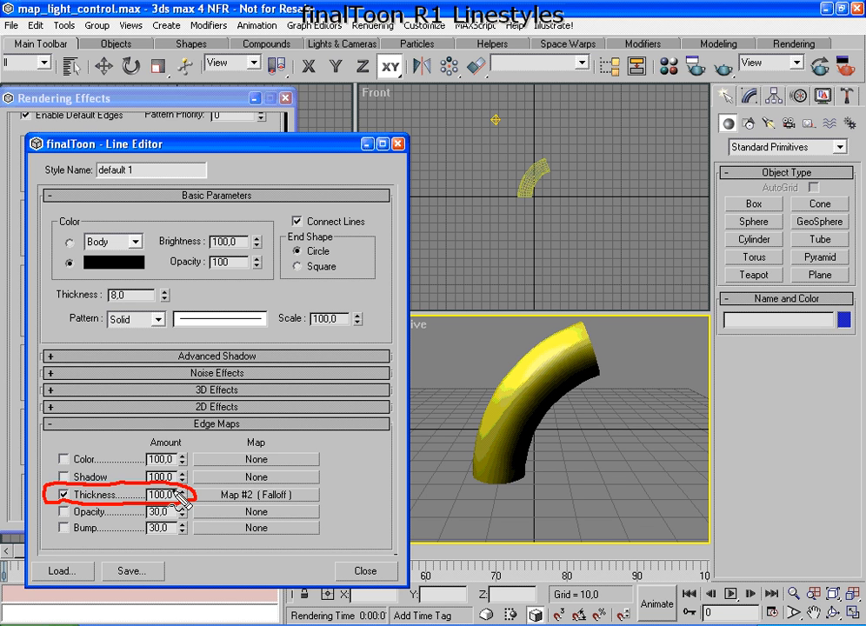
mouse_move(178, 492)
left_mouse_down()
mouse_move(156, 487)
mouse_move(143, 502)
mouse_move(175, 502)
left_mouse_up()
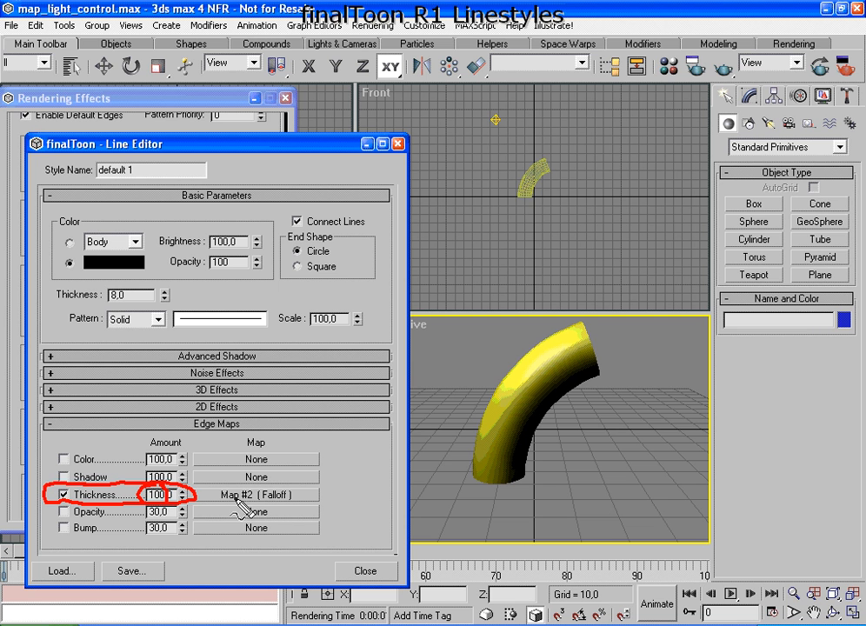
mouse_move(130, 261)
left_mouse_down()
mouse_move(65, 269)
mouse_move(82, 322)
mouse_move(174, 289)
mouse_move(108, 259)
left_mouse_up()
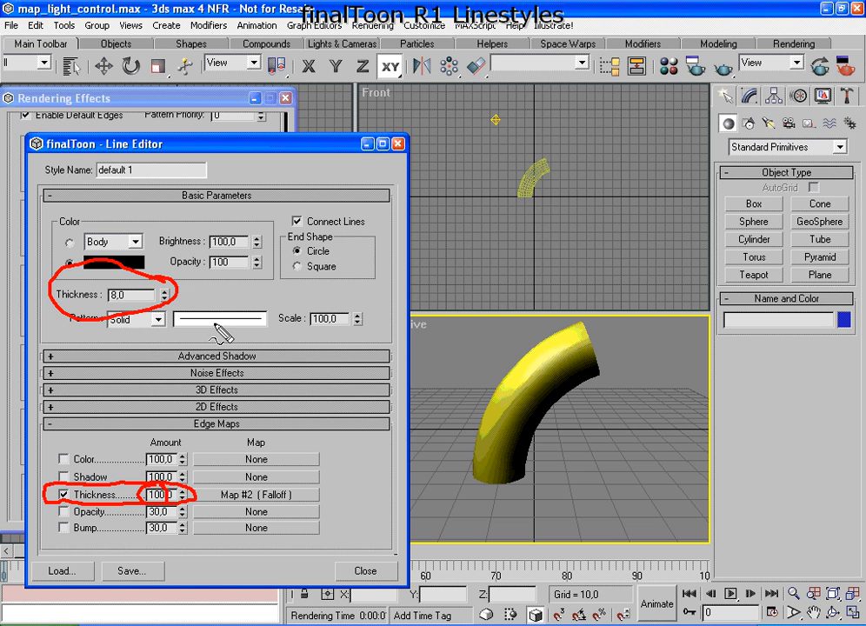
key("Escape")
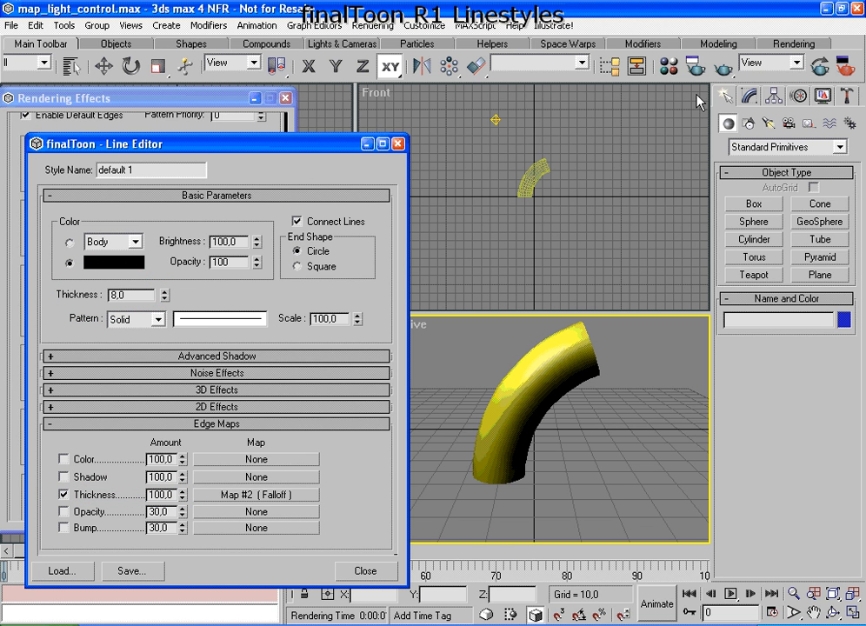
- Open the Material Editor on the Map #1 Falloff map and arrange it side by side with the Line Editor
left_click_drag(296, 149, 652, 144)
left_click(670, 68)
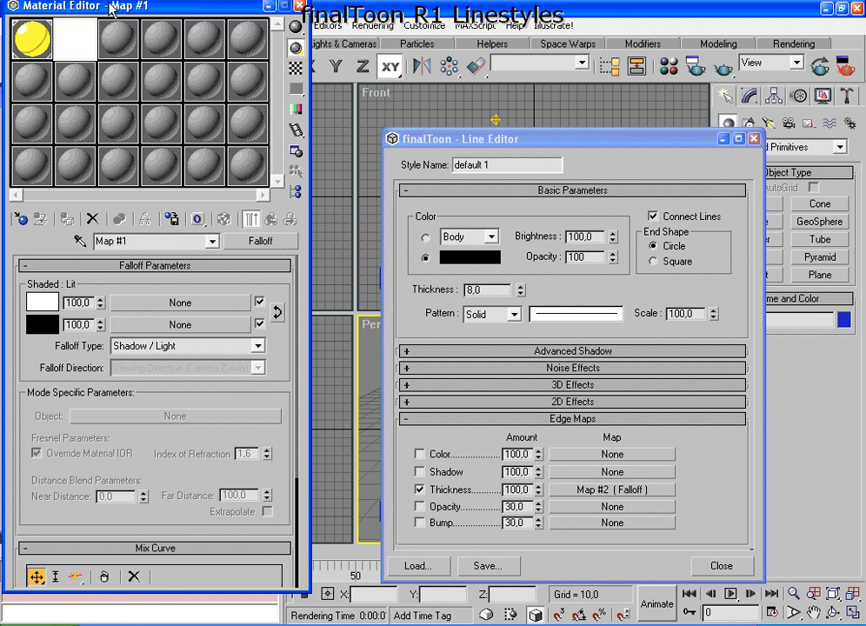
left_click_drag(113, 9, 132, 50)
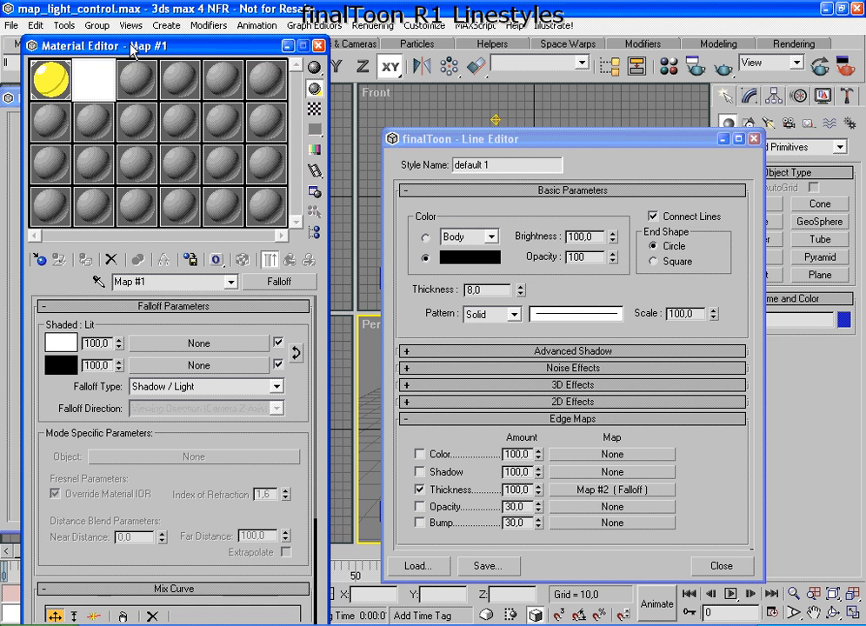
mouse_move(132, 50)
left_mouse_down()
mouse_move(137, 43)
mouse_move(69, 33)
mouse_move(91, 96)
mouse_move(118, 45)
left_mouse_up()
key("Escape")
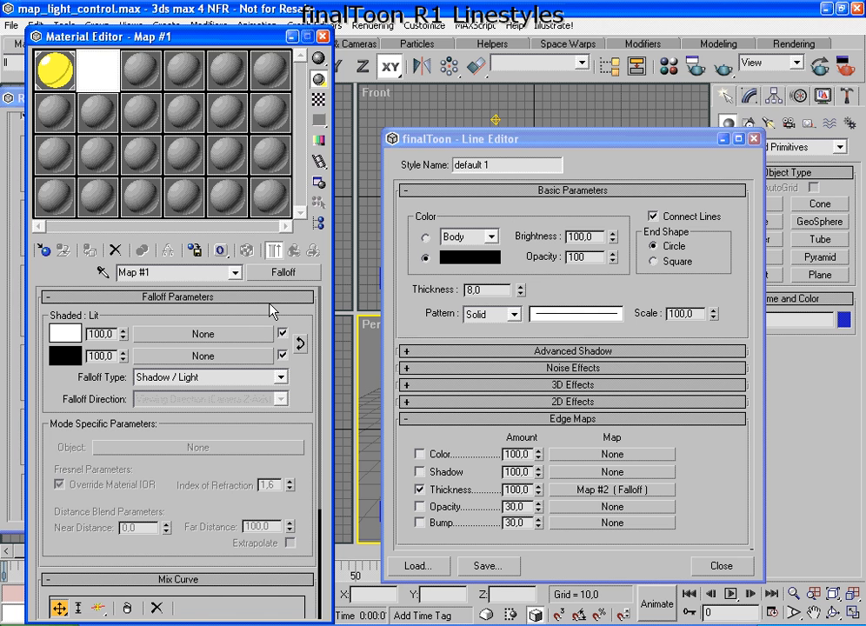
- Examine the Map #1 Falloff parameters against the line's Thickness map, including the falloff's Mix Curve
mouse_move(288, 247)
left_mouse_down()
mouse_move(235, 250)
mouse_move(272, 232)
mouse_move(260, 234)
left_mouse_up()
mouse_move(667, 484)
left_mouse_down()
mouse_move(575, 506)
mouse_move(676, 496)
left_mouse_up()
key("Escape")
scroll(209, 465, "down", 3)
scroll(205, 427, "down", 3)
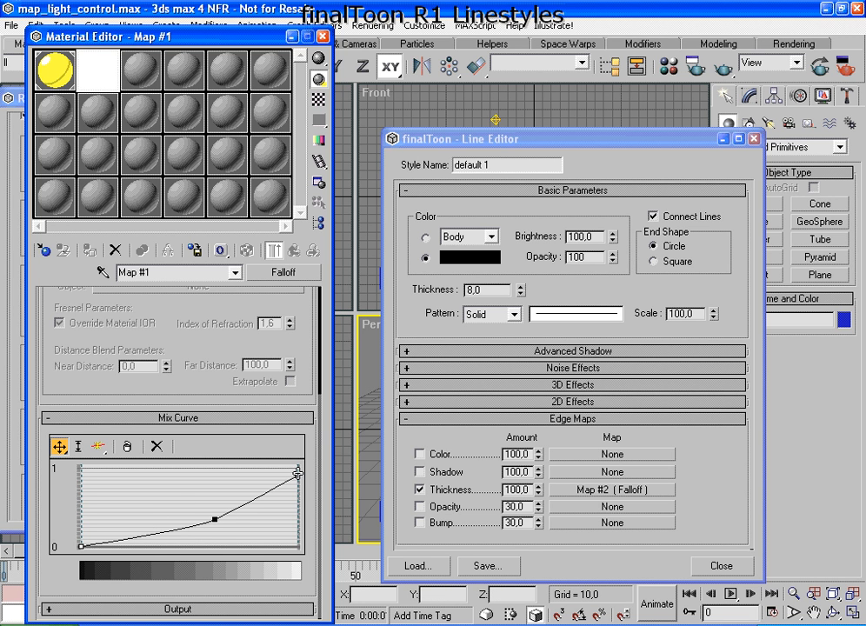
- Examine the falloff map's Shadow / Light type, its Shaded : Lit colours and the Mix Curve
left_click_drag(158, 260, 169, 420)
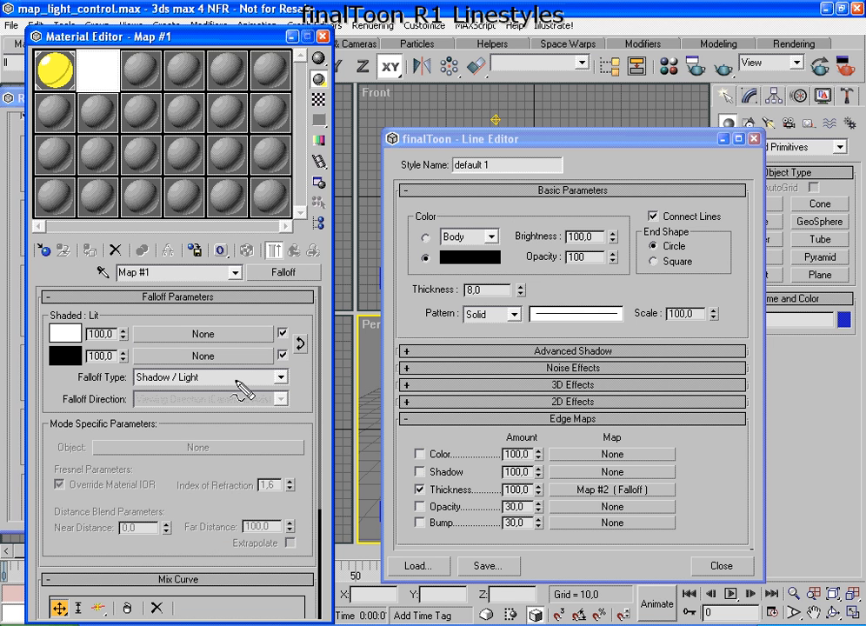
mouse_move(208, 363)
left_mouse_down()
mouse_move(130, 379)
mouse_move(202, 405)
left_mouse_up()
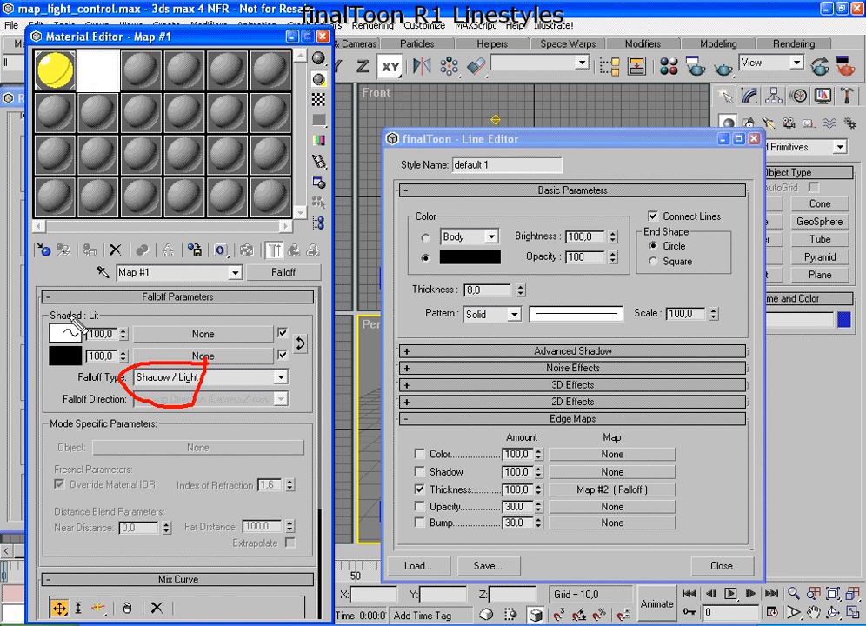
mouse_move(52, 313)
left_mouse_down()
mouse_move(50, 335)
mouse_move(74, 329)
mouse_move(80, 362)
left_mouse_up()
key("Escape")
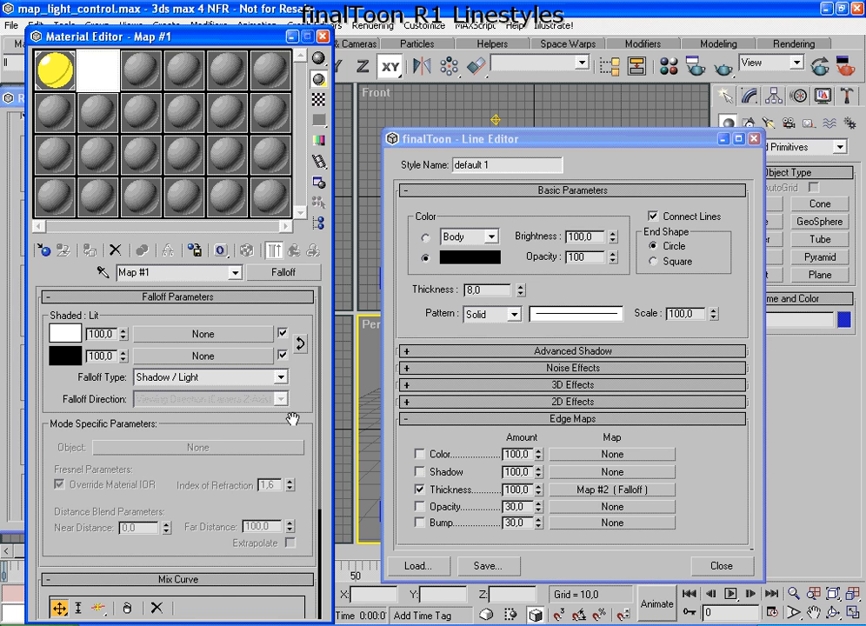
left_click_drag(287, 401, 285, 239)
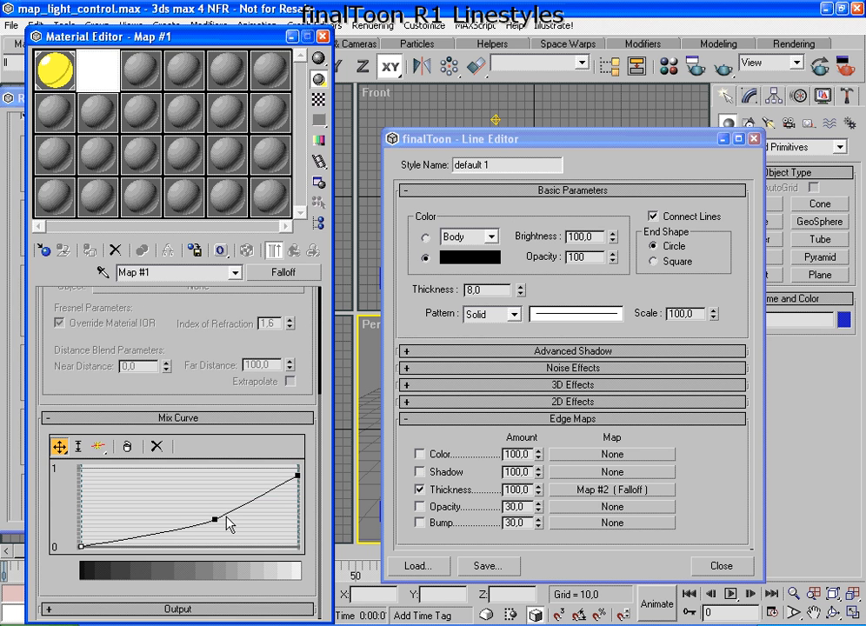
- Close the Material Editor, instance the line's Thickness Falloff map into the Opacity edge map, and enable Opacity
left_click(322, 37)
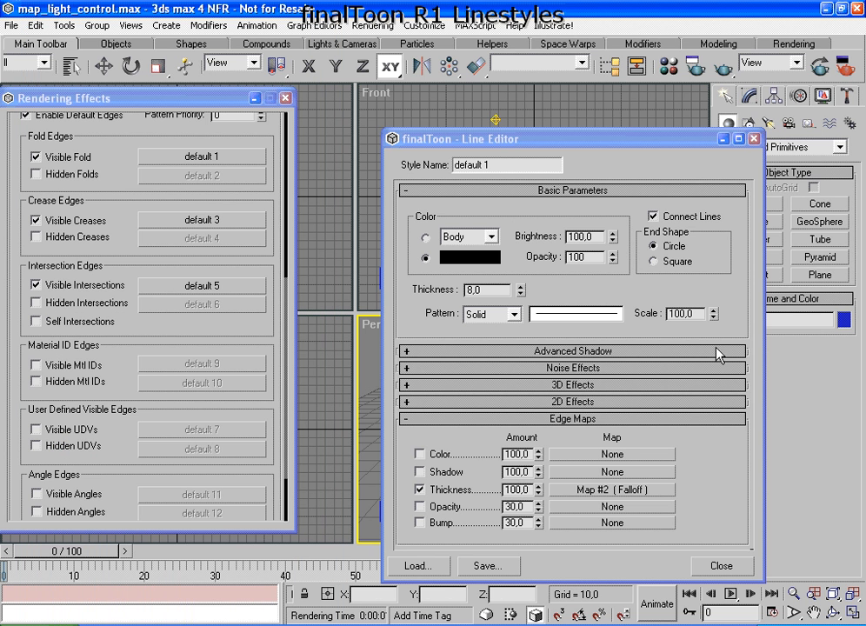
left_click_drag(645, 139, 298, 92)
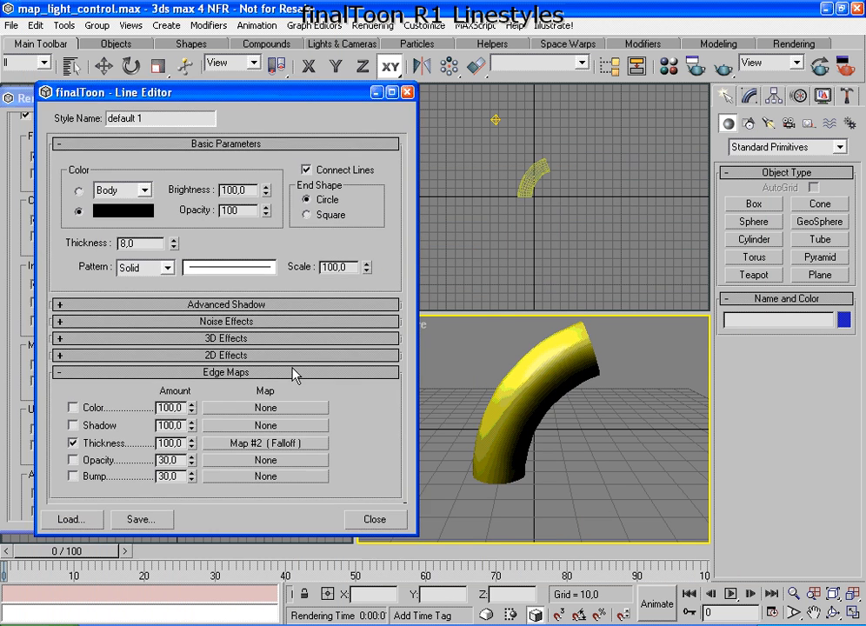
left_click(241, 443)
left_click_drag(240, 443, 239, 462)
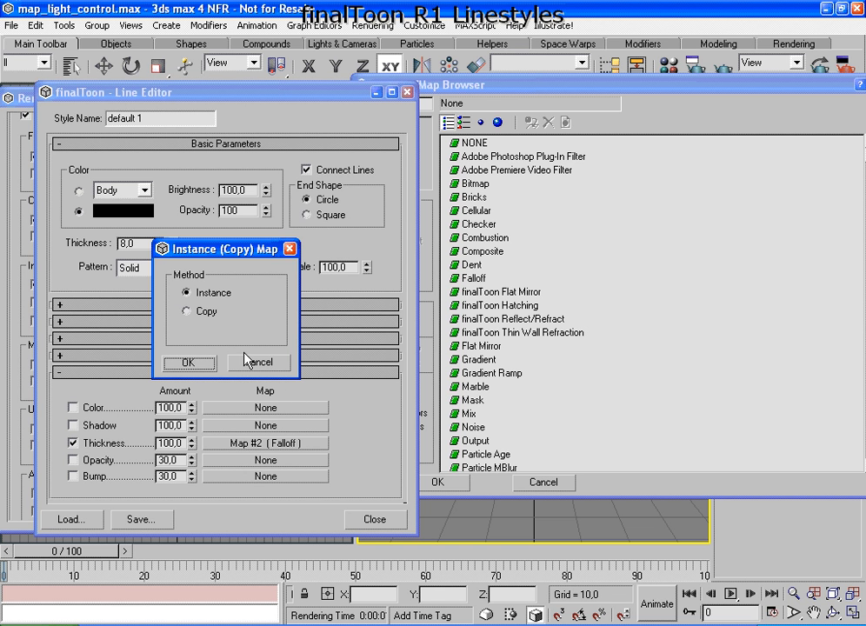
left_click(189, 363)
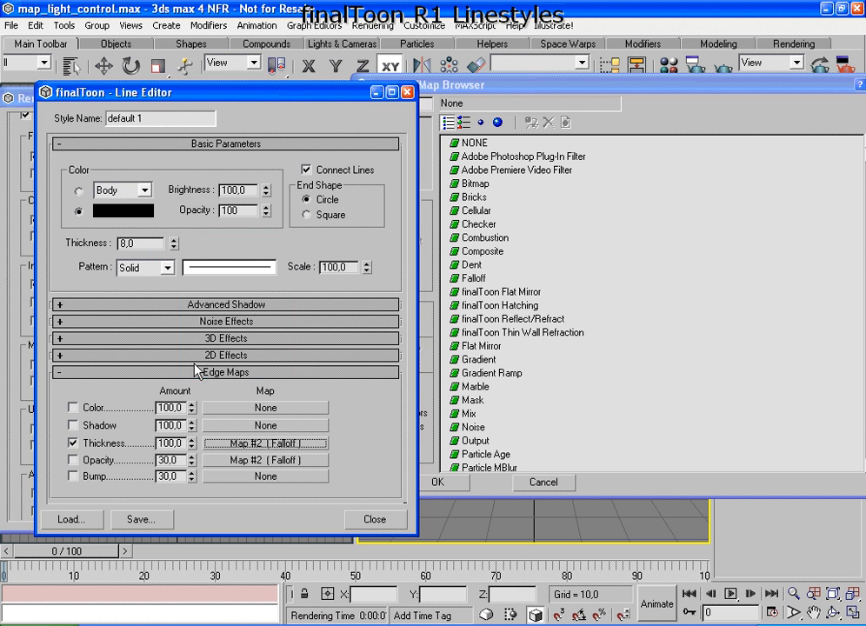
left_click(548, 485)
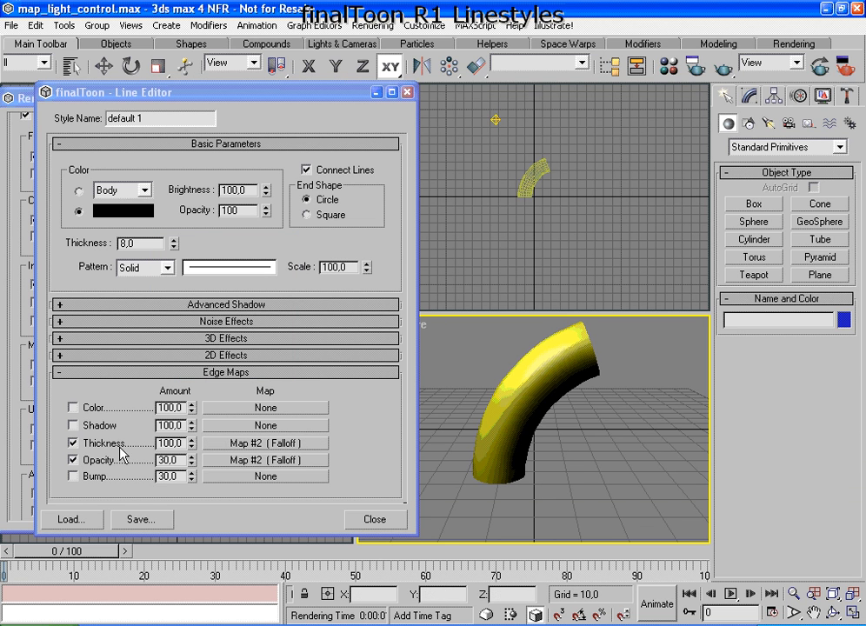
- Set the Opacity edge map amount to 100, render the Perspective view and examine the lit and shaded outlines
left_click_drag(182, 460, 143, 460)
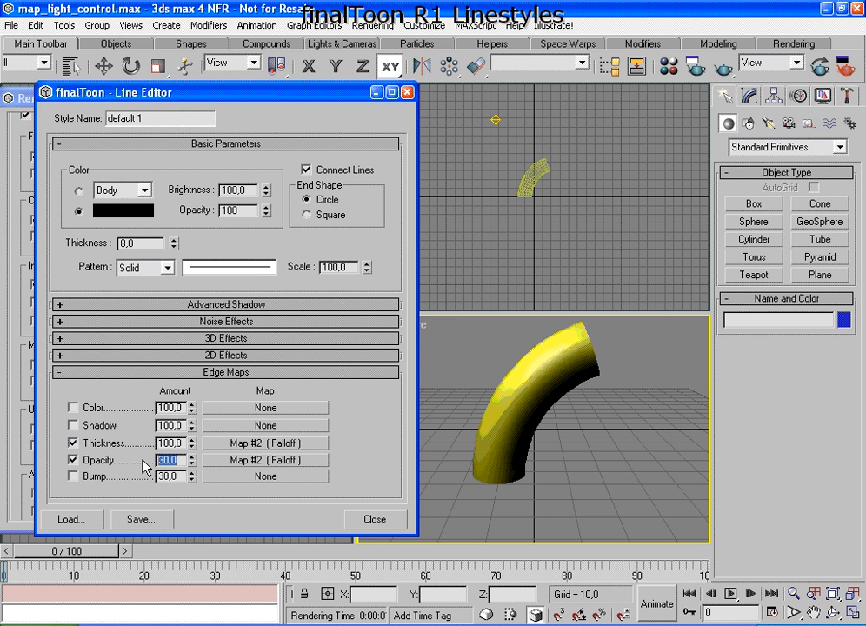
type("100")
key("Return")
left_click(726, 68)
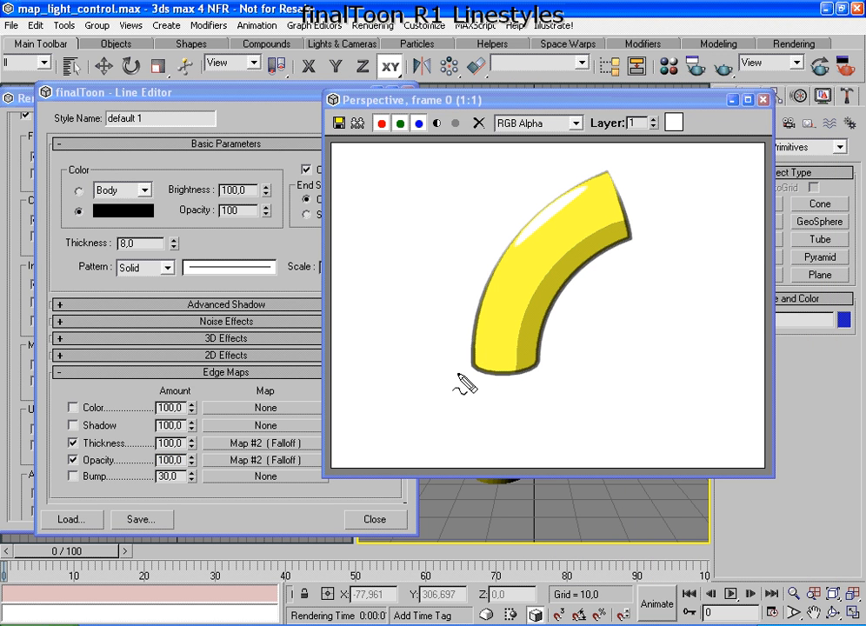
mouse_move(482, 386)
left_mouse_down()
mouse_move(448, 381)
mouse_move(498, 393)
left_mouse_up()
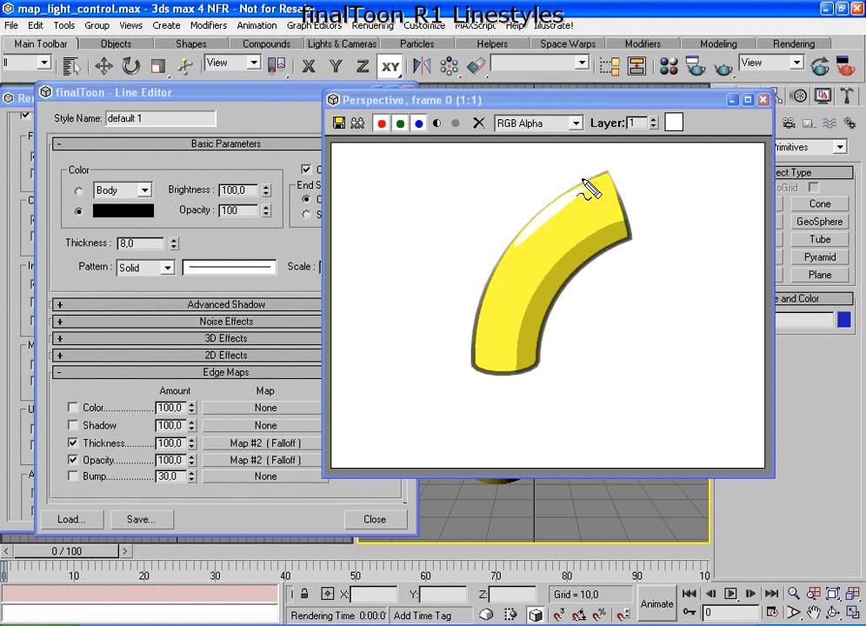
mouse_move(585, 176)
left_mouse_down()
mouse_move(550, 181)
mouse_move(591, 235)
mouse_move(596, 190)
mouse_move(584, 178)
left_mouse_up()
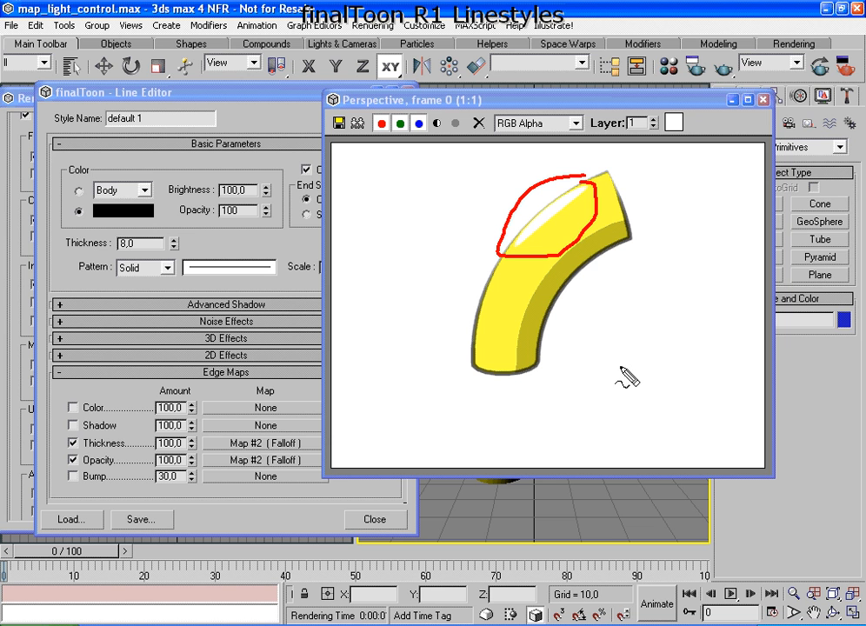
mouse_move(580, 287)
left_mouse_down()
mouse_move(563, 277)
mouse_move(563, 311)
mouse_move(589, 293)
left_mouse_up()
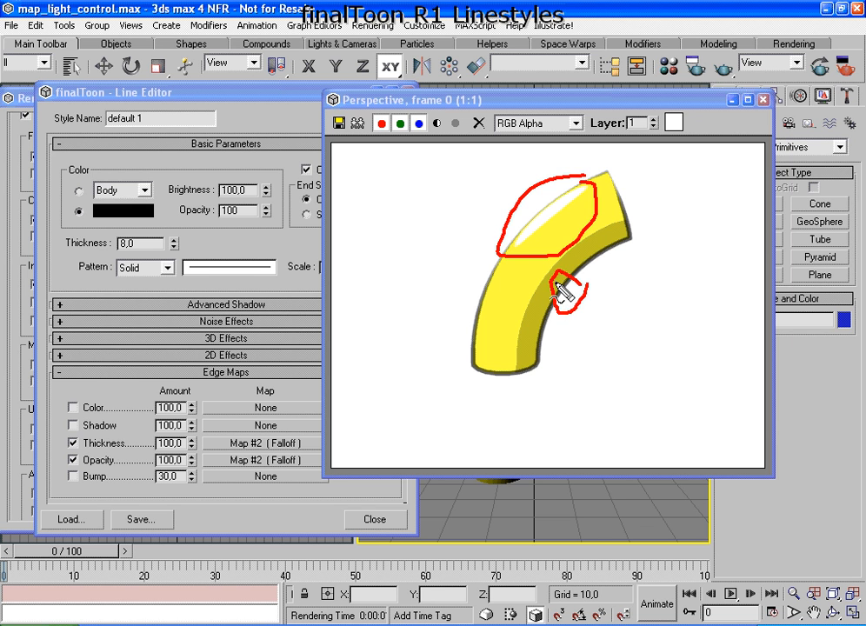
key("Escape")
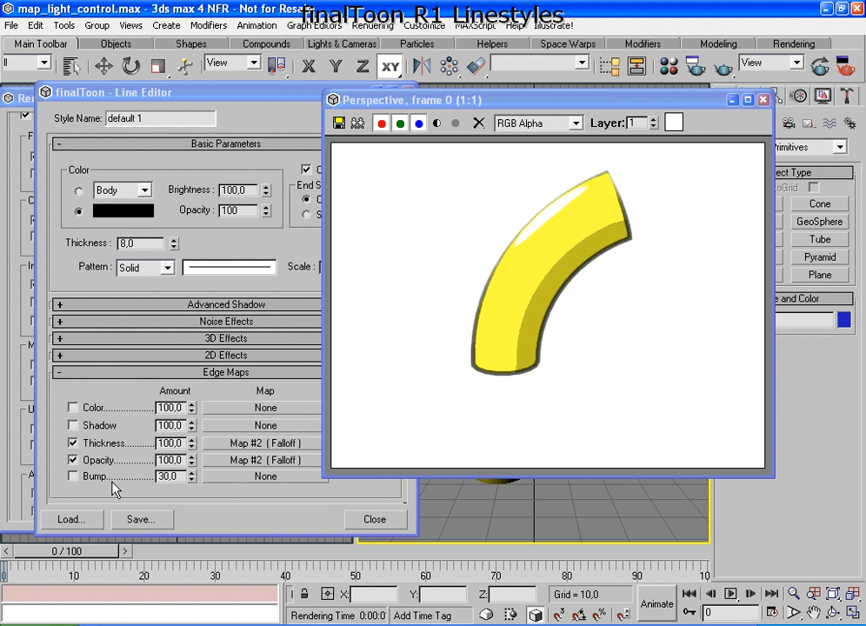
- Set the Opacity edge map amount to 200 and render the Perspective view again
left_click(192, 456)
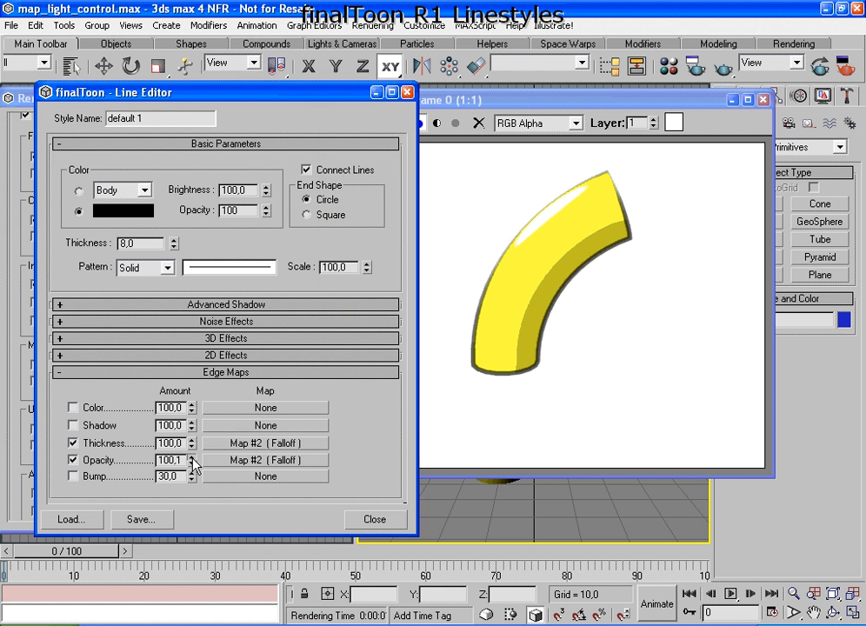
left_click_drag(193, 461, 191, 130)
key("BackSpace")
key("Delete")
key("Delete")
key("Delete")
key("Delete")
type("200")
key("Return")
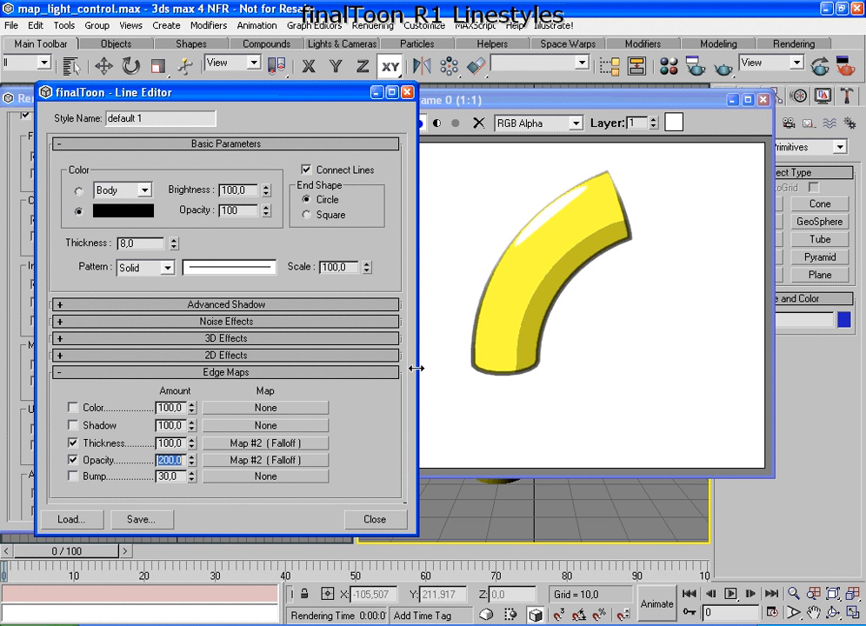
left_click(818, 61)
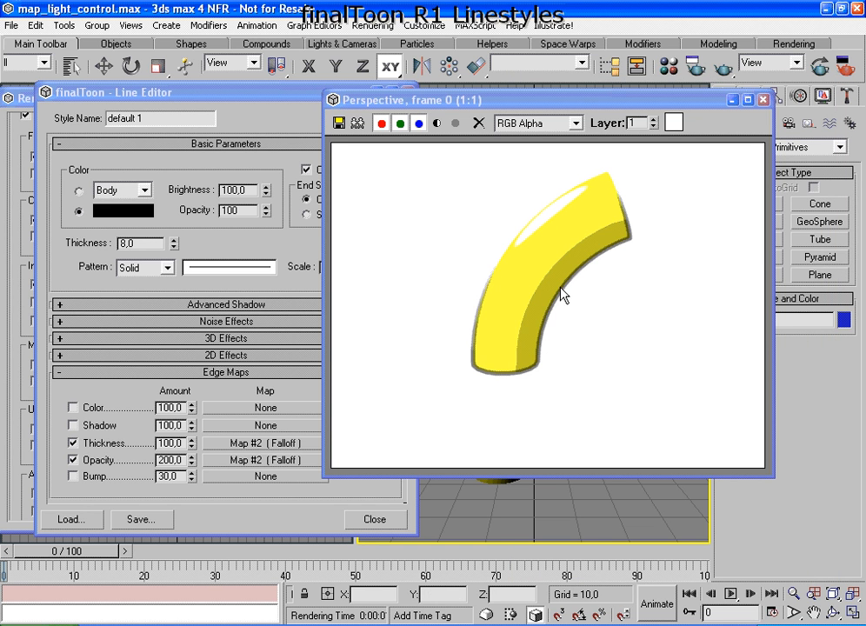
- Set the Opacity edge map amount to 20 and render the Perspective view
double_click(178, 460)
type("20")
key("Return")
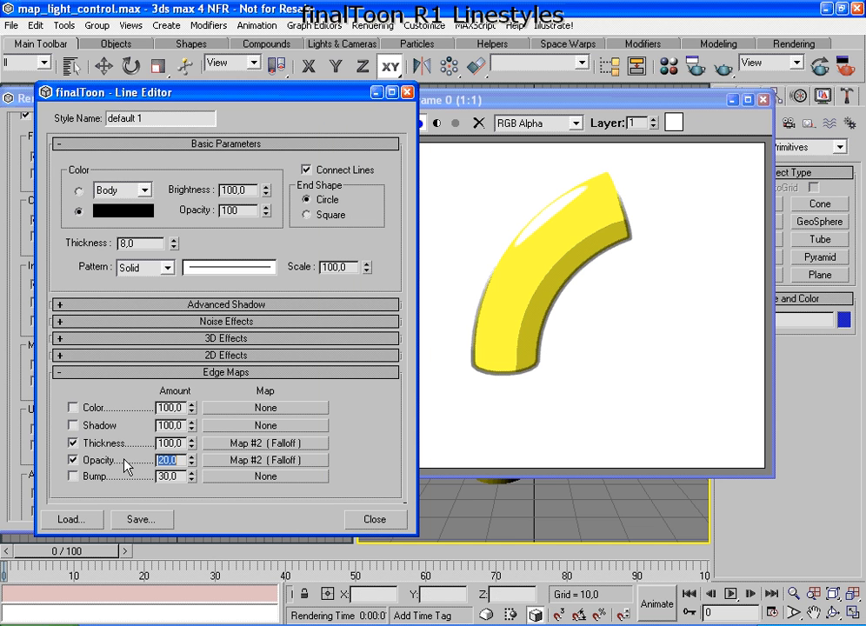
left_click(819, 70)
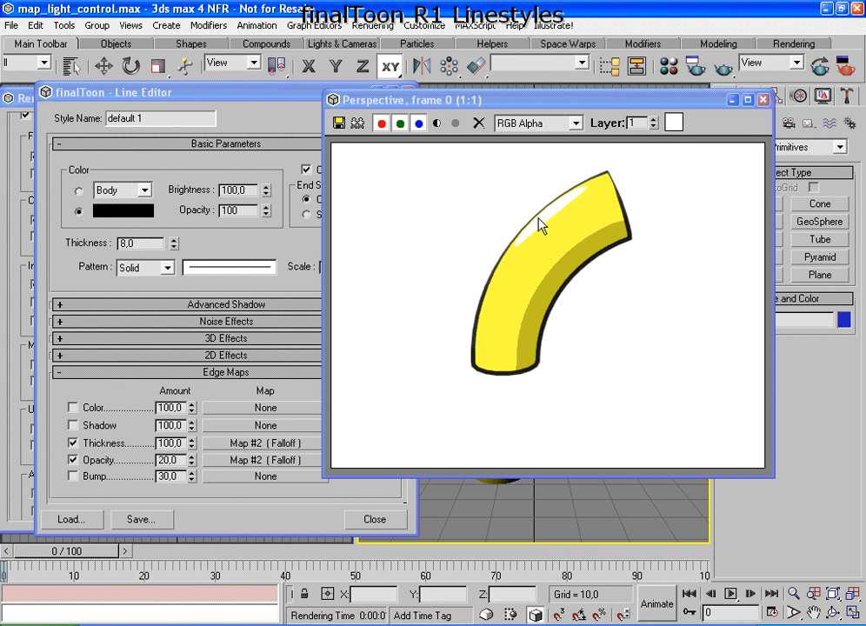
- Disable the Opacity edge map and render with its Falloff map instanced into an enabled Bump edge map
left_click(73, 460)
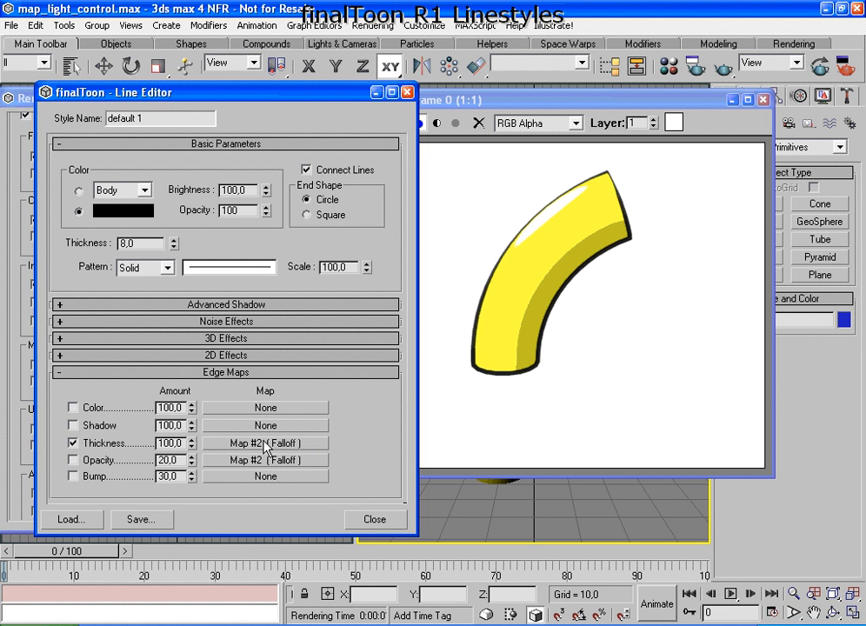
left_click_drag(283, 486, 281, 485)
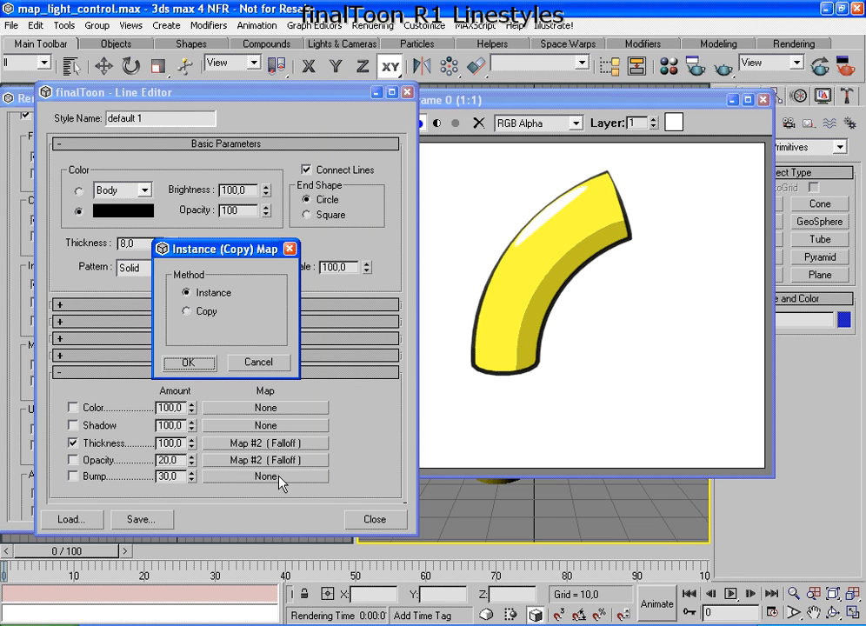
left_click(190, 363)
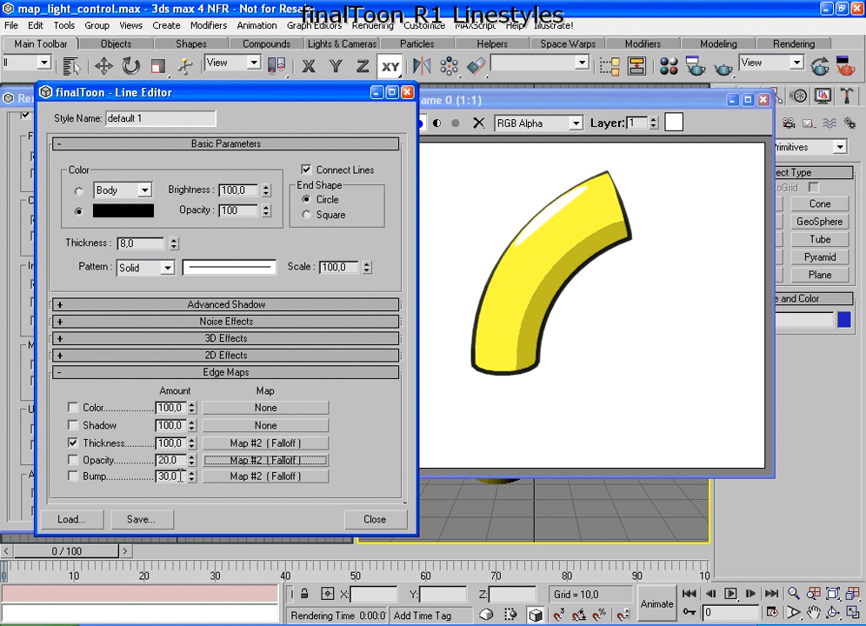
left_click(73, 477)
left_click(820, 80)
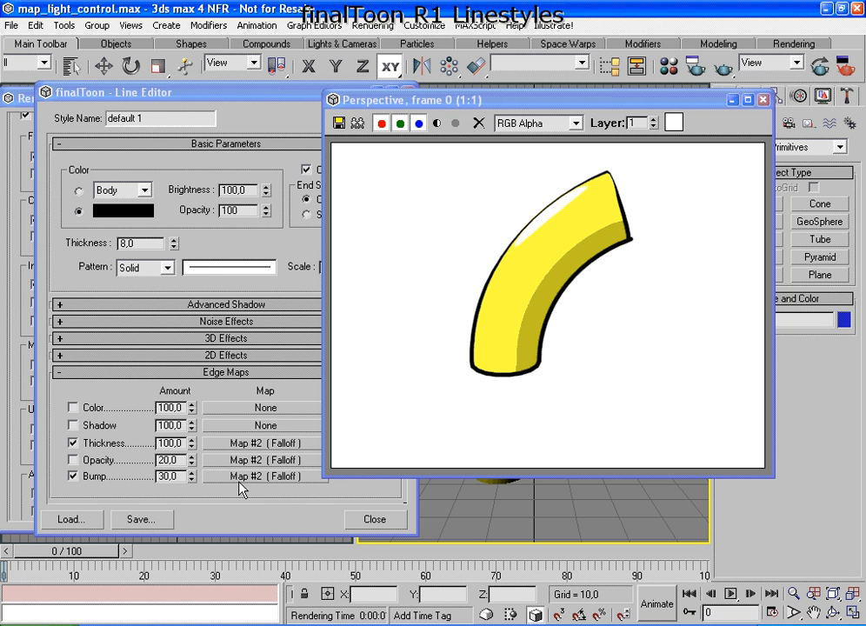
- Replace the Bump edge map with a Cellular map and render the Perspective view
left_click(283, 457)
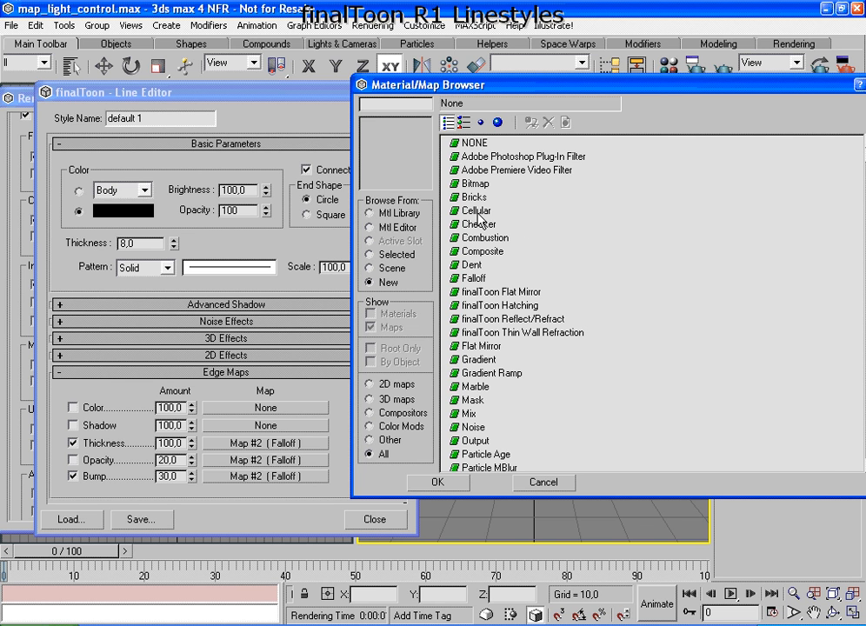
left_click(476, 210)
left_click(438, 483)
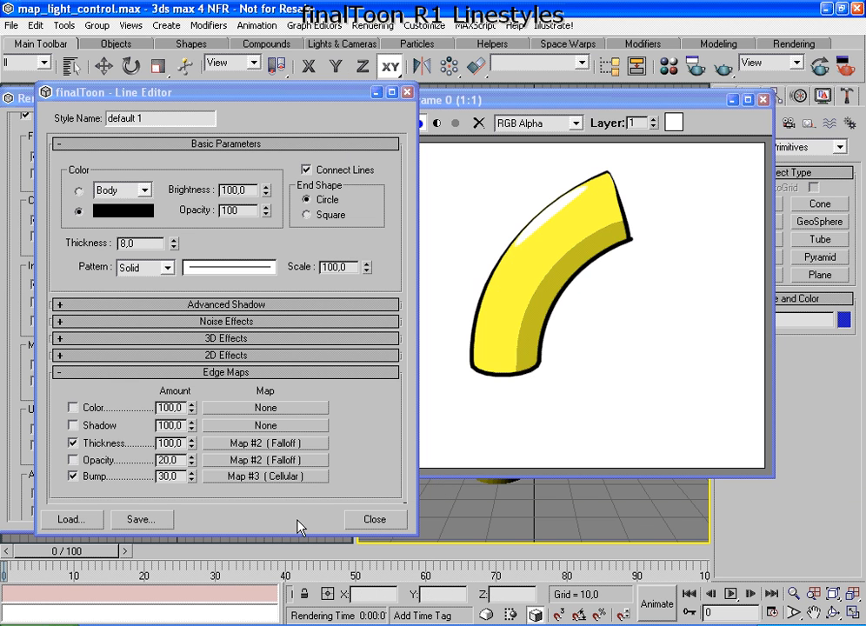
left_click(826, 70)
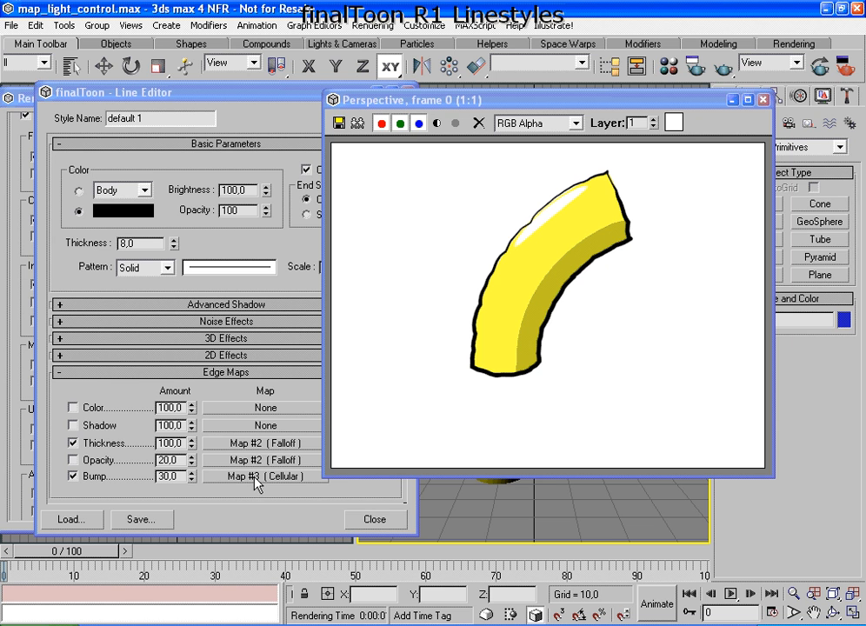
- Disable the Bump and Thickness edge maps and render with a Gradient Ramp assigned to an enabled Color edge map
left_click(83, 477)
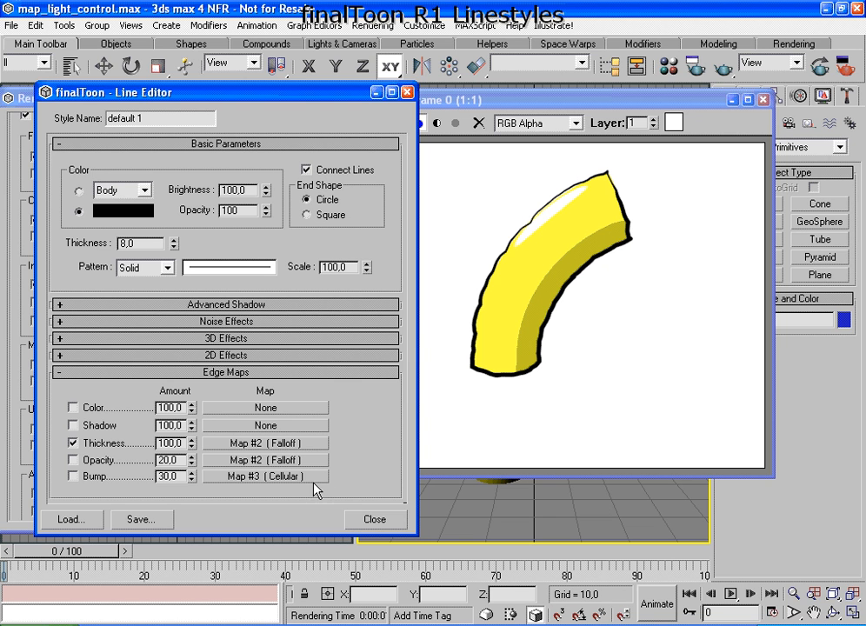
left_click(73, 443)
left_click(73, 406)
left_click(282, 409)
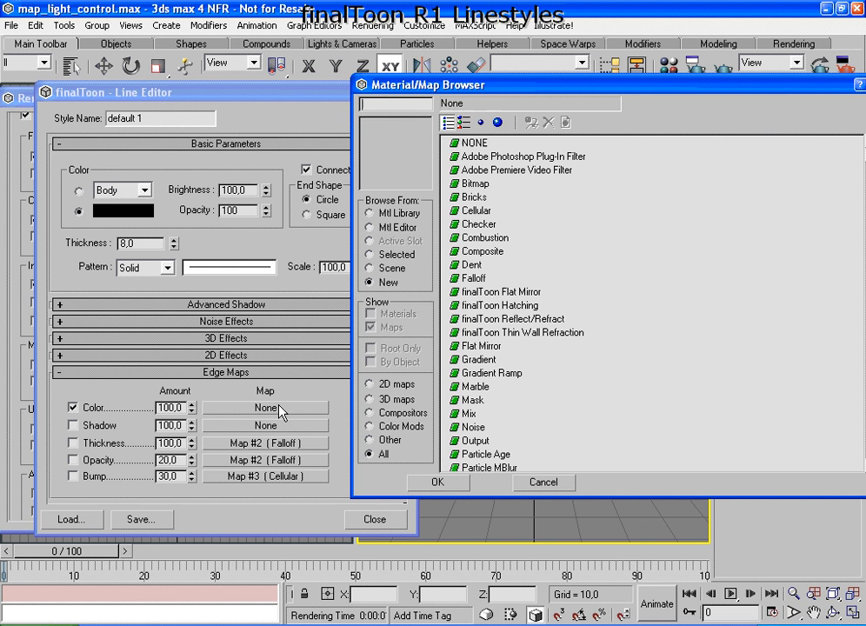
double_click(493, 375)
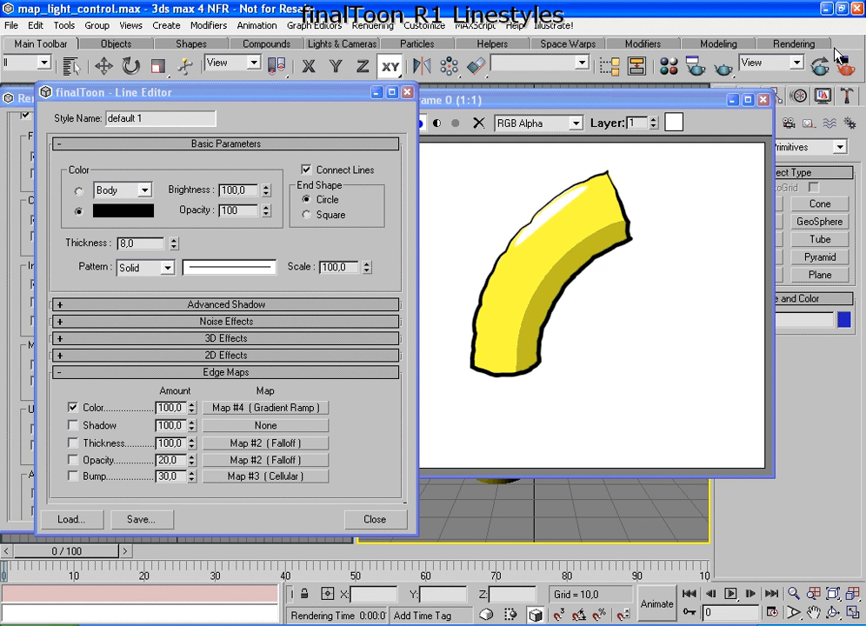
left_click(843, 65)
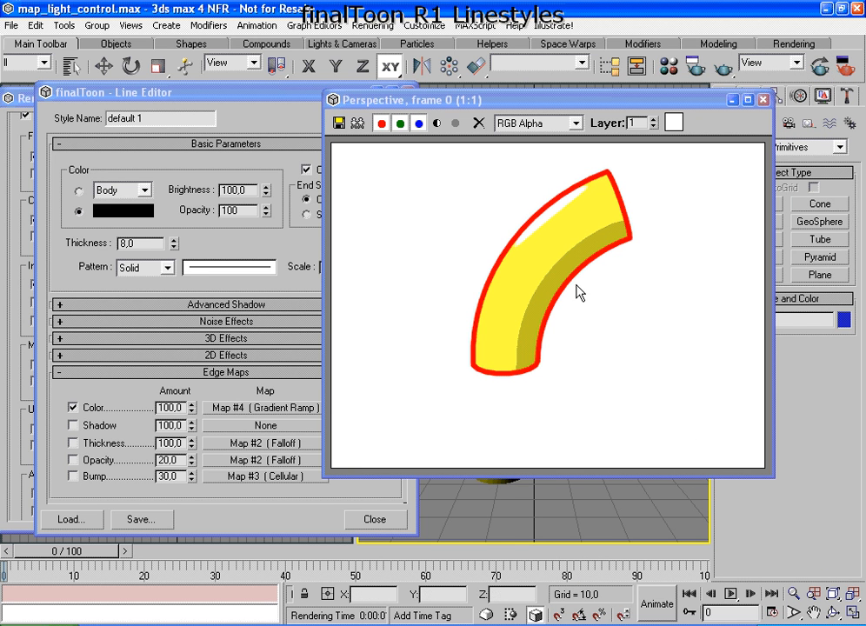
- Load the Gradient Ramp from the Color edge map as an instance into the third Material Editor sample slot
left_click(264, 408)
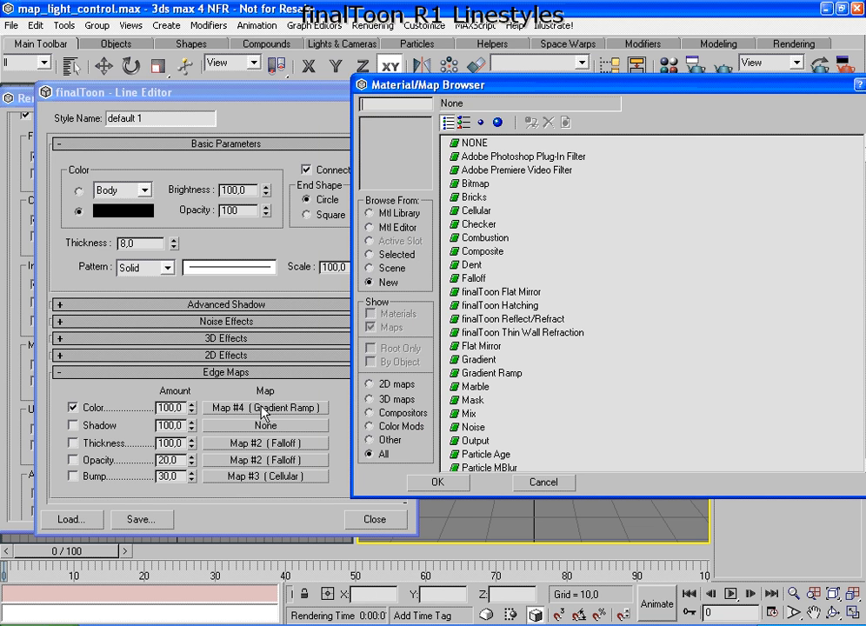
left_click(560, 483)
left_click_drag(302, 97, 679, 129)
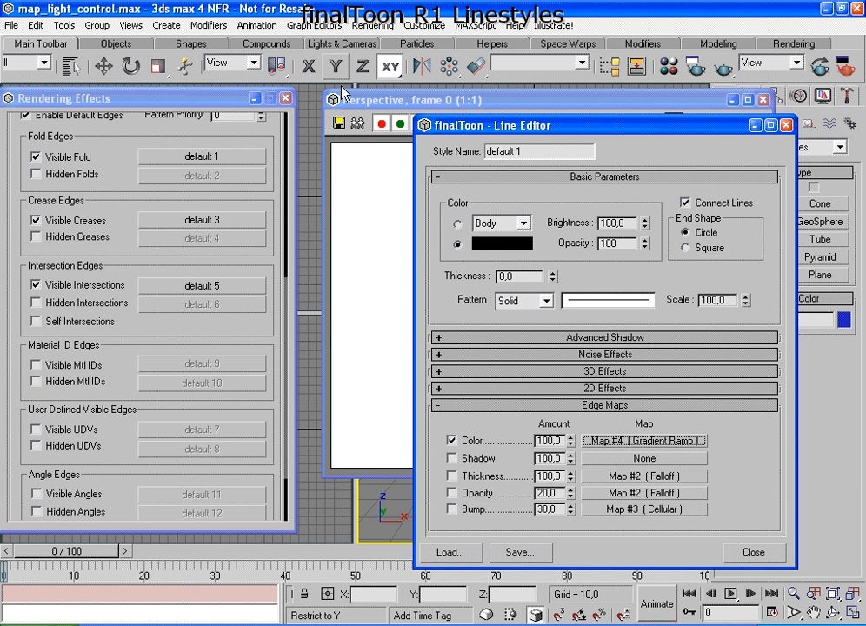
left_click(668, 68)
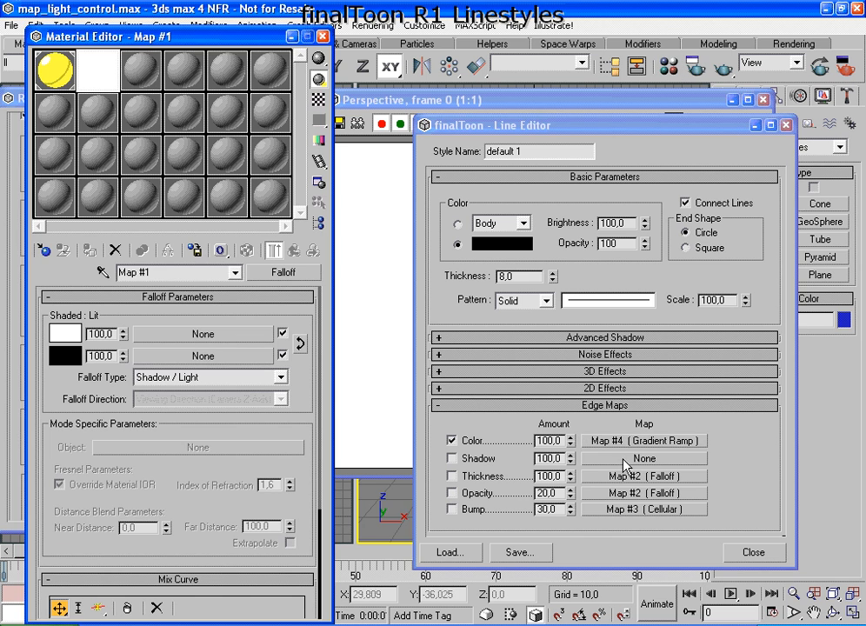
left_click_drag(630, 441, 137, 69)
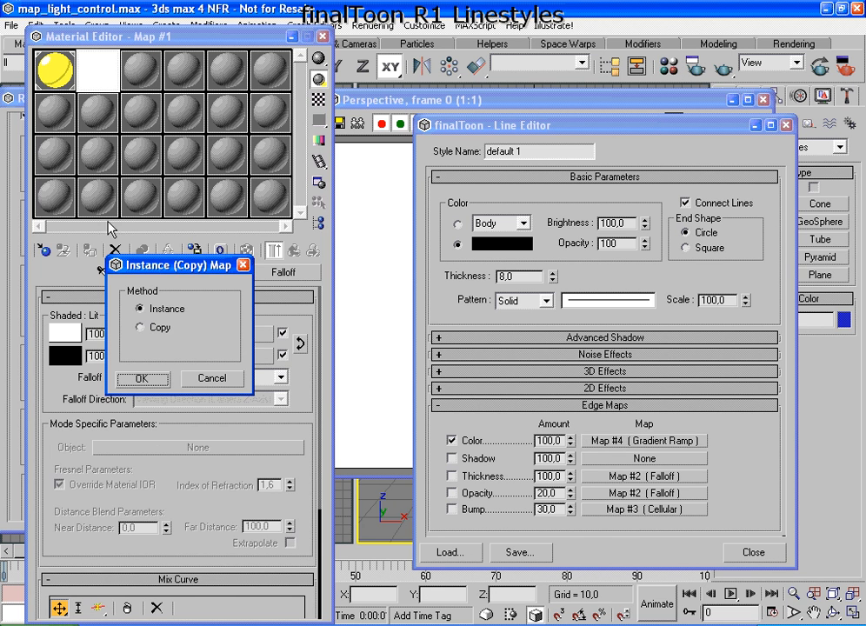
left_click(141, 379)
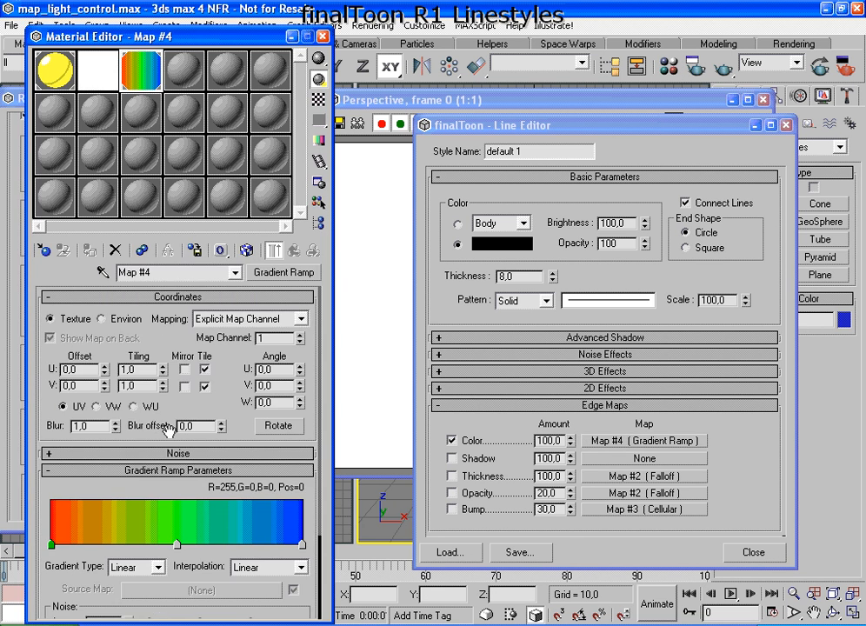
- Set the Gradient Ramp's gradient type to Radial and render the Perspective view
left_click(149, 567)
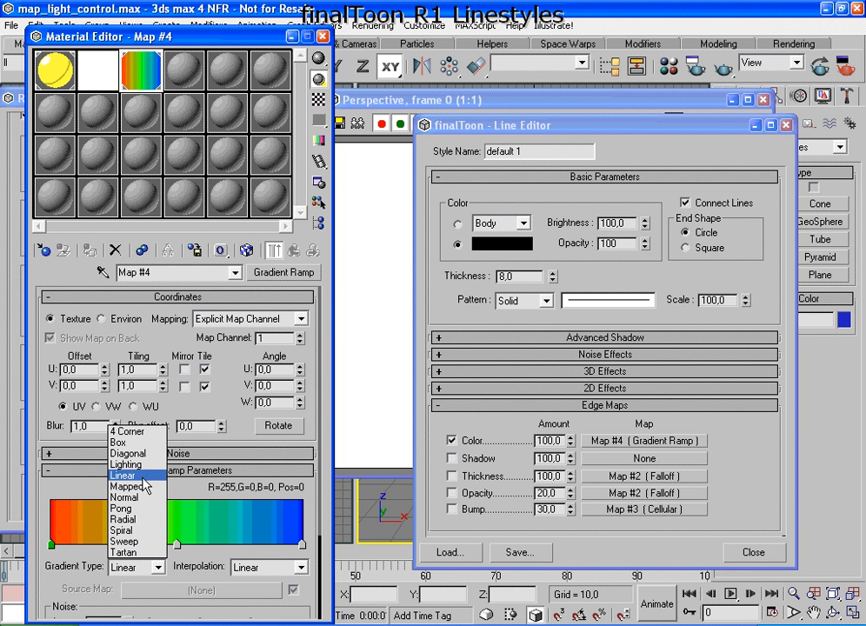
left_click(143, 521)
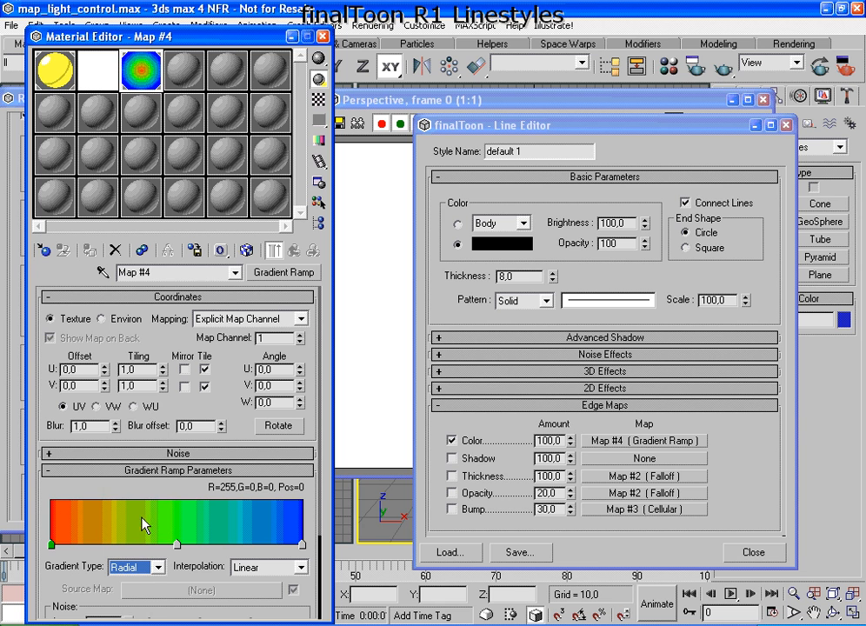
left_click(752, 555)
left_click(841, 66)
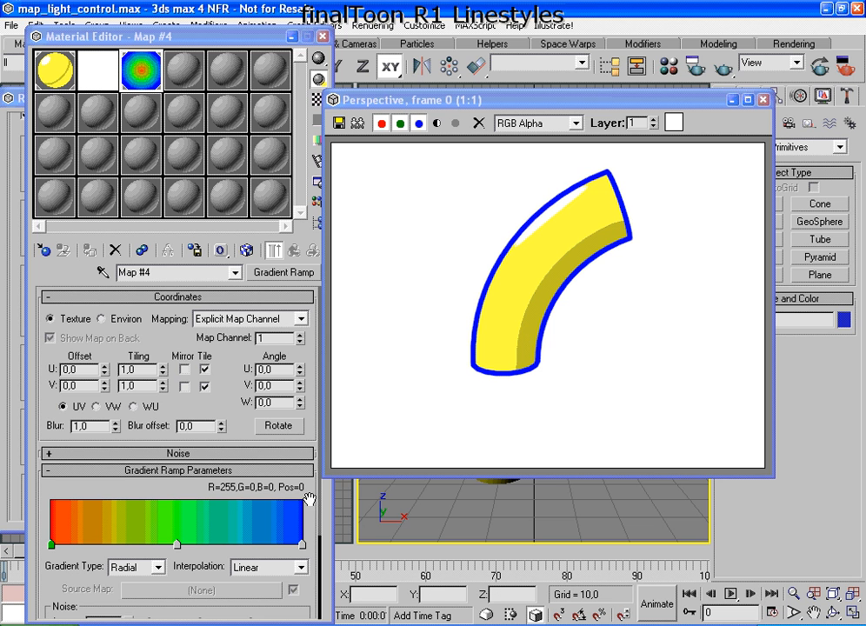
- Set the Gradient Ramp's gradient type to Lighting and render the Perspective view
left_click_drag(228, 400, 230, 290)
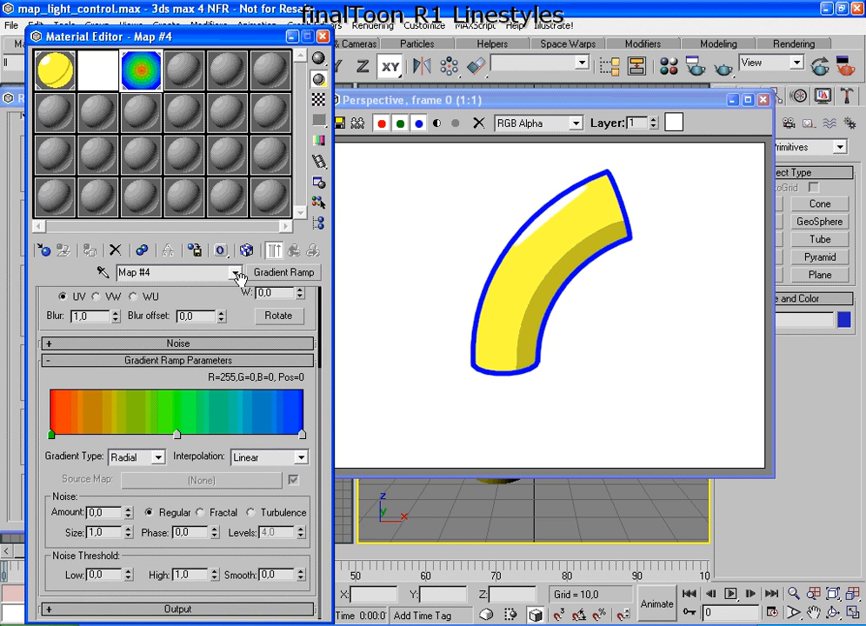
left_click(158, 459)
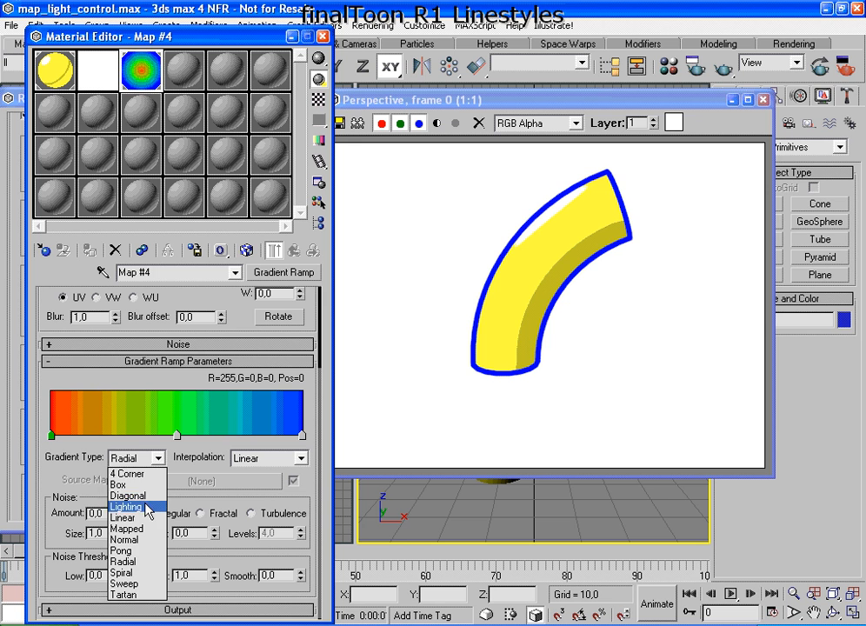
left_click(126, 506)
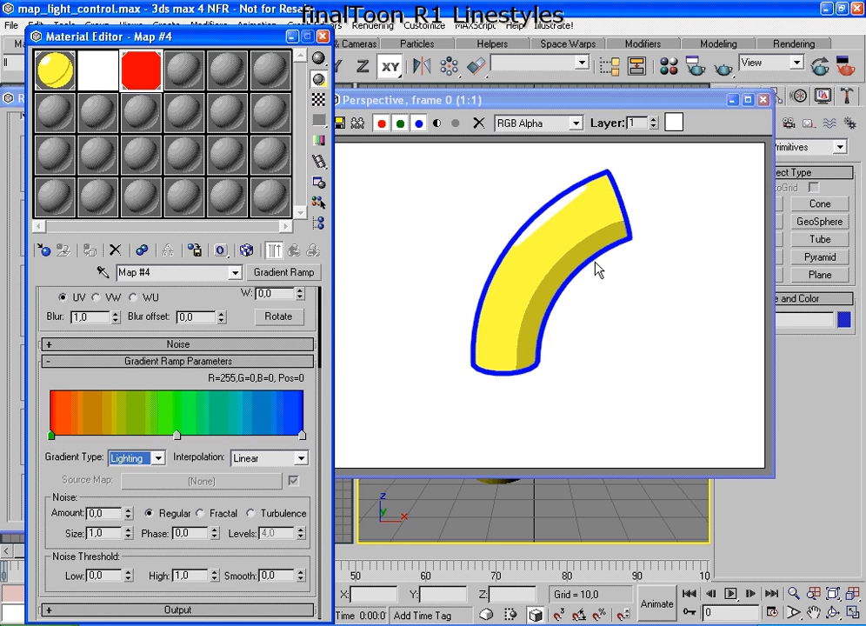
left_click(843, 71)
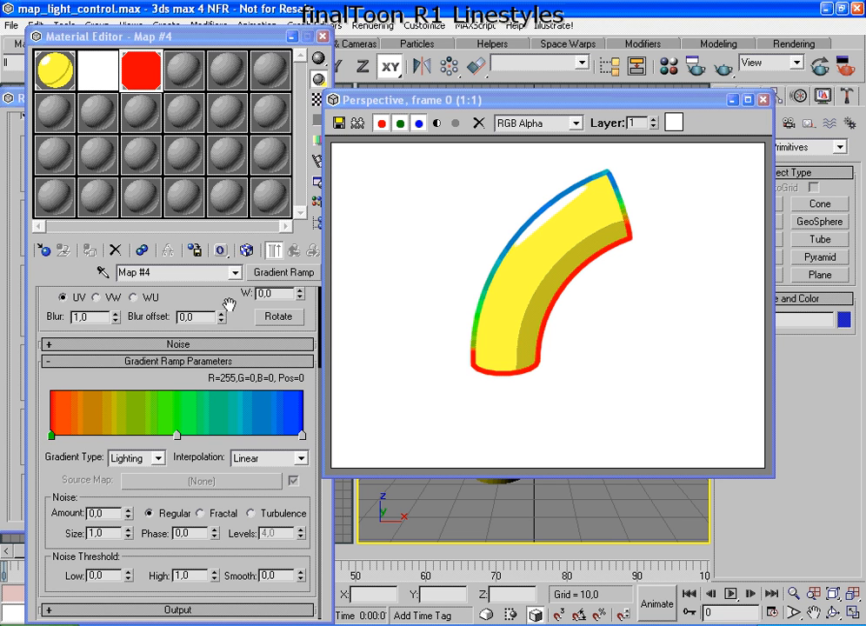
- Replace the Gradient Ramp with a Cellular map, keeping the ramp as the sub-map for the cell color
left_click_drag(227, 303, 240, 491)
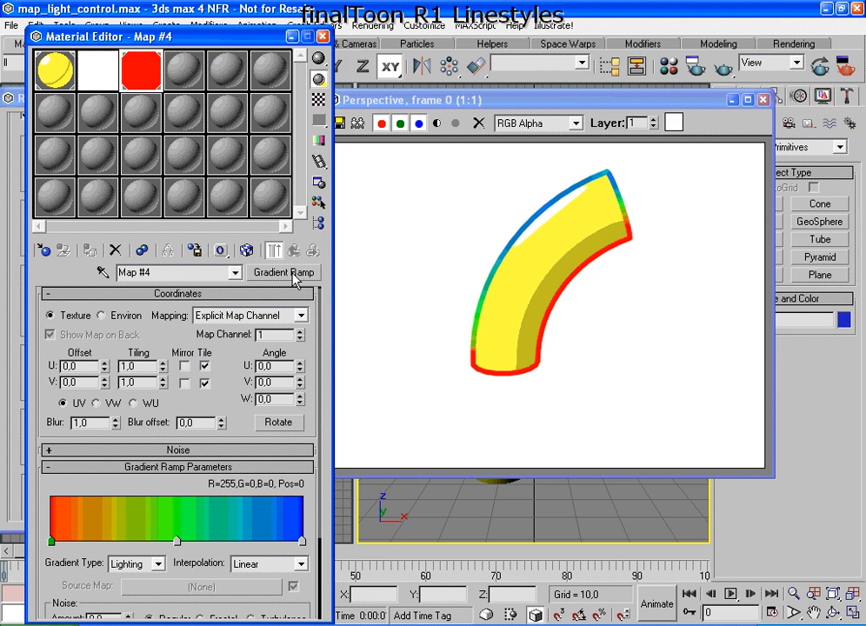
left_click(284, 272)
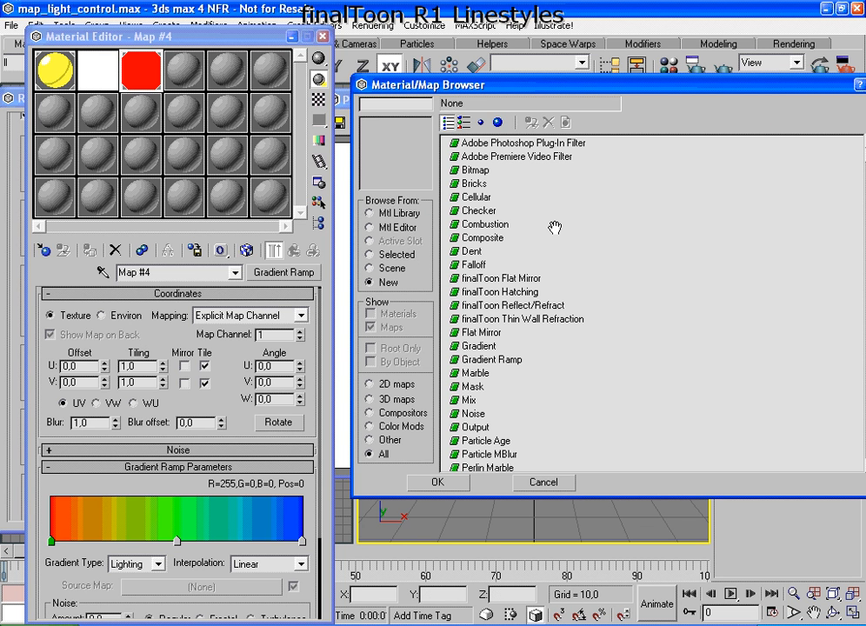
left_click(476, 198)
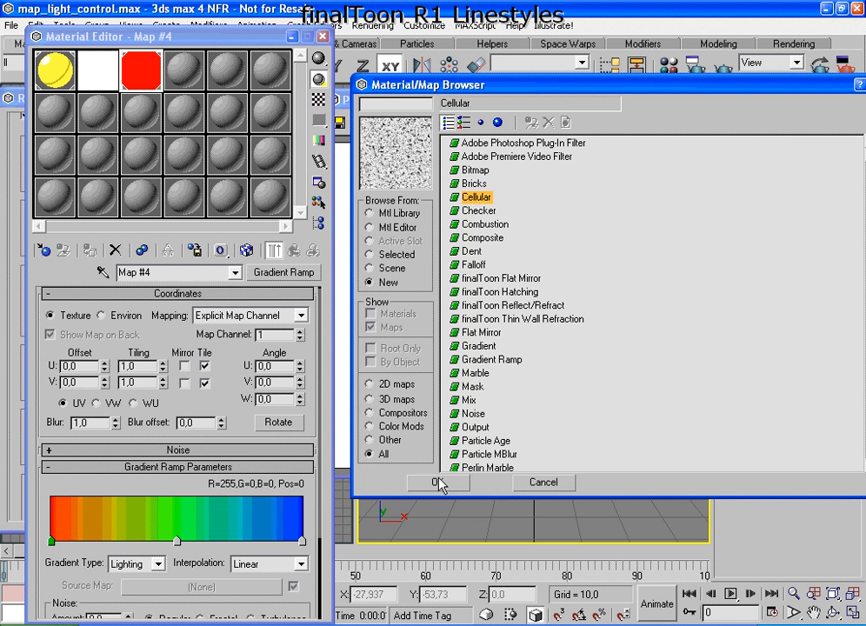
left_click(438, 481)
left_click(116, 360)
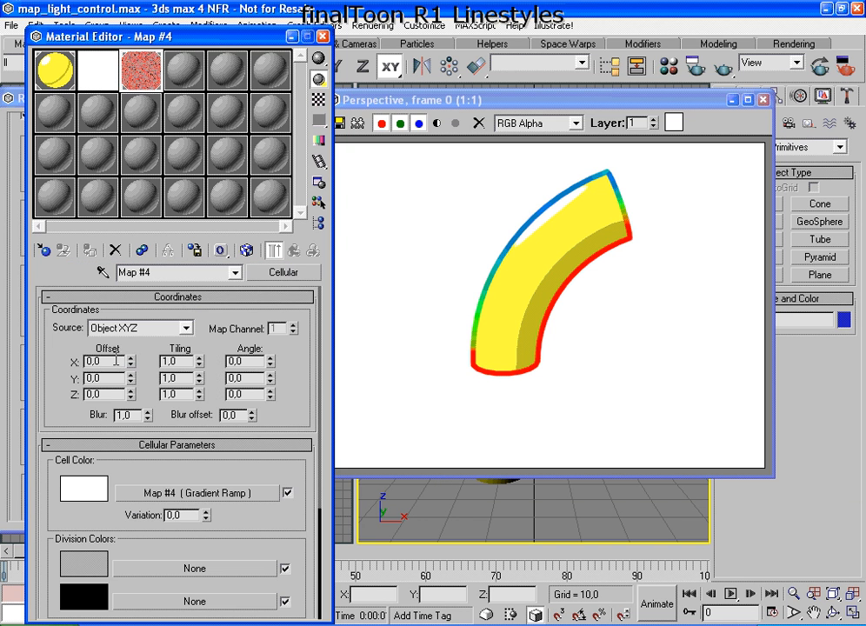
- Set the Cellular map's first division color to a saturated purple
scroll(105, 496, "down", 3)
left_click(91, 469)
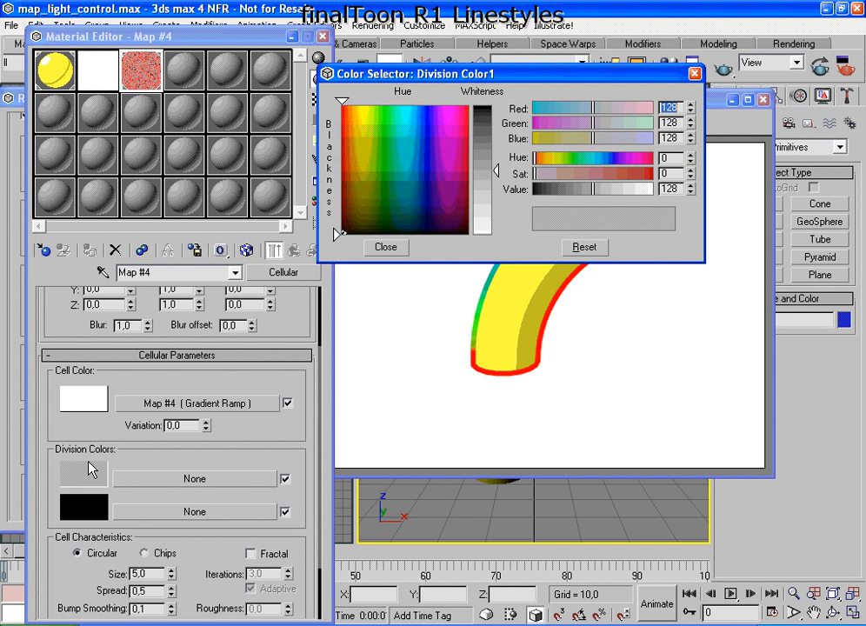
left_click(435, 118)
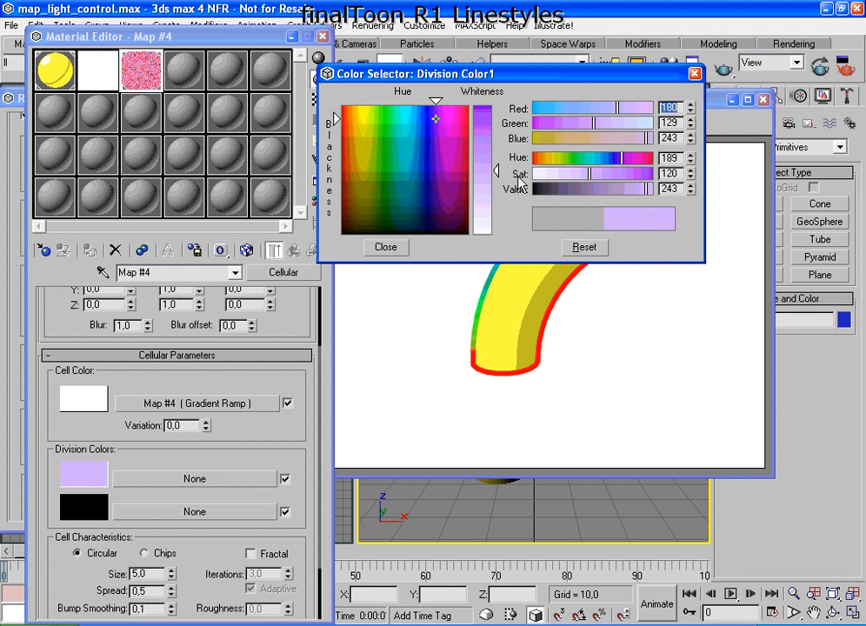
left_click_drag(500, 141, 496, 106)
left_click(386, 247)
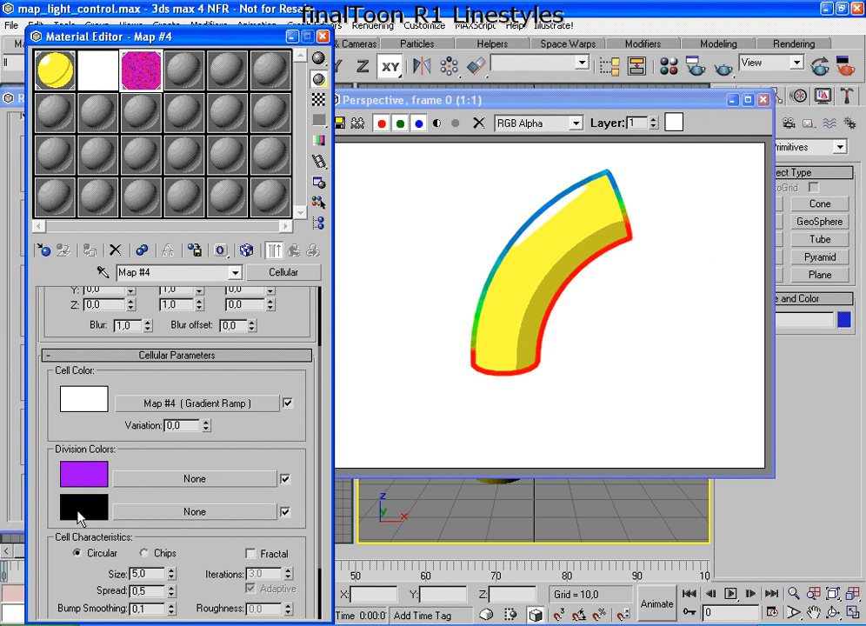
- Set the Cellular map's second division color to yellow (RGB 250, 229, 0) and render the Perspective view
left_click(82, 511)
left_click(360, 106)
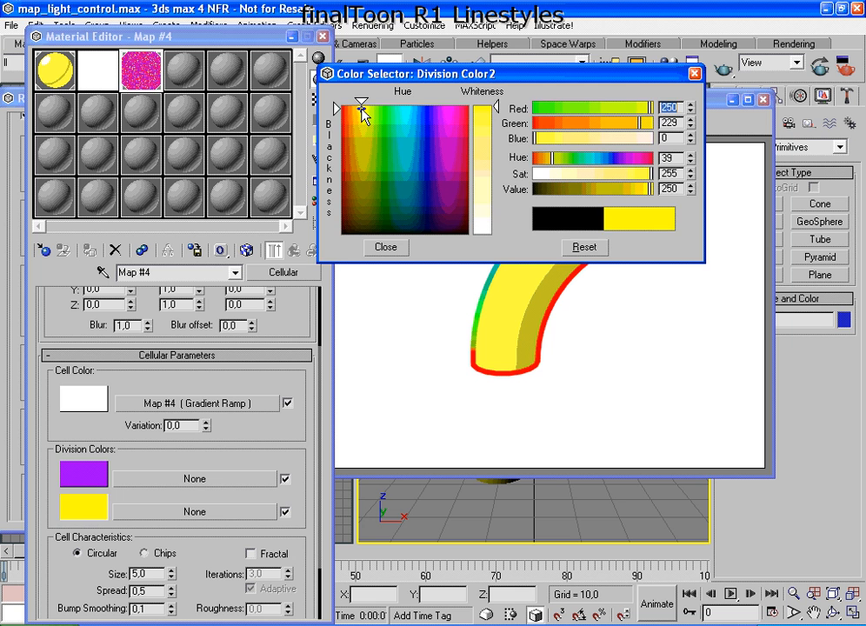
left_click(392, 249)
left_click(820, 67)
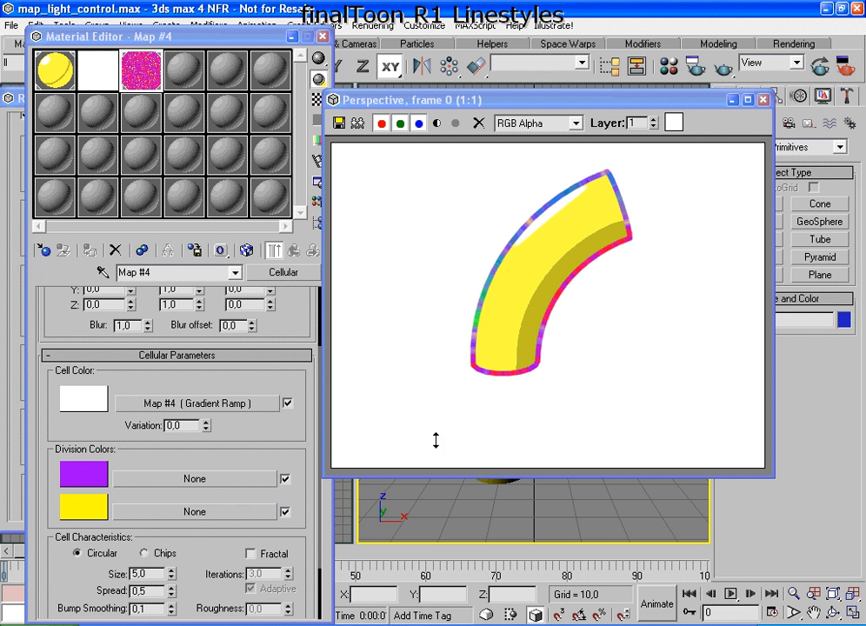
- Set the Cellular map's cell size to 2.0 and render the Perspective view
left_click_drag(209, 457, 244, 349)
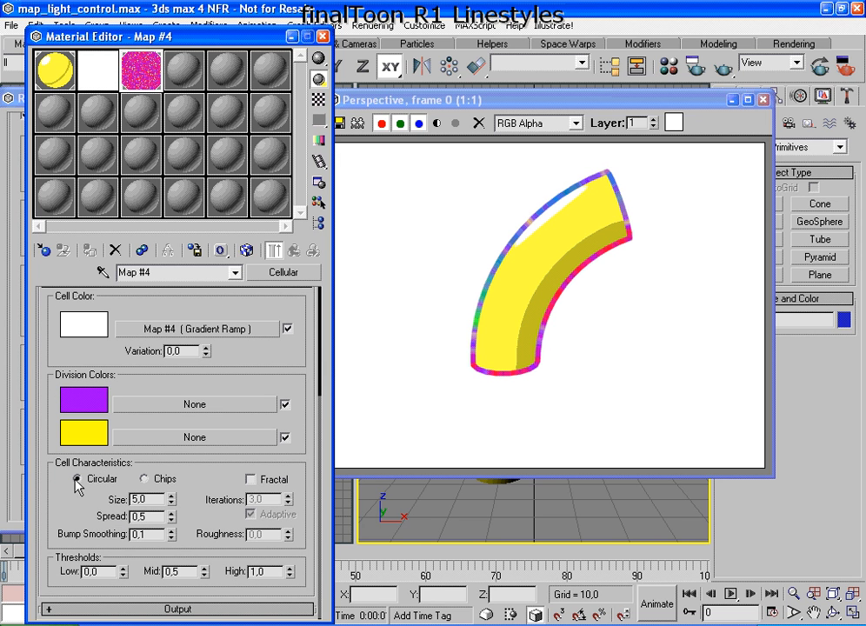
left_click_drag(154, 499, 102, 499)
type("2")
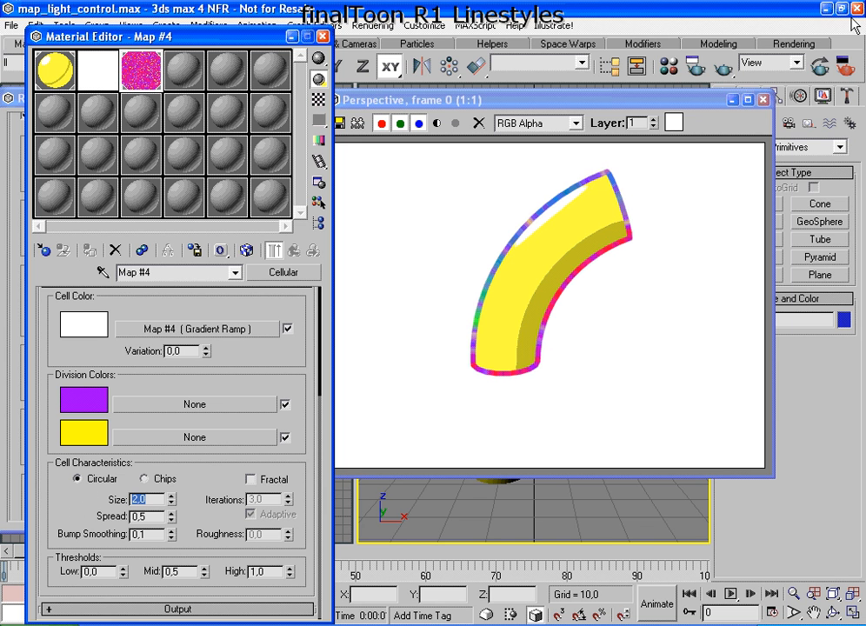
left_click(820, 66)
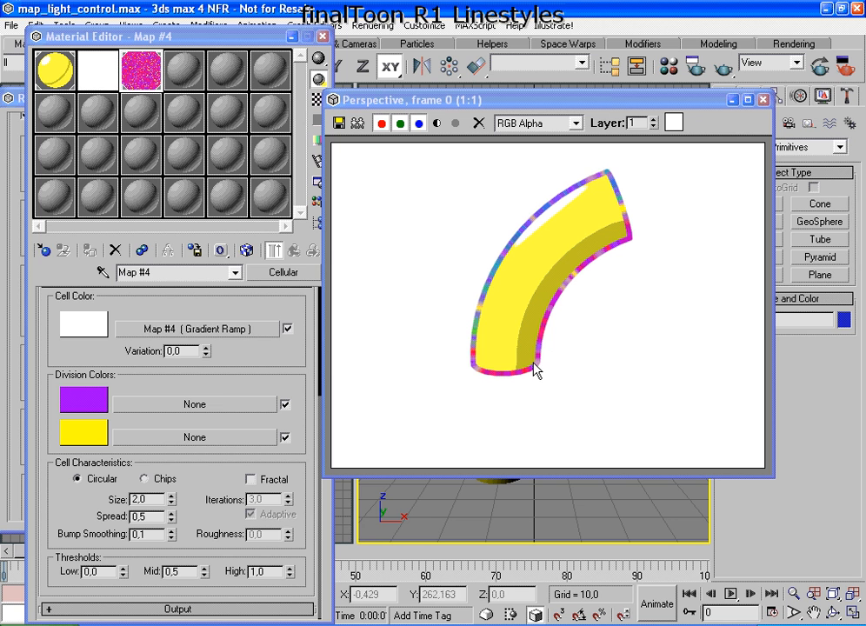
- Enable the Bump edge map in the Visible Fold line style default 1 and render the Perspective view
left_click(293, 37)
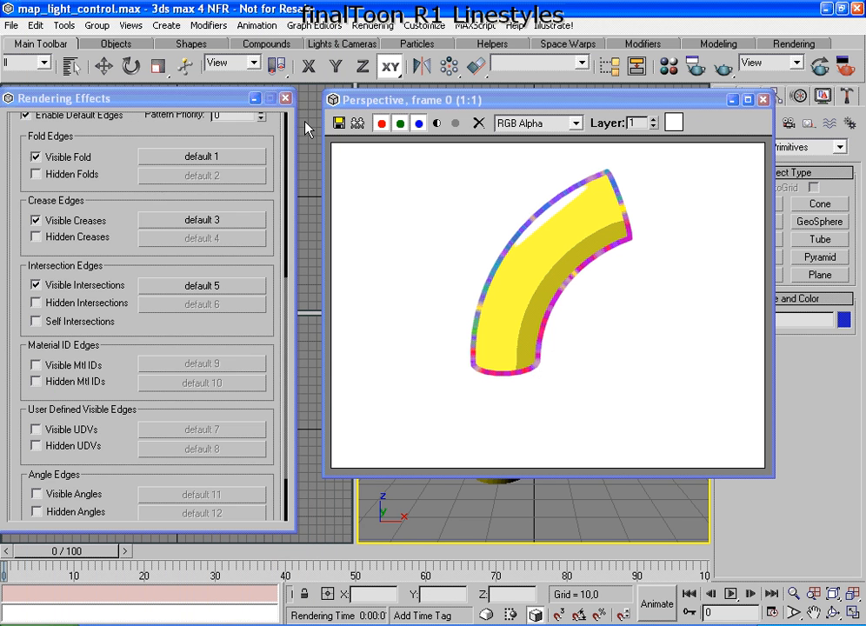
left_click_drag(189, 342, 168, 407)
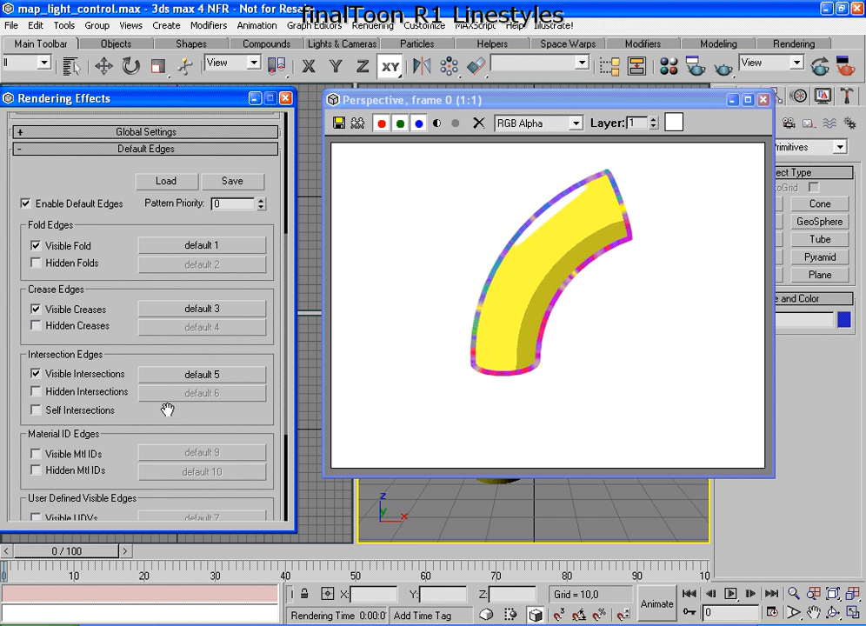
left_click(195, 247)
left_click(590, 406)
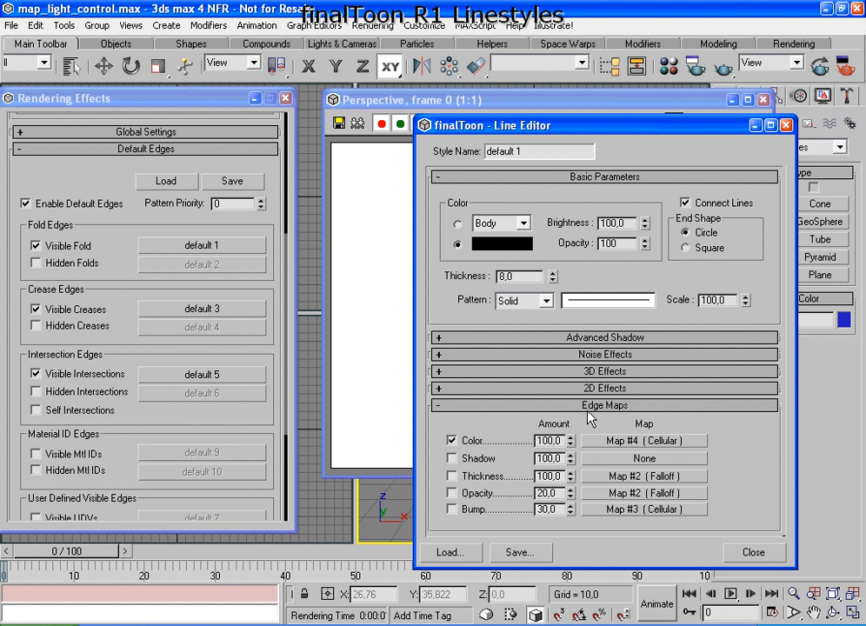
left_click_drag(594, 129, 202, 90)
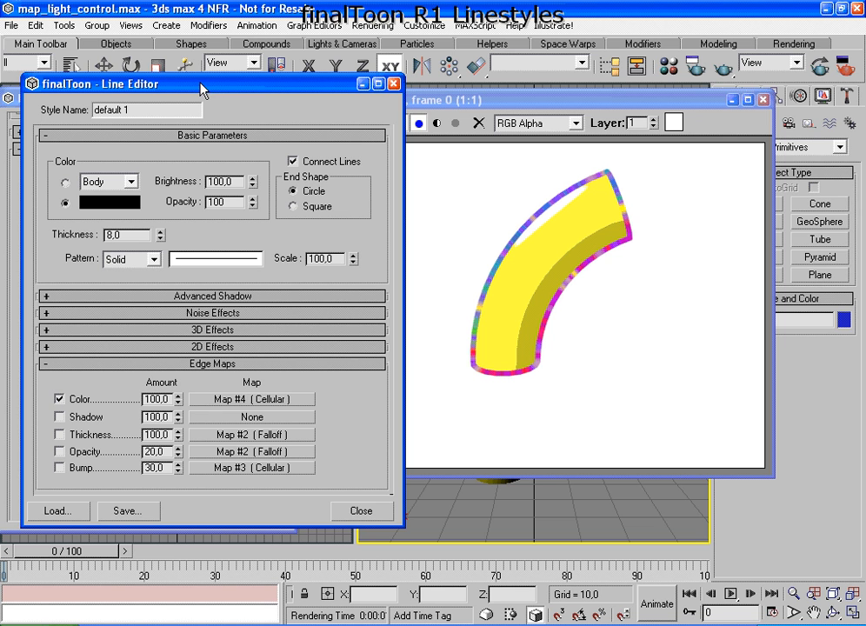
left_click(59, 469)
left_click(819, 67)
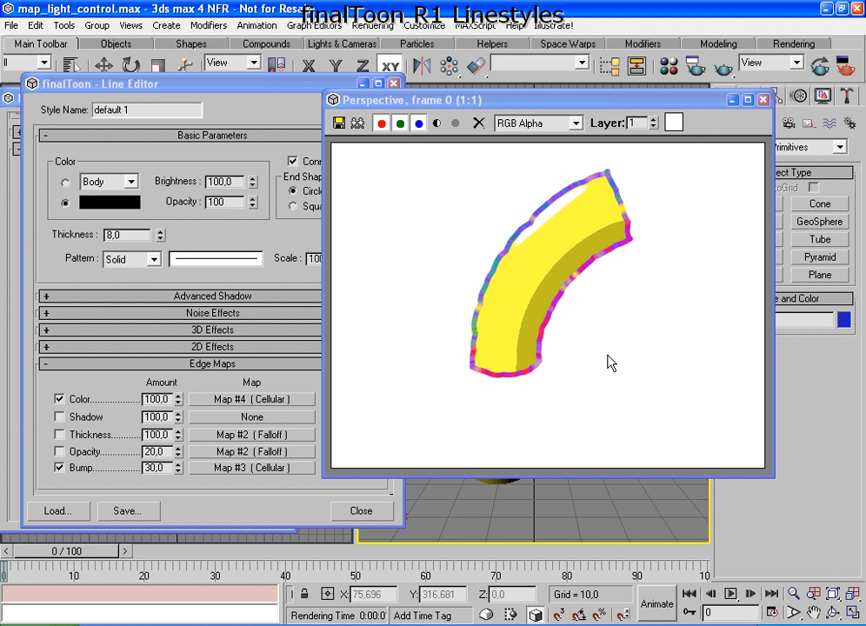
- Examine the 2D, 3D and Noise Effects settings of the default 1 line style, including Thickness Pressure and Opacity Pressure
left_click(200, 511)
left_click(217, 365)
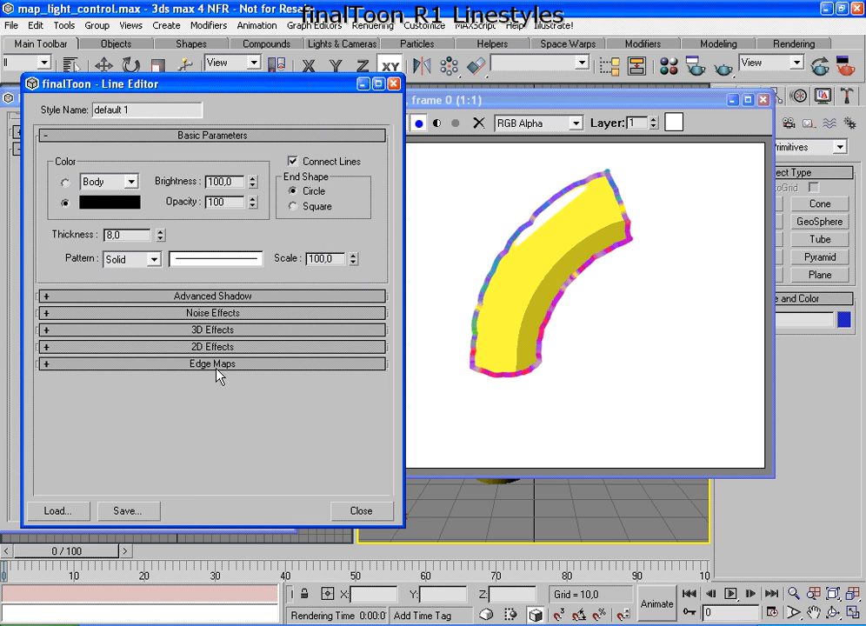
left_click(213, 346)
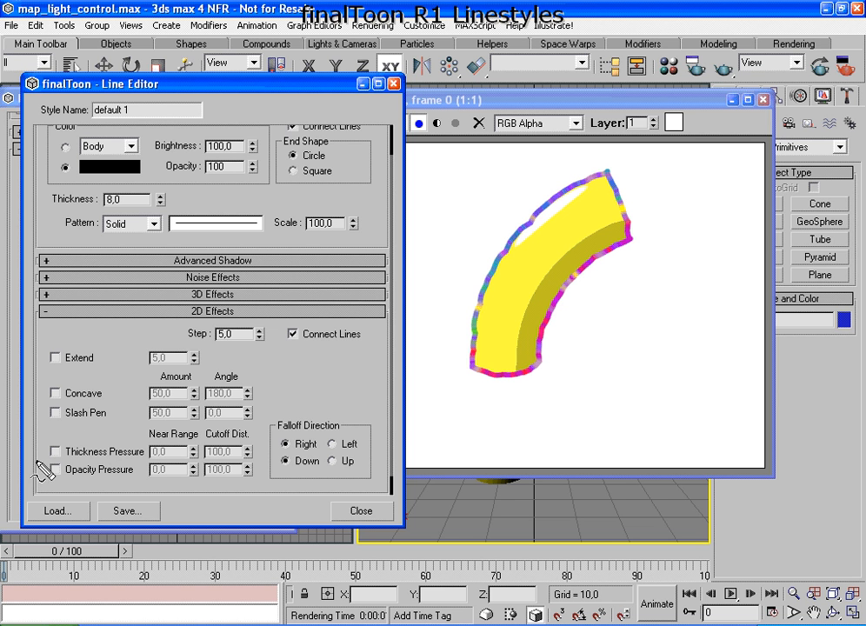
mouse_move(180, 423)
left_mouse_down()
mouse_move(54, 464)
mouse_move(258, 446)
mouse_move(146, 437)
left_mouse_up()
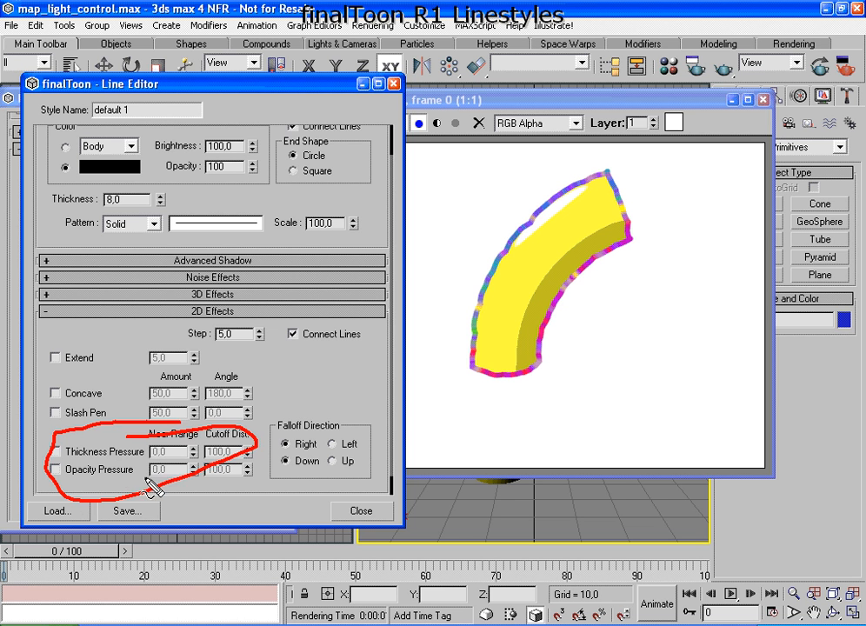
key("Escape")
left_click(202, 296)
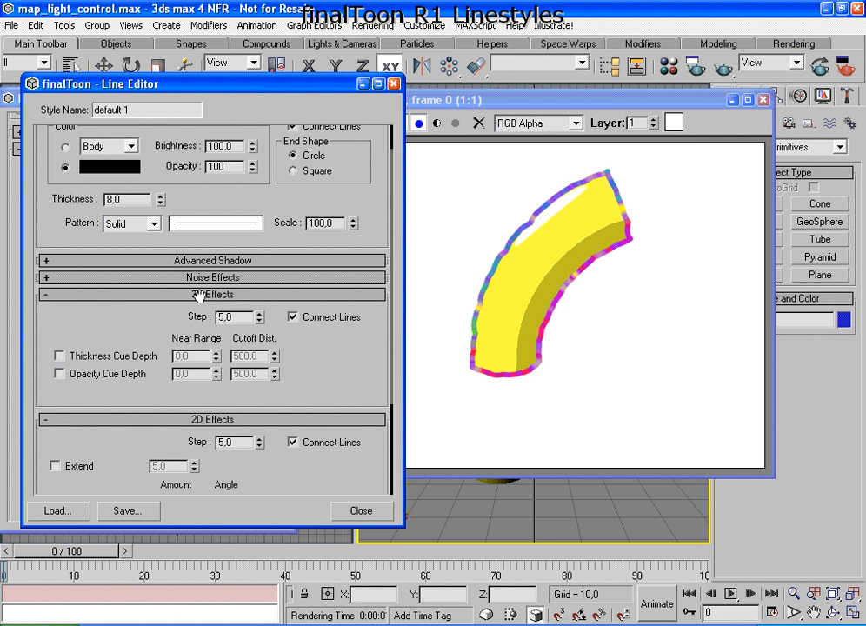
left_click(192, 295)
left_click(195, 278)
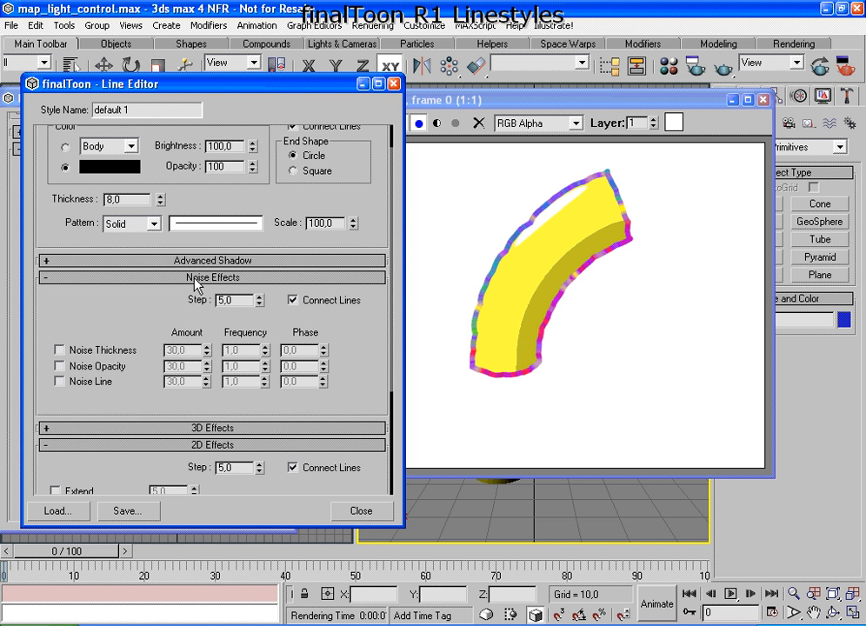
left_click(196, 282)
left_click(166, 311)
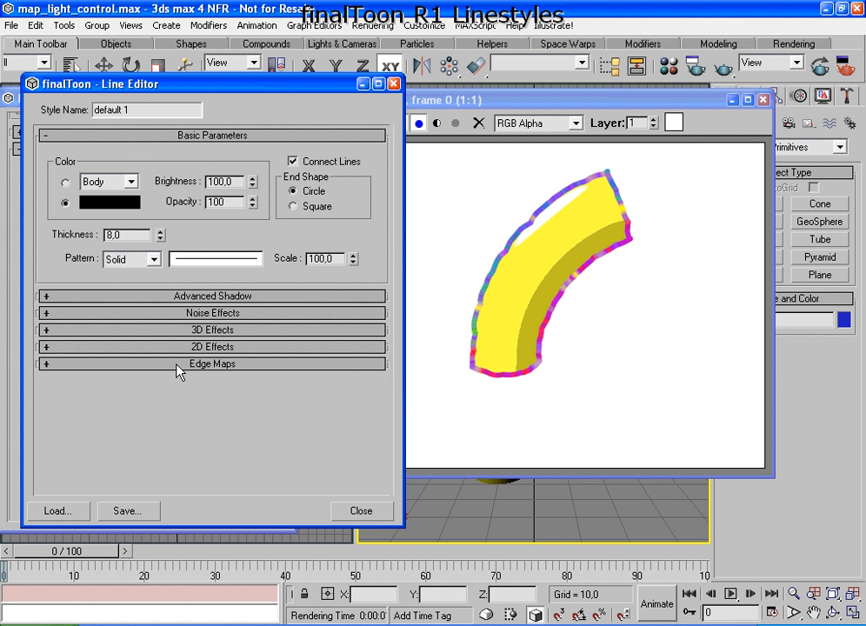
- Close the Line Editor and browse drive D: for a finalToon style file for the default edges, without loading one
left_click(361, 511)
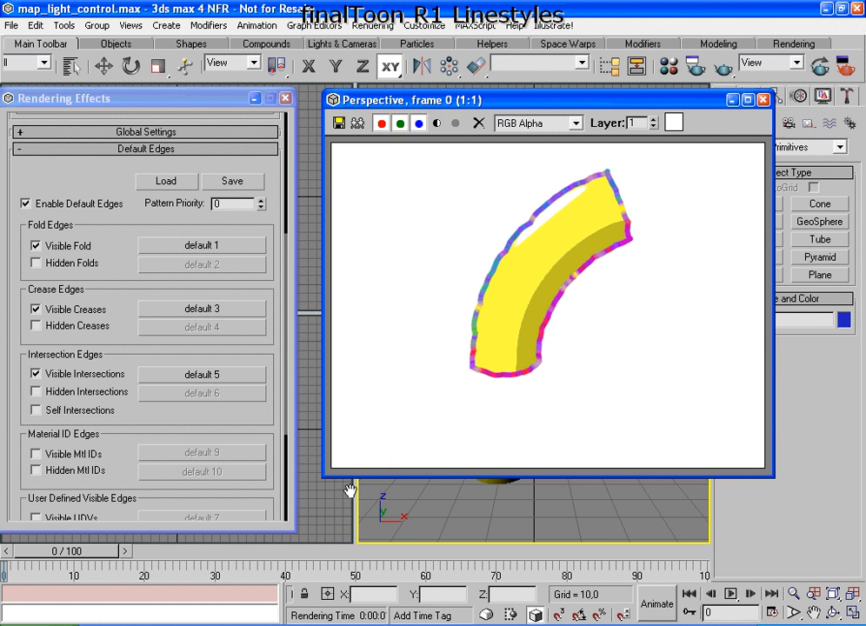
left_click(163, 179)
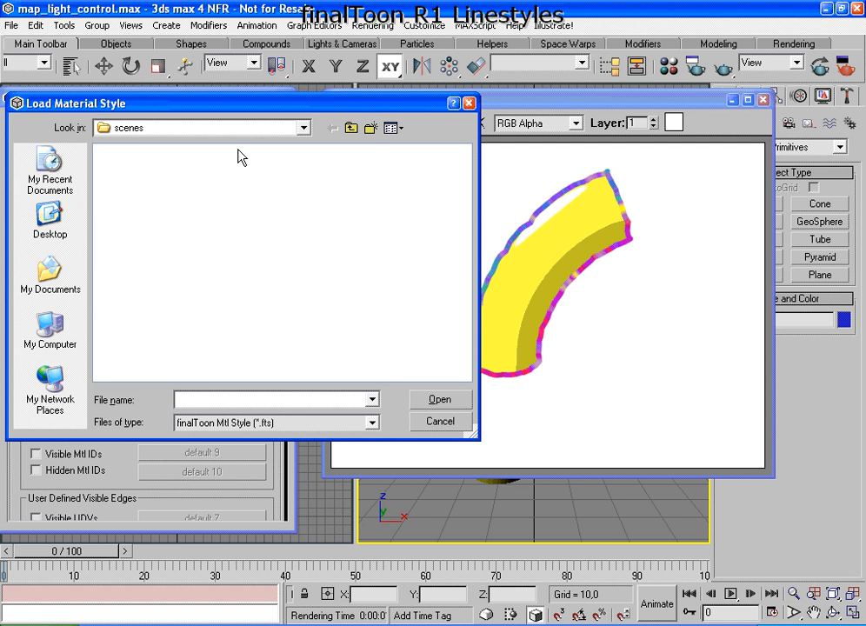
left_click(351, 128)
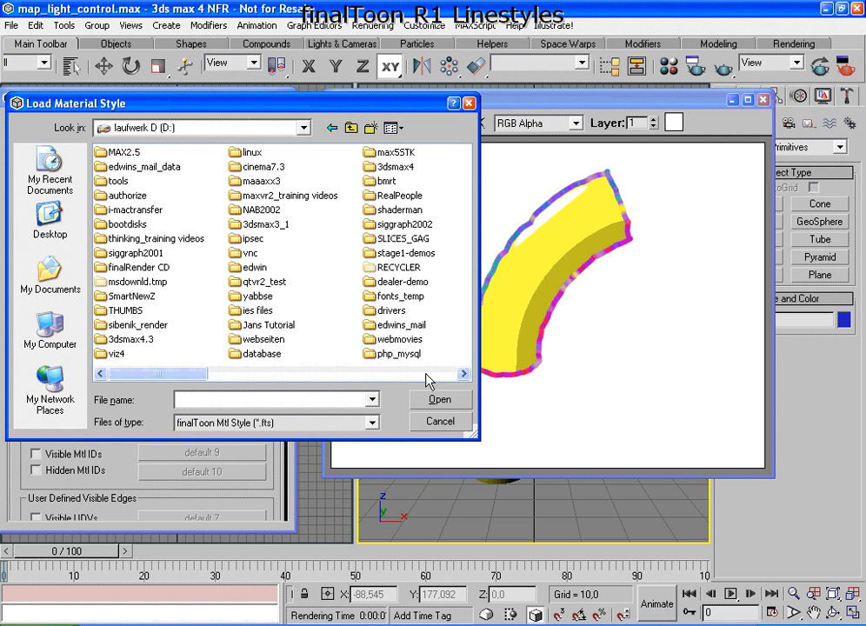
left_click(441, 423)
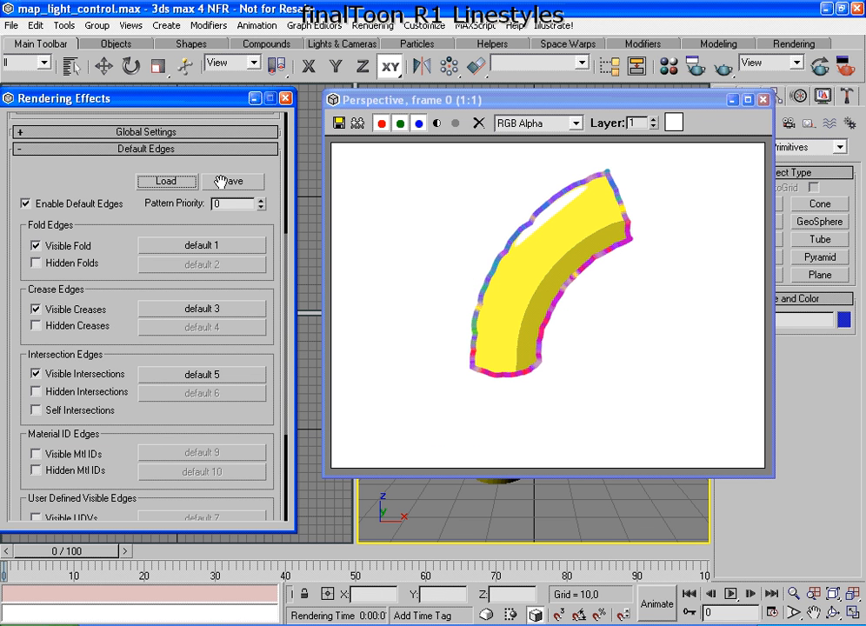
- Close the Rendering Effects window and move the rendered Perspective frame to the middle of the viewports
left_click(285, 98)
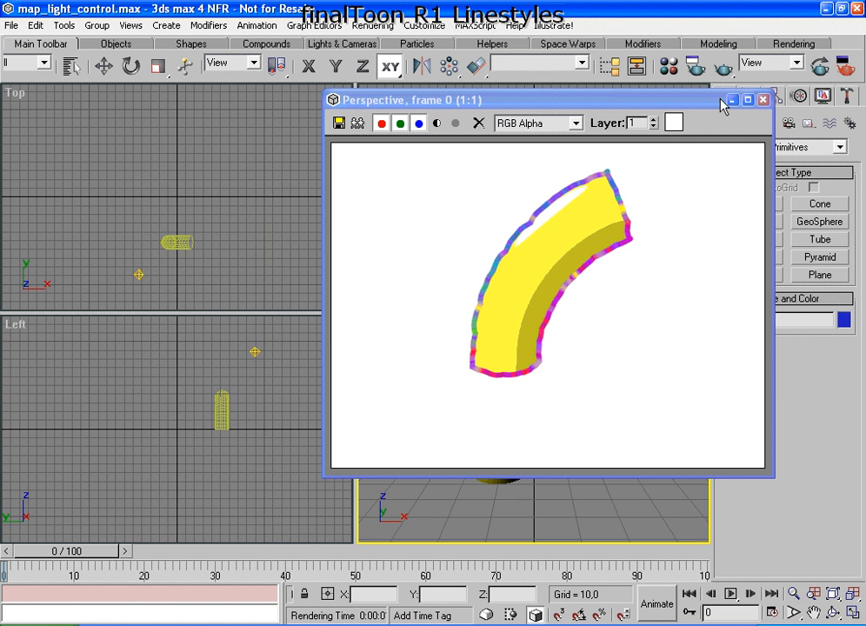
left_click_drag(707, 107, 504, 165)
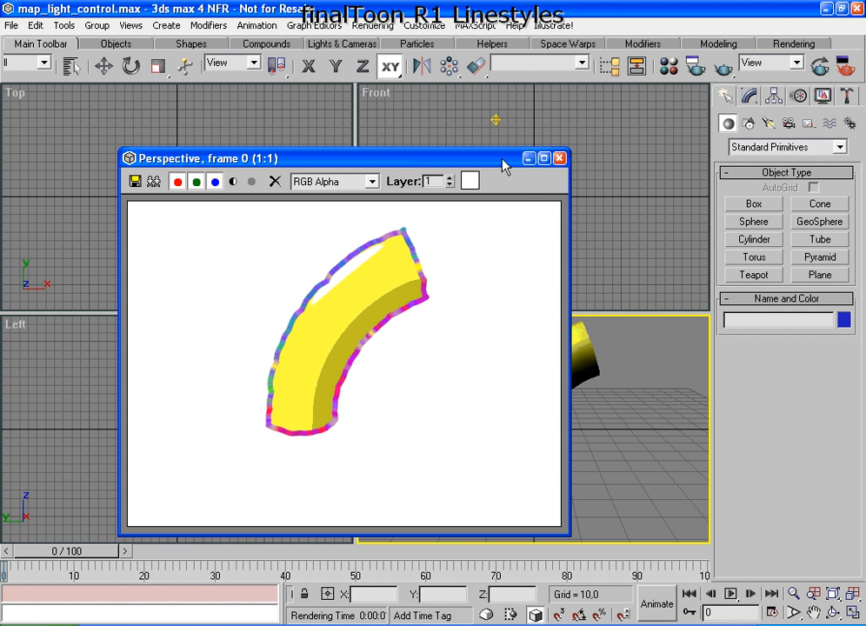